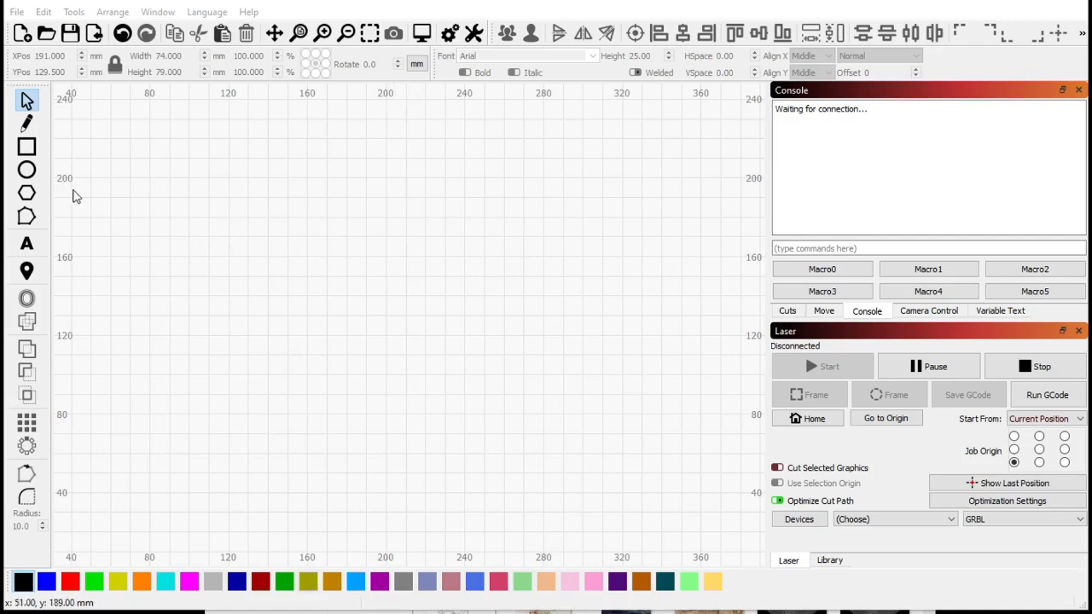
# - Draw a rectangle about 154 × 78 mm on the workspace
pyautogui.click(27, 147)
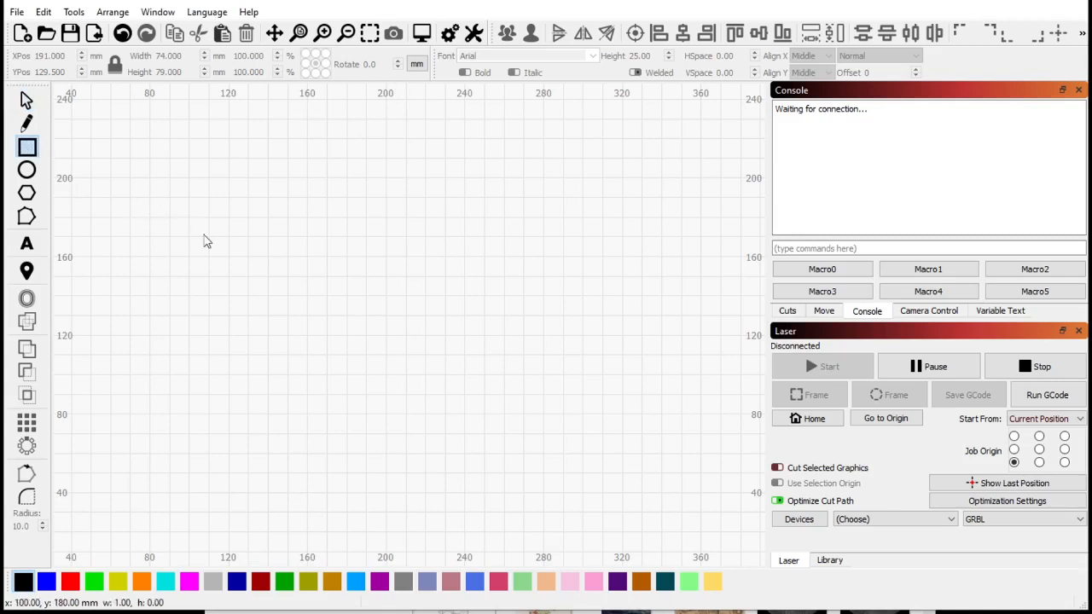
pyautogui.moveTo(188, 218)
pyautogui.mouseDown()
pyautogui.moveTo(419, 350)
pyautogui.moveTo(491, 371)
pyautogui.mouseUp()
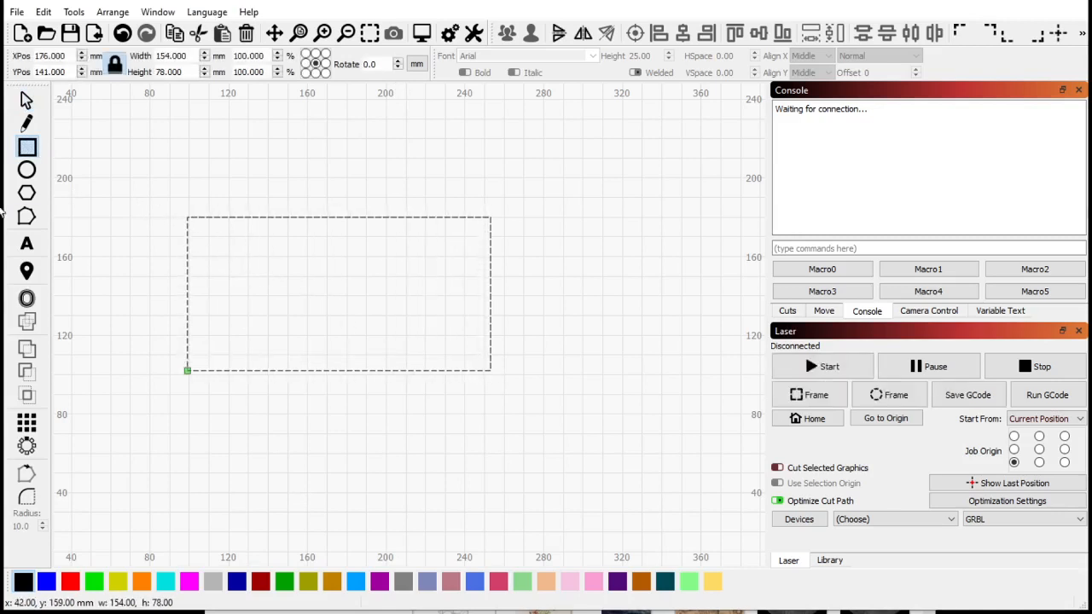
# - Add the text House keys inside the rectangle
pyautogui.click(39, 242)
pyautogui.click(229, 278)
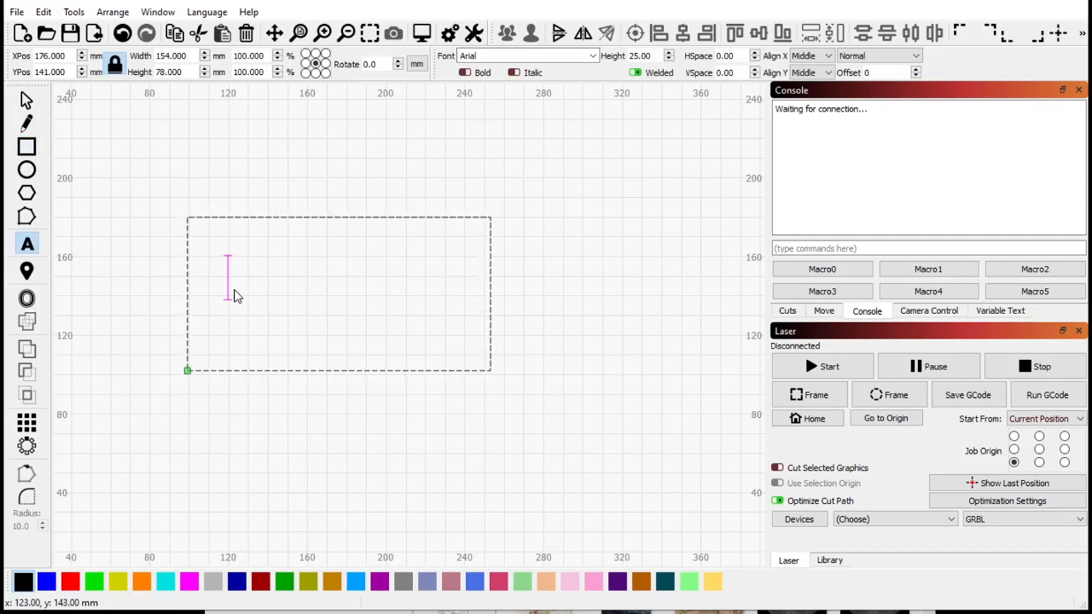
pyautogui.write('House ')
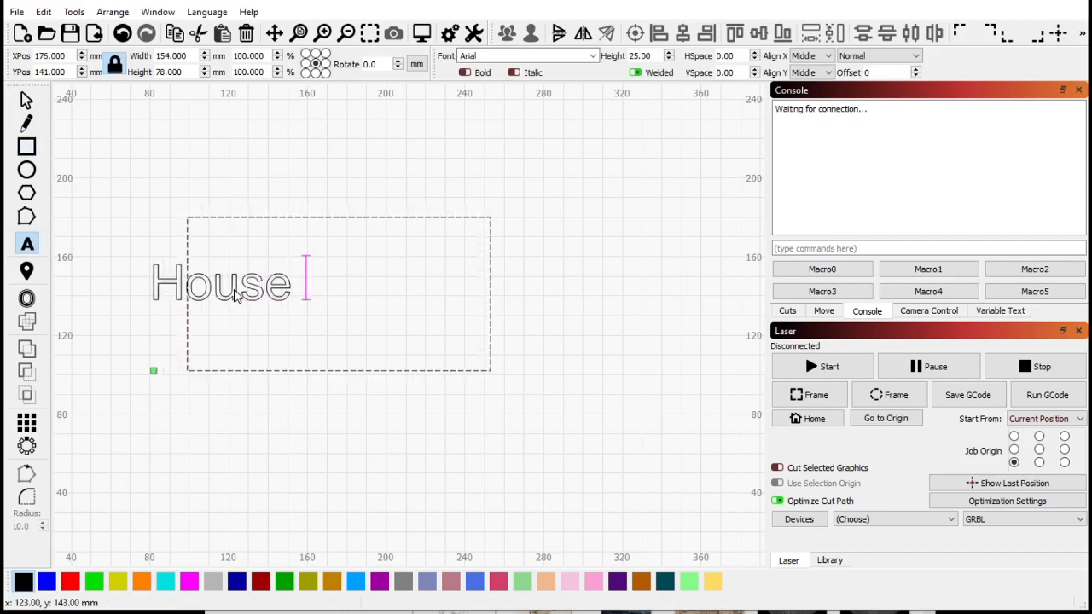
pyautogui.write('keys')
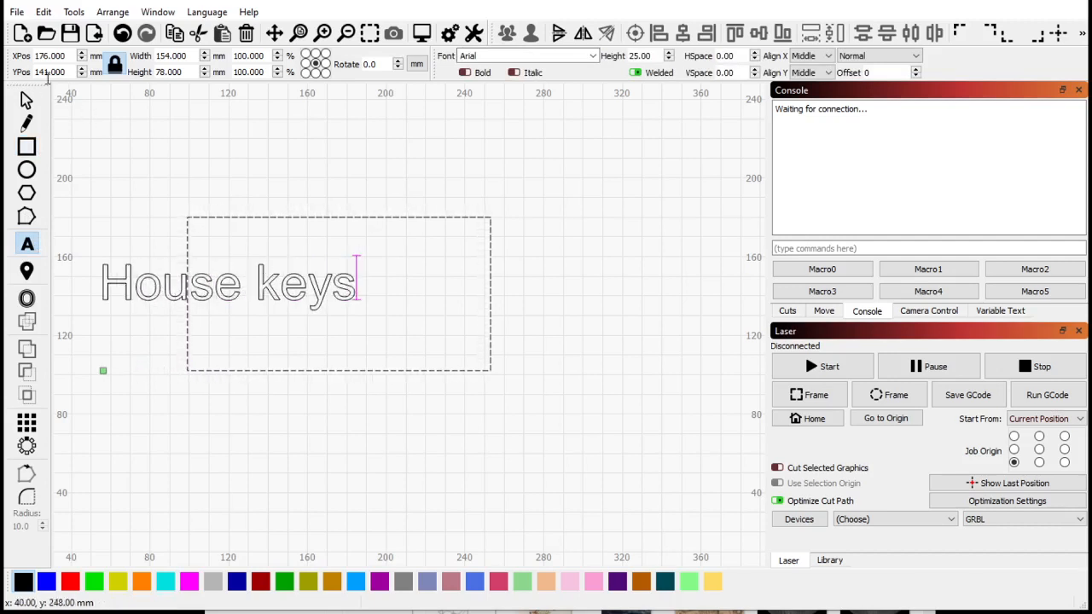
# - Move the House keys text to the centre of the rectangle and assign it to the red layer
pyautogui.click(27, 100)
pyautogui.click(202, 291)
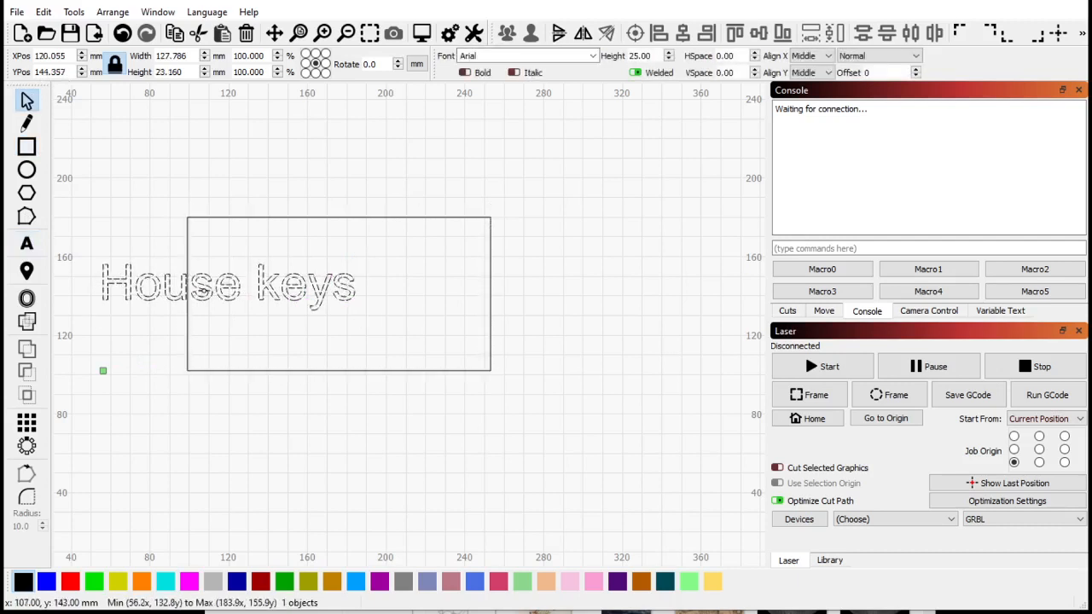
pyautogui.moveTo(203, 290); pyautogui.dragTo(317, 289)
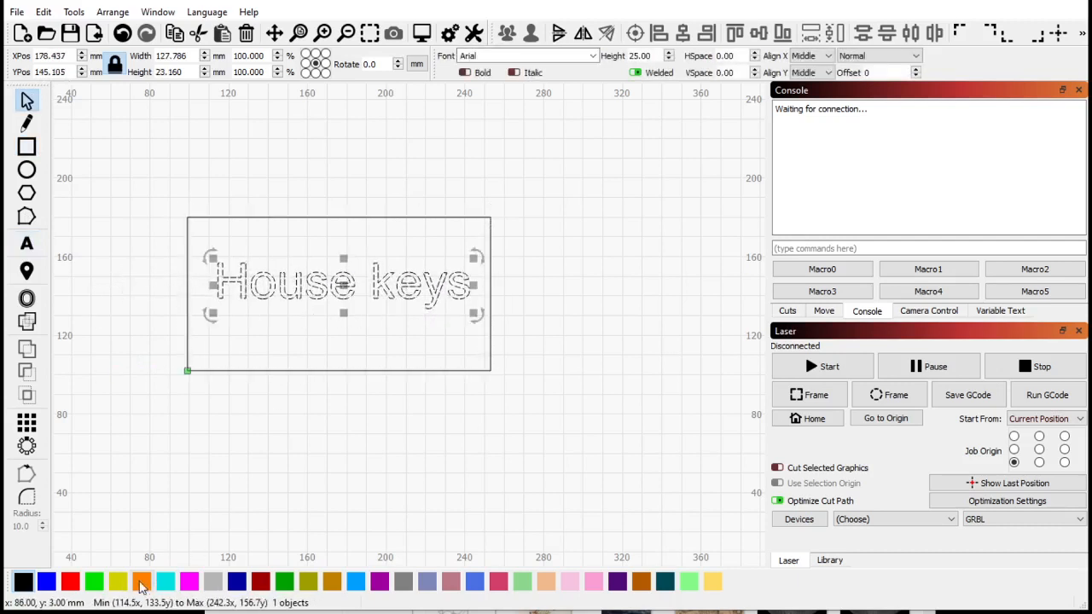
pyautogui.click(72, 582)
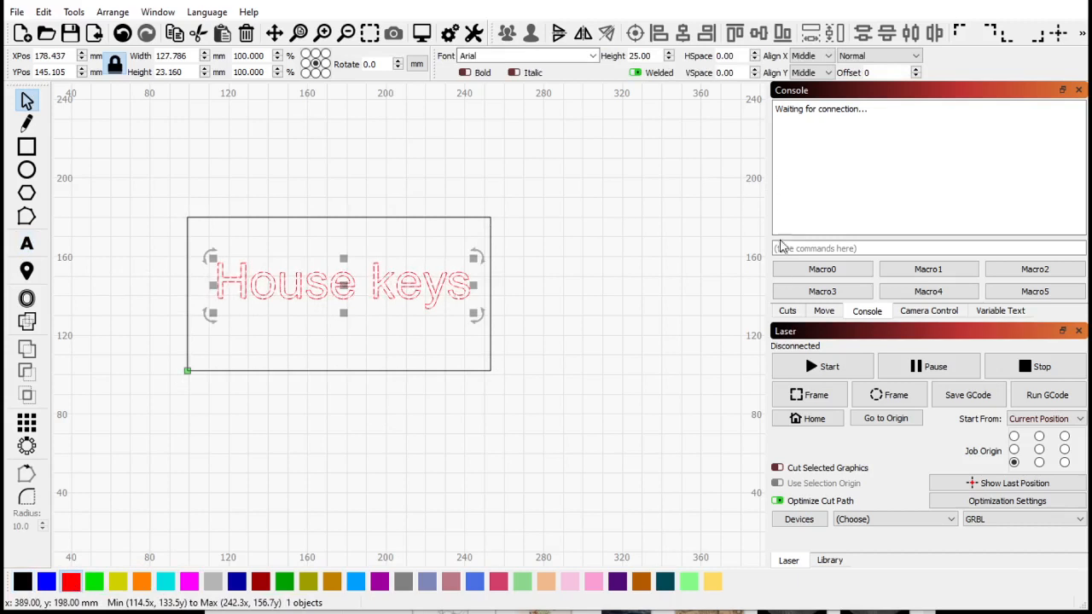
# - Draw a circle about 12 mm in the rectangle's upper-left corner and one about 14 mm in its lower-right corner
pyautogui.click(787, 310)
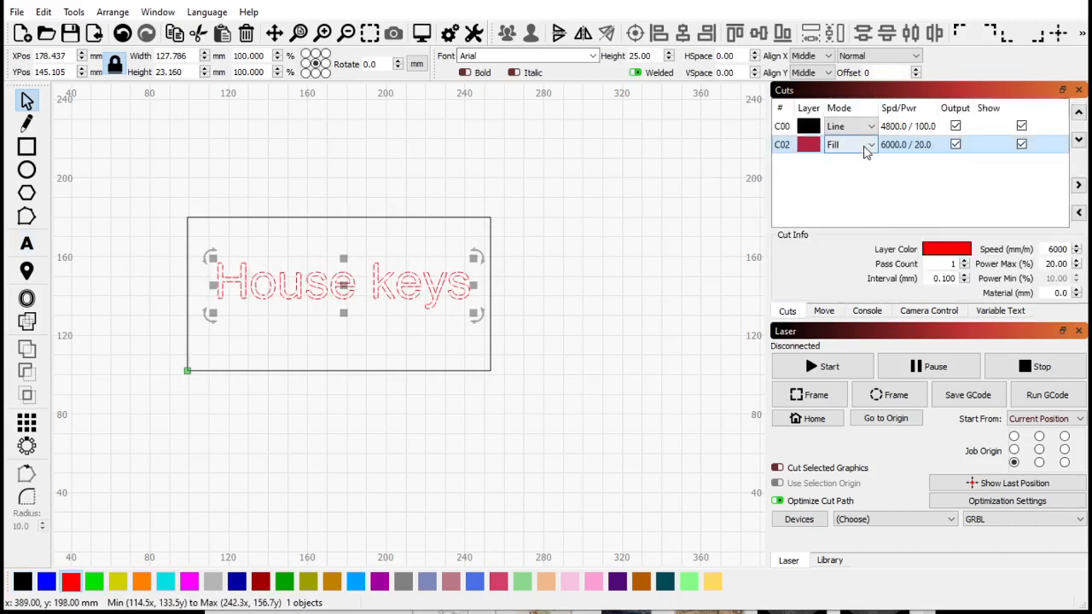
pyautogui.click(26, 170)
pyautogui.scroll(2, 261, 250)
pyautogui.moveTo(177, 223); pyautogui.dragTo(210, 255)
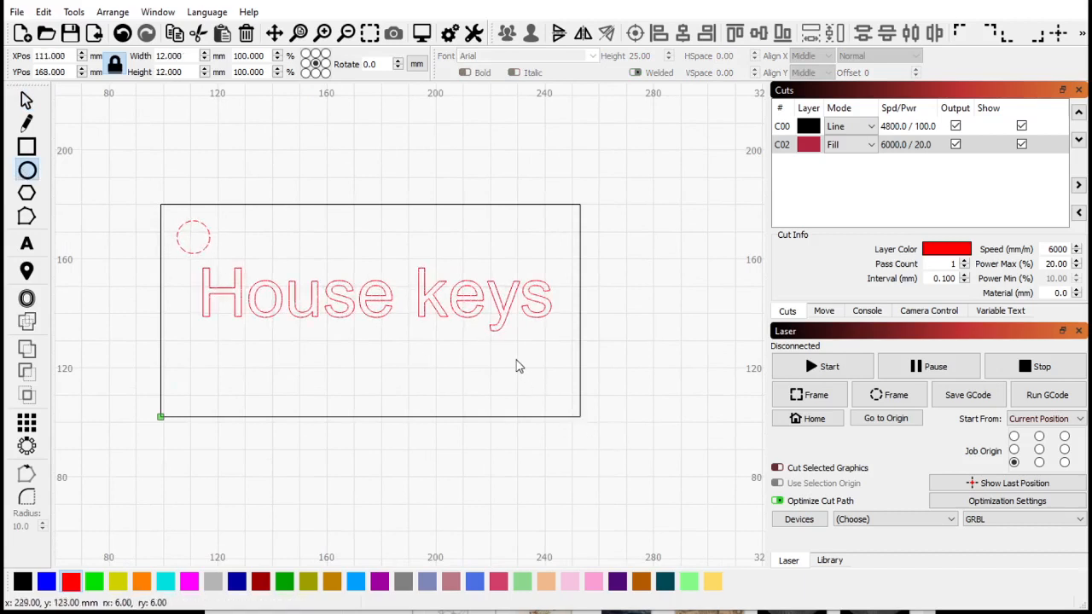
pyautogui.moveTo(515, 360); pyautogui.dragTo(553, 398)
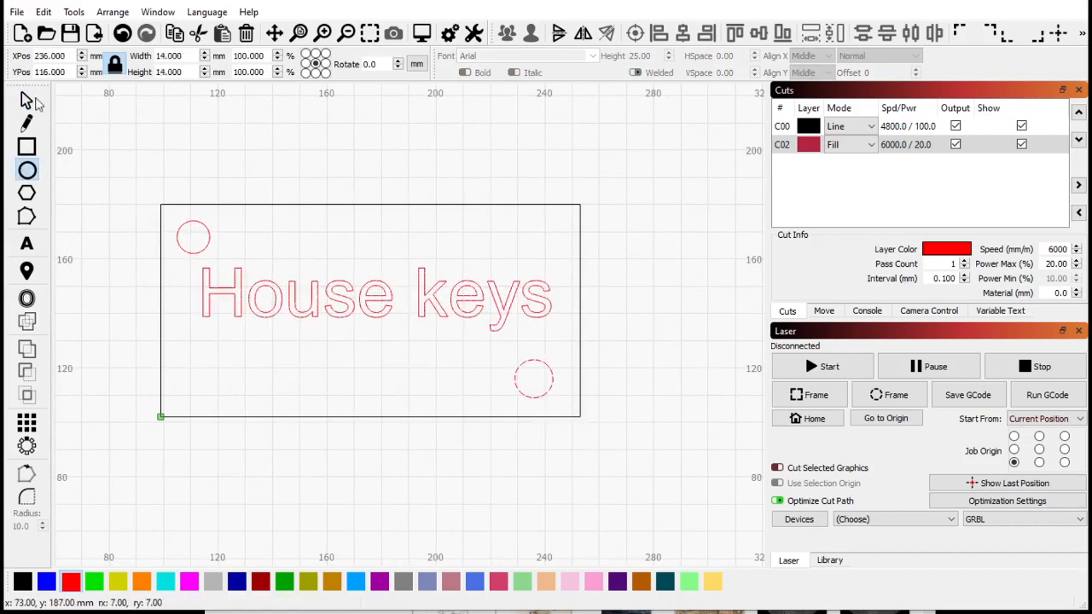
# - Rotate the House keys text to run diagonally and reposition it within the rectangle
pyautogui.click(26, 101)
pyautogui.click(283, 291)
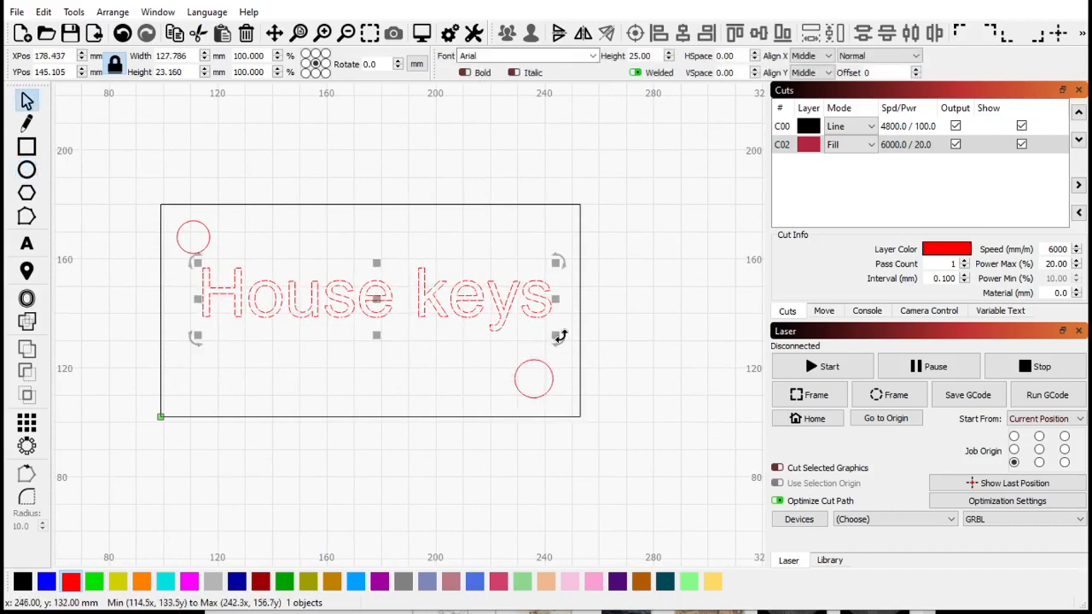
pyautogui.moveTo(558, 338); pyautogui.dragTo(574, 280)
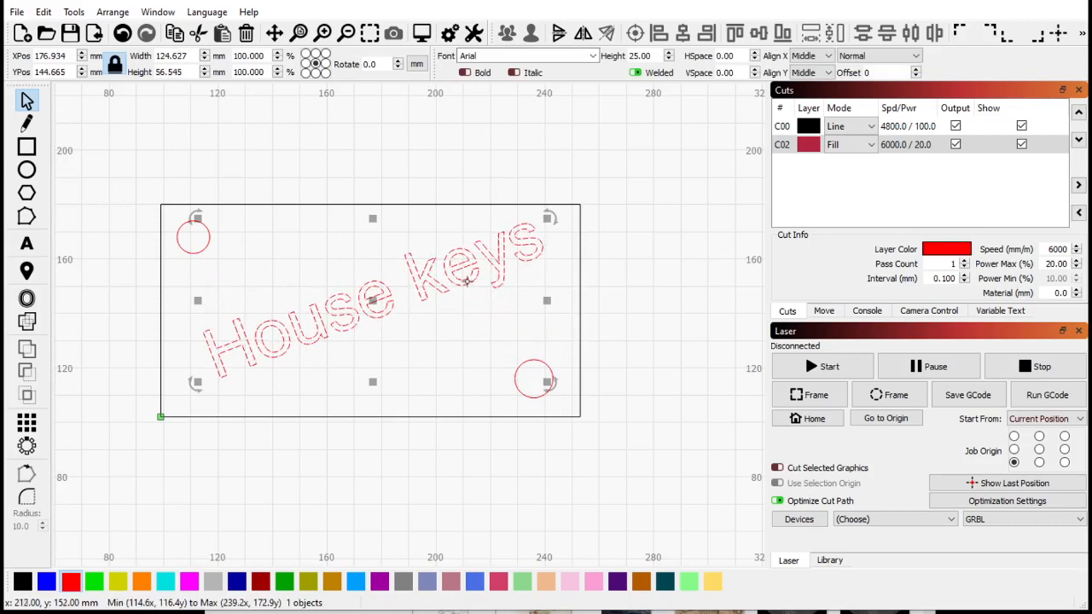
pyautogui.moveTo(467, 283); pyautogui.dragTo(459, 300)
pyautogui.click(317, 214)
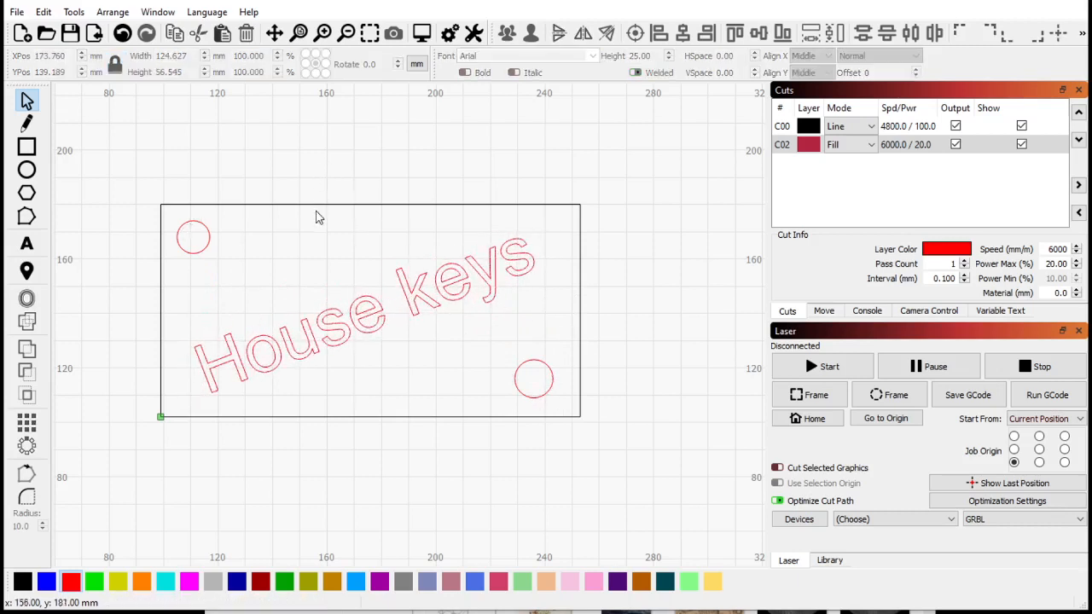
# - Put the upper-left circle on the black line layer
pyautogui.scroll(-2, 316, 214)
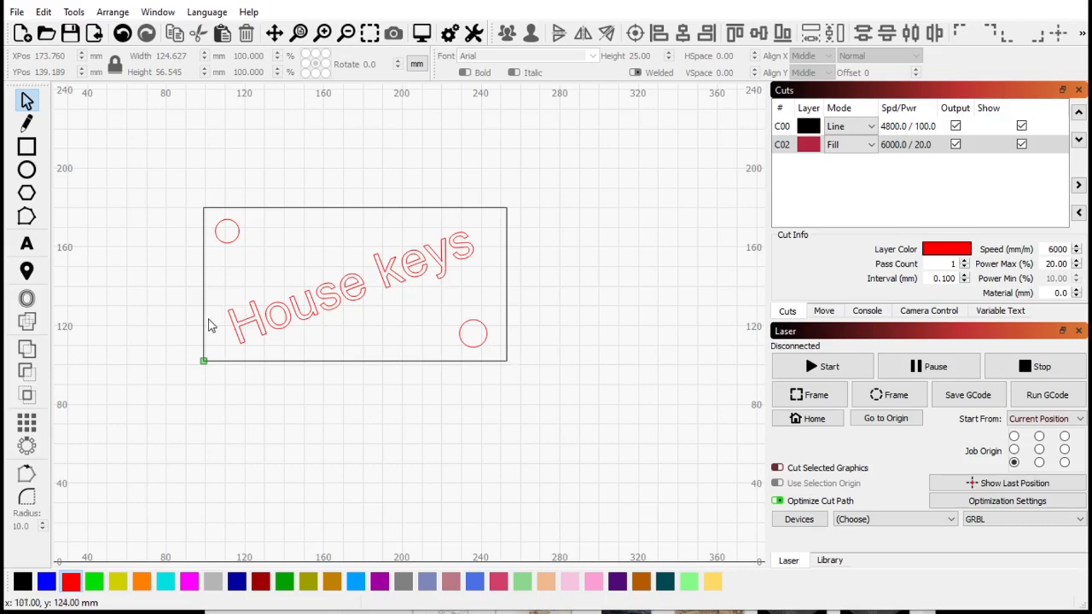
pyautogui.moveTo(134, 161); pyautogui.dragTo(278, 297)
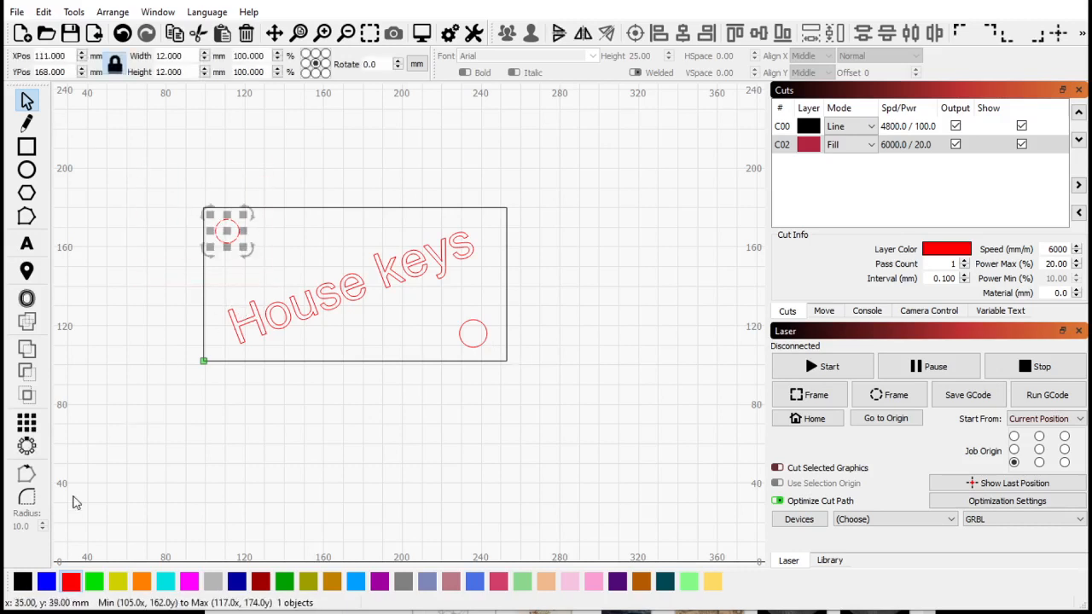
pyautogui.click(23, 583)
pyautogui.click(431, 414)
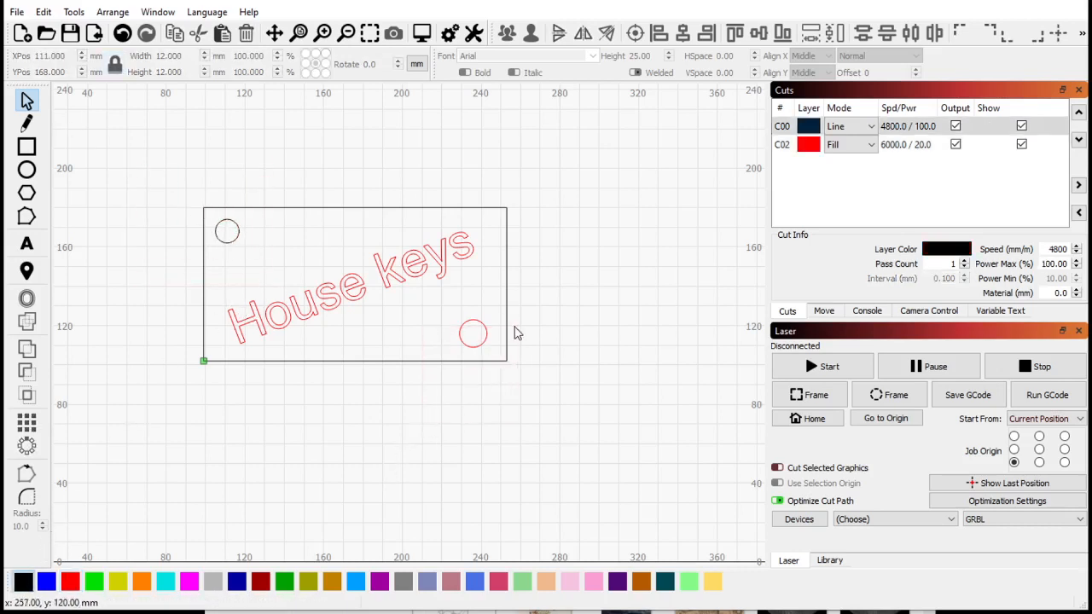
# - Select the lower-right circle and set the black line layer's speed to 300 mm/min
pyautogui.moveTo(450, 399); pyautogui.dragTo(533, 290)
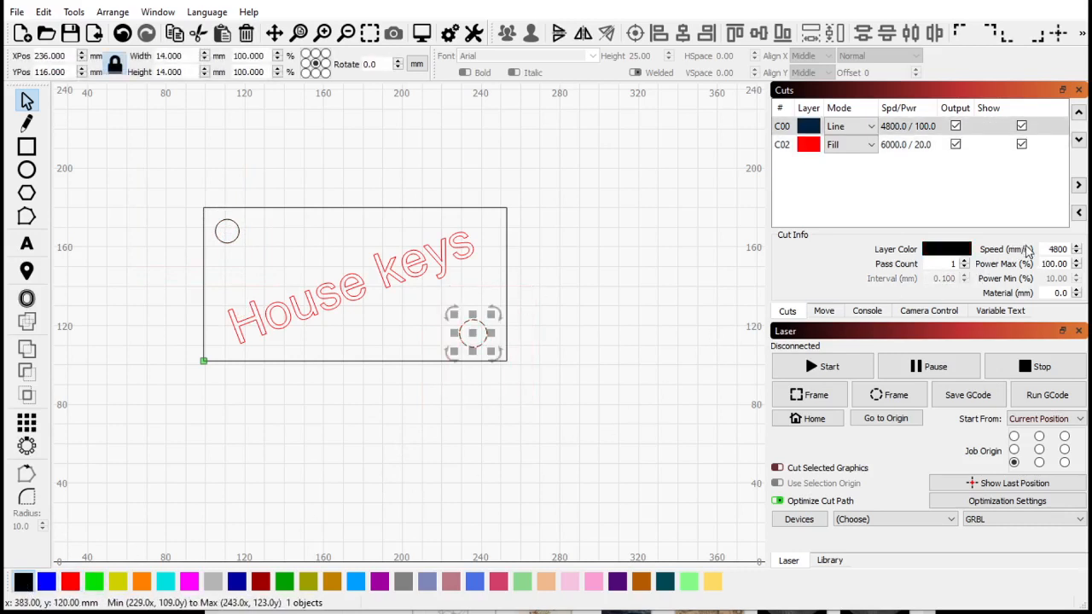
pyautogui.doubleClick(1056, 250)
pyautogui.write('300')
pyautogui.click(529, 229)
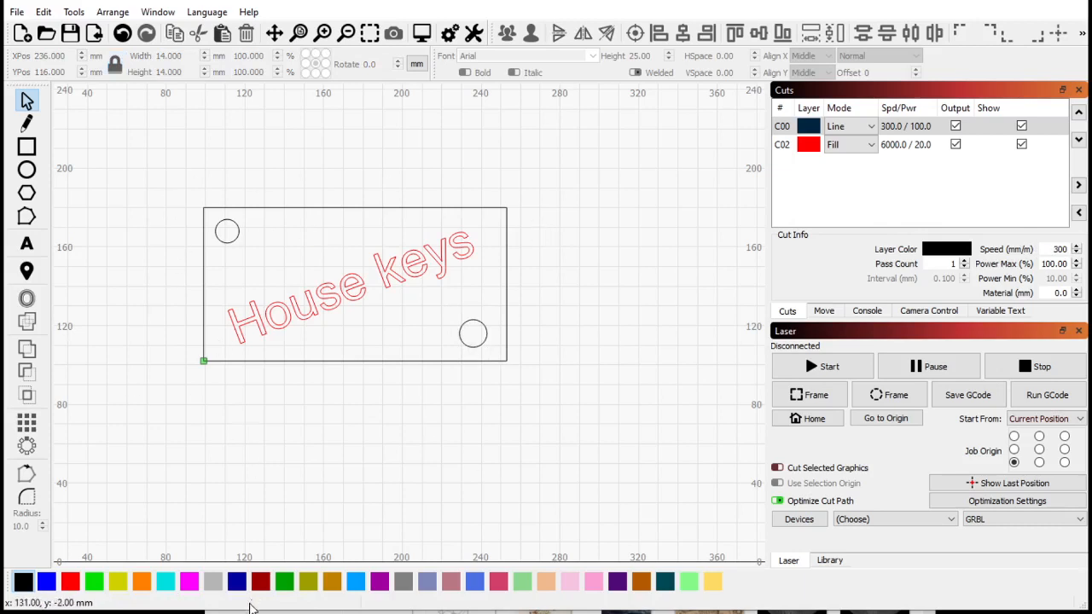
# - Open the cut optimization settings and close them without changes
pyautogui.click(938, 501)
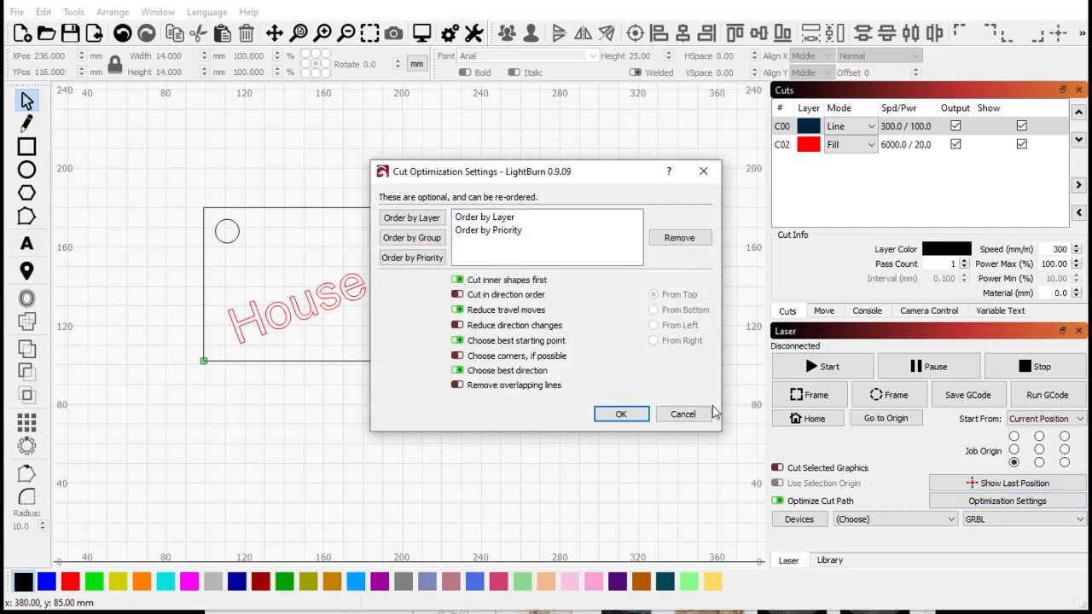
pyautogui.click(688, 413)
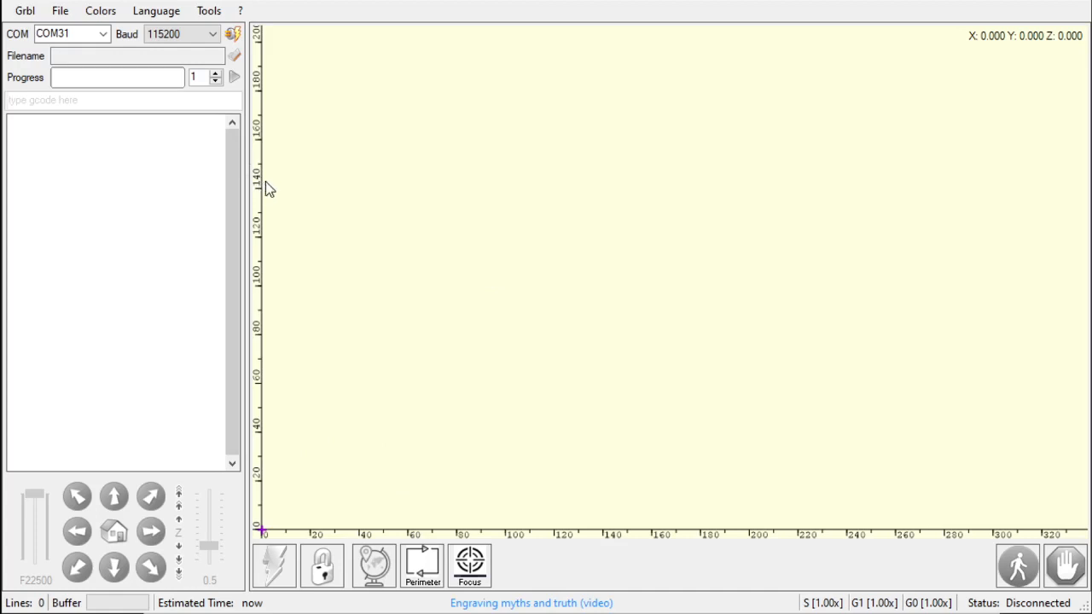
# - Switch to LaserGRBL and open the MLK image from the Laser pictures folder
pyautogui.click(232, 57)
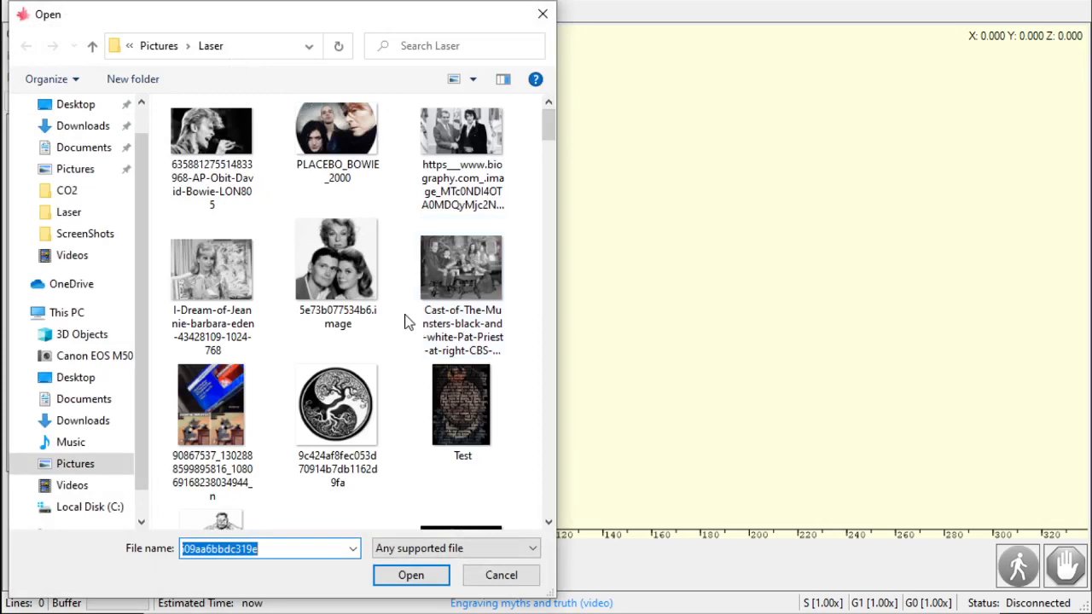
pyautogui.scroll(-5, 348, 380)
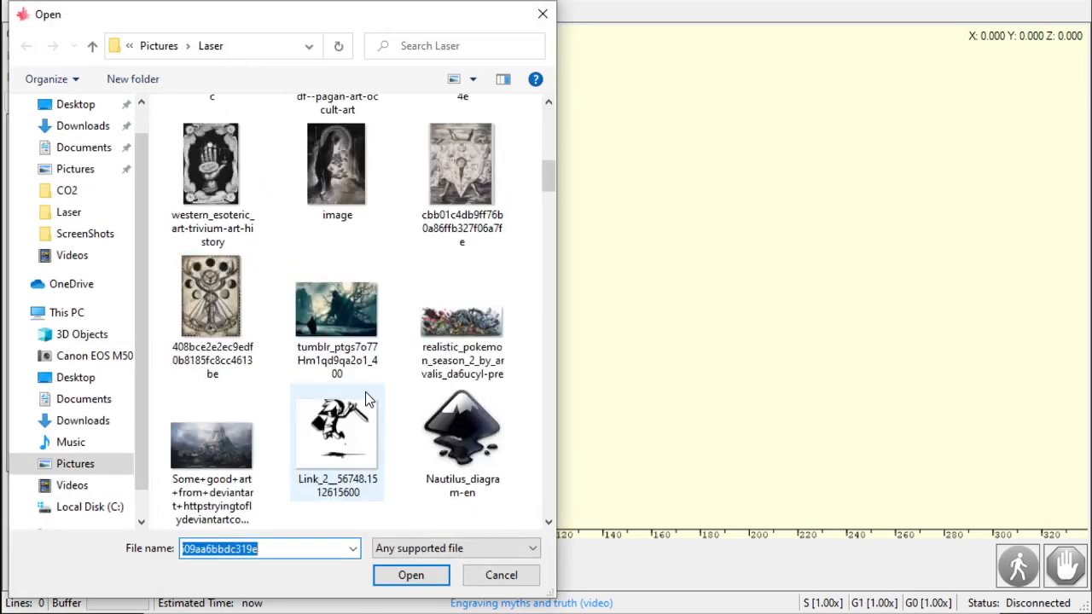
pyautogui.scroll(-10, 365, 397)
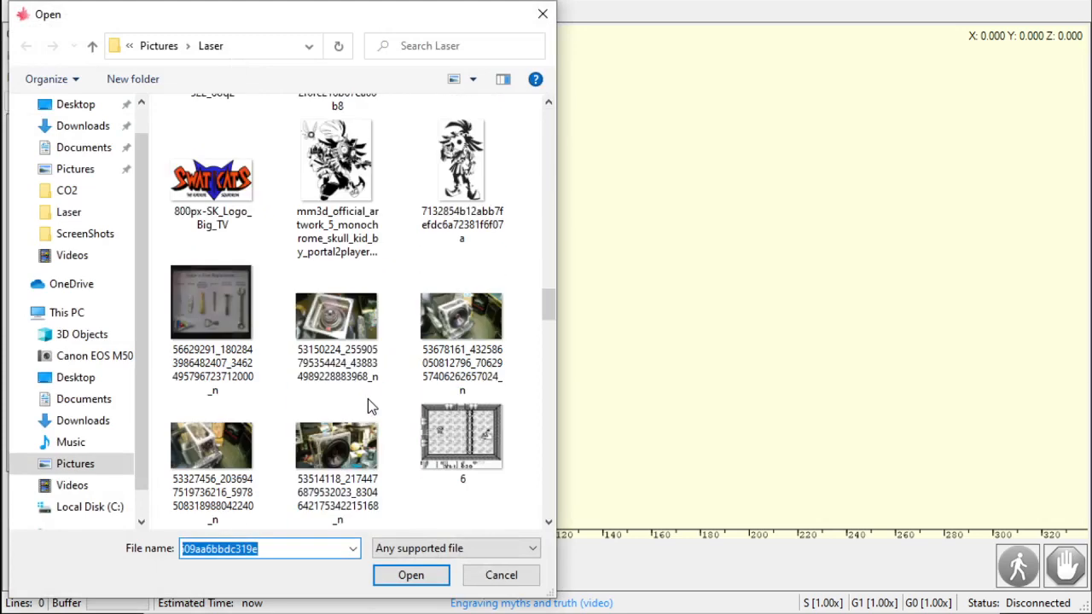
pyautogui.scroll(-10, 369, 401)
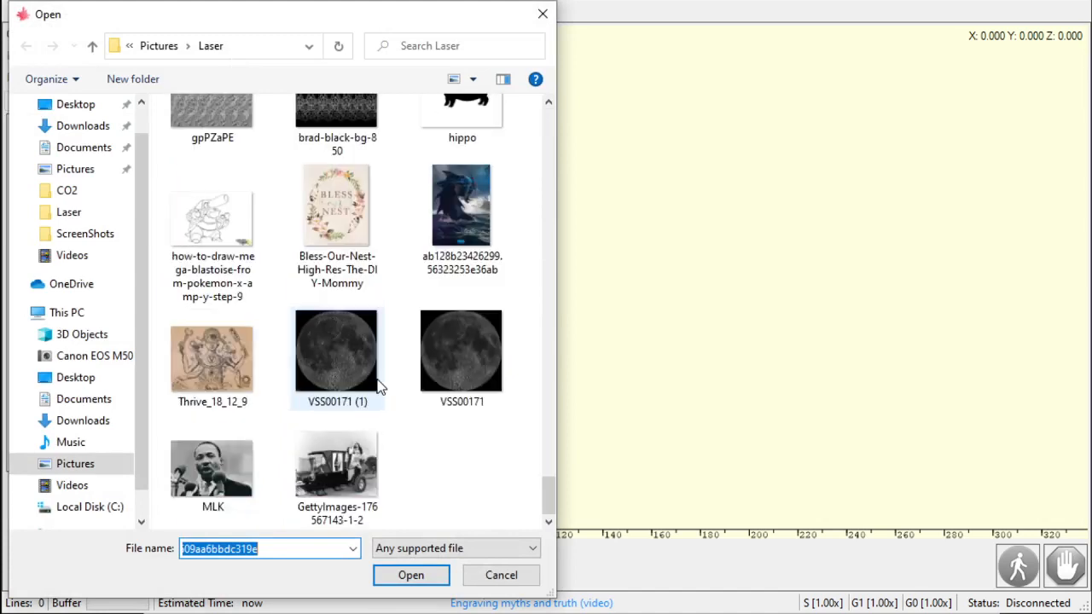
pyautogui.doubleClick(209, 478)
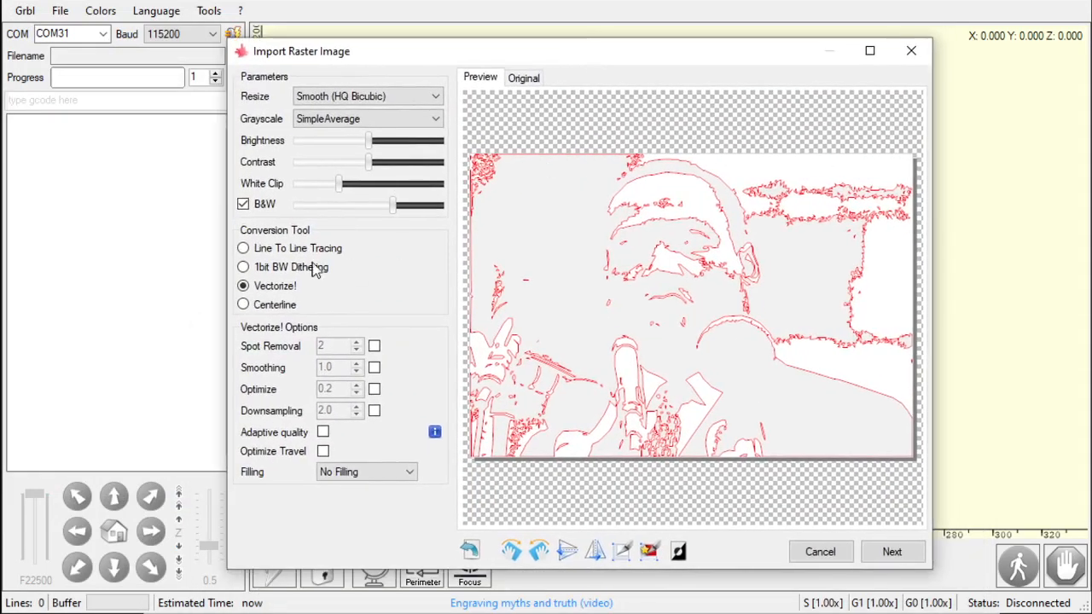
# - Choose Line To Line Tracing as the conversion tool and toggle the B&W option
pyautogui.click(244, 248)
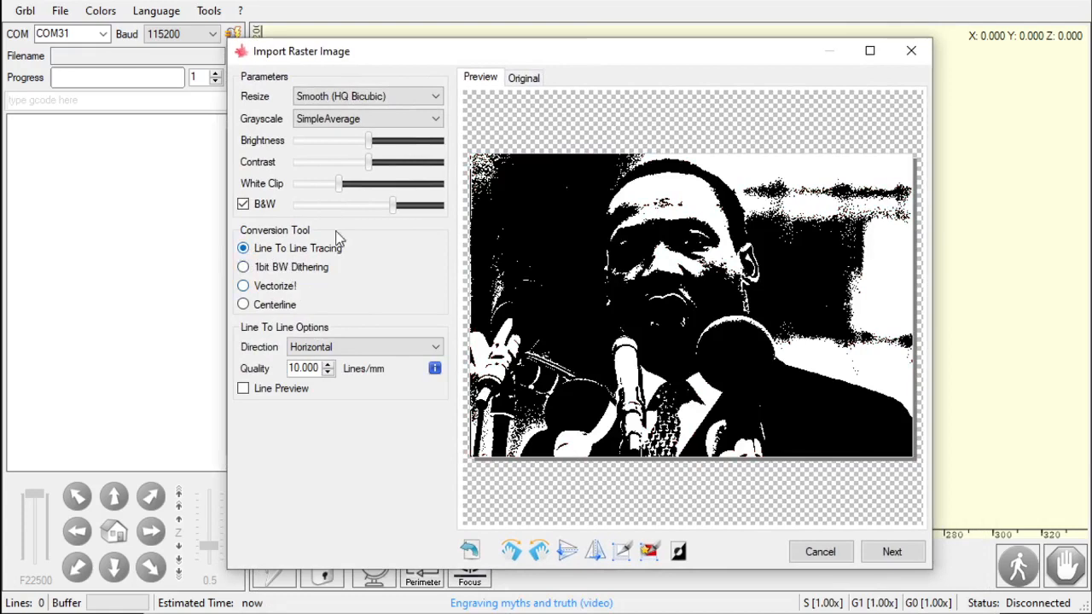
pyautogui.click(265, 205)
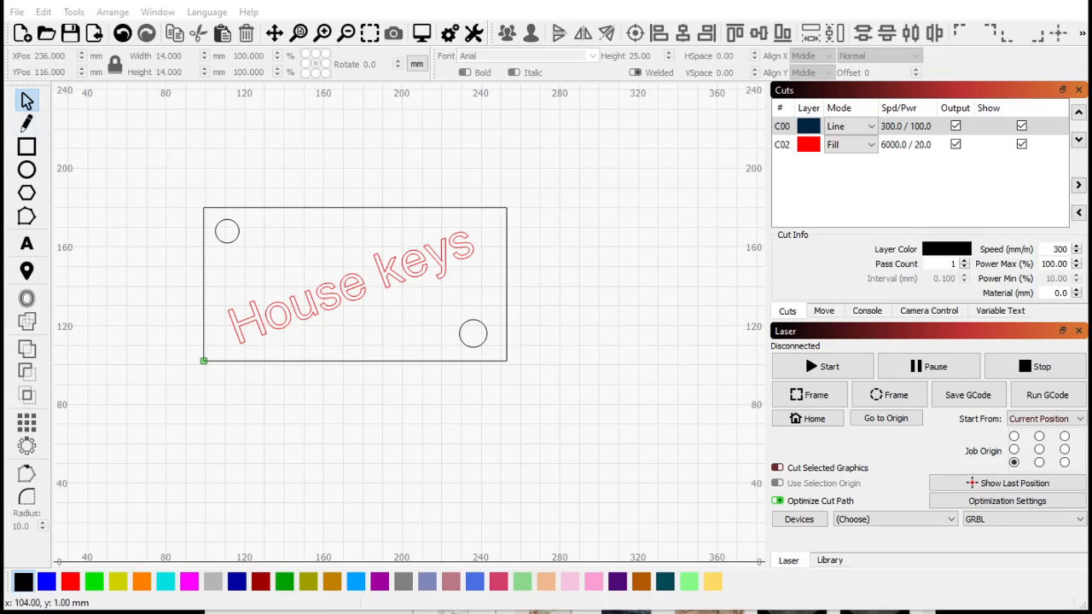
# - Back in LightBurn, import the MLK image into the workspace
pyautogui.hotkey('ctrl', 'i')
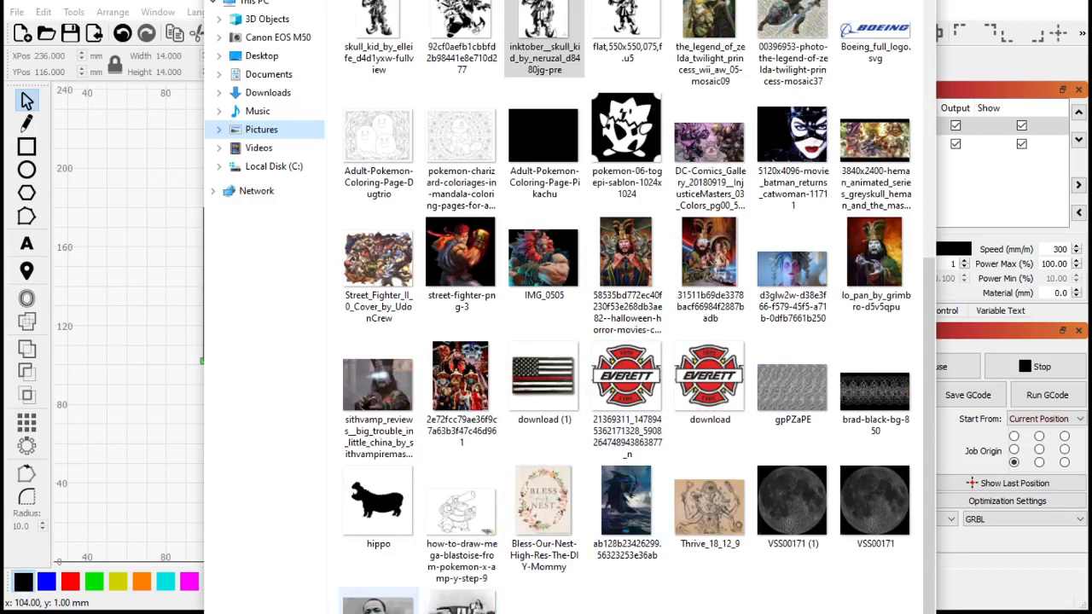
pyautogui.moveTo(377, 602); pyautogui.dragTo(172, 361)
pyautogui.click(140, 502)
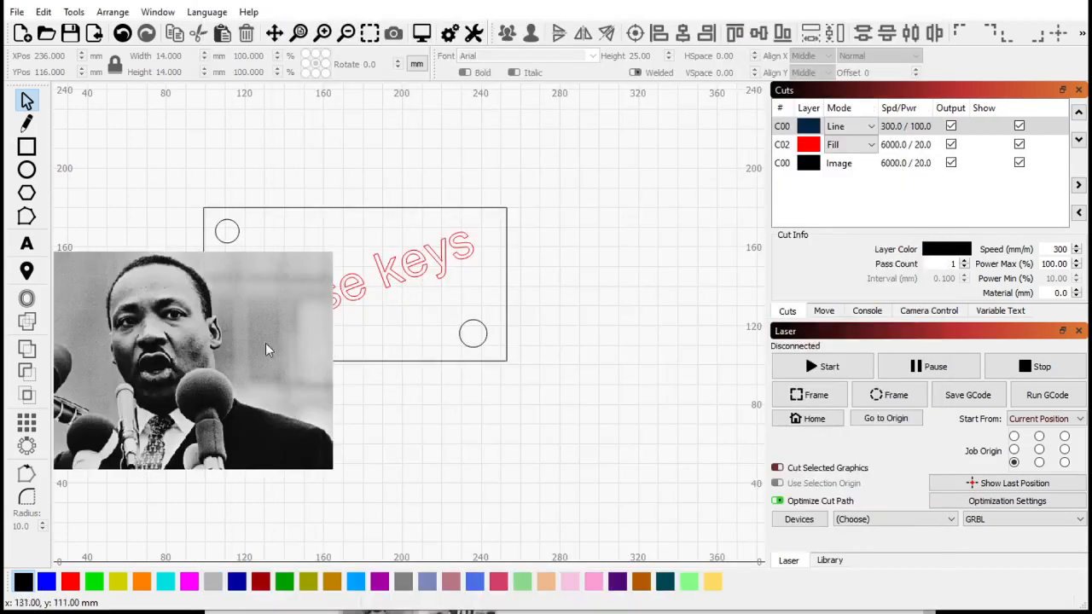
# - Move the image over the rectangle design and switch the units to inches and back to millimetres
pyautogui.moveTo(259, 347); pyautogui.dragTo(397, 273)
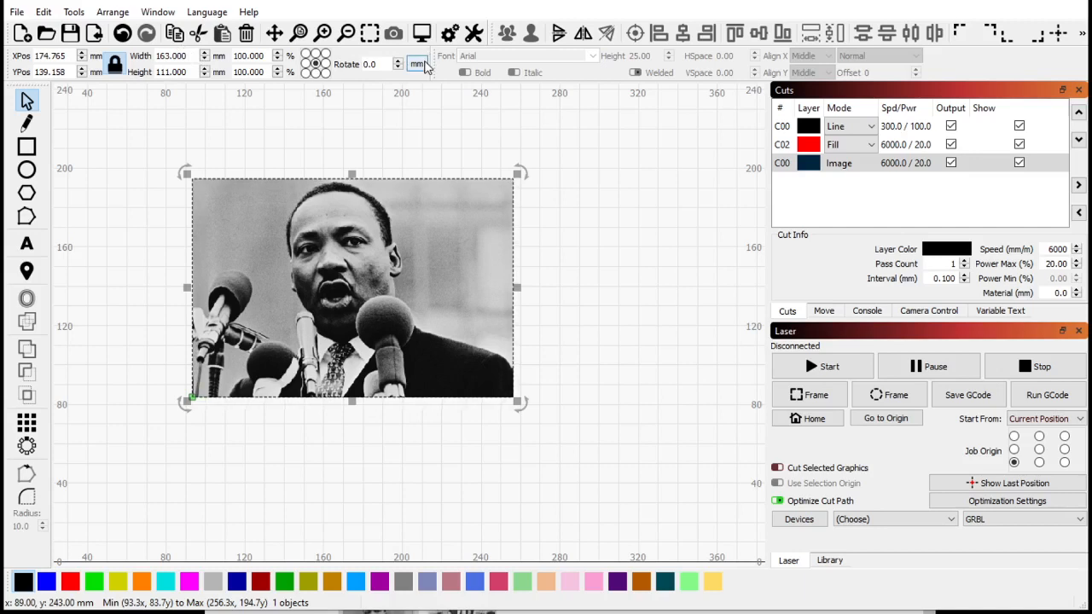
pyautogui.click(420, 65)
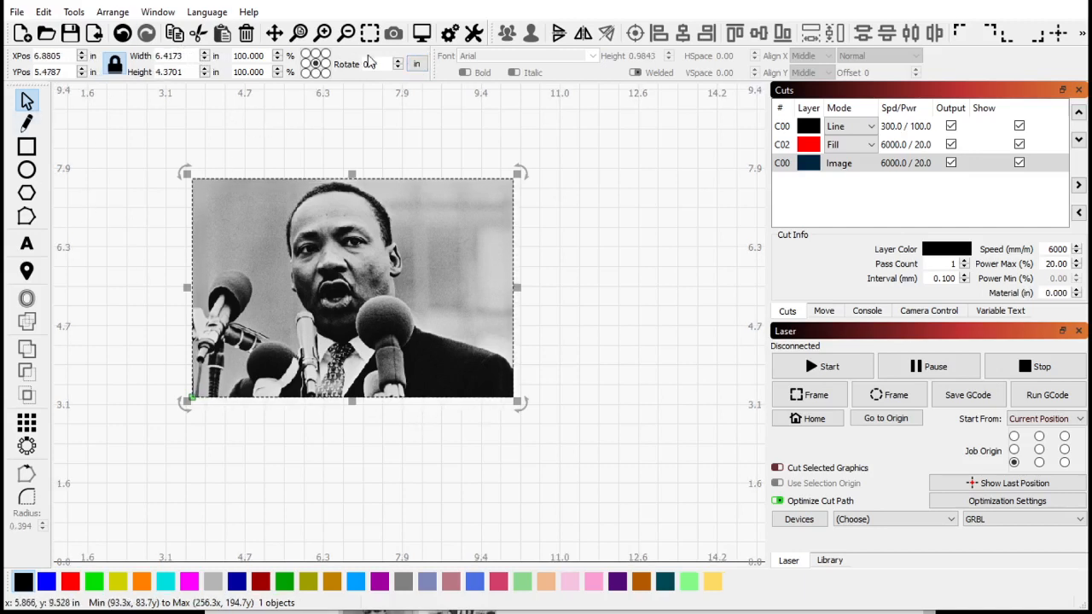
pyautogui.click(417, 64)
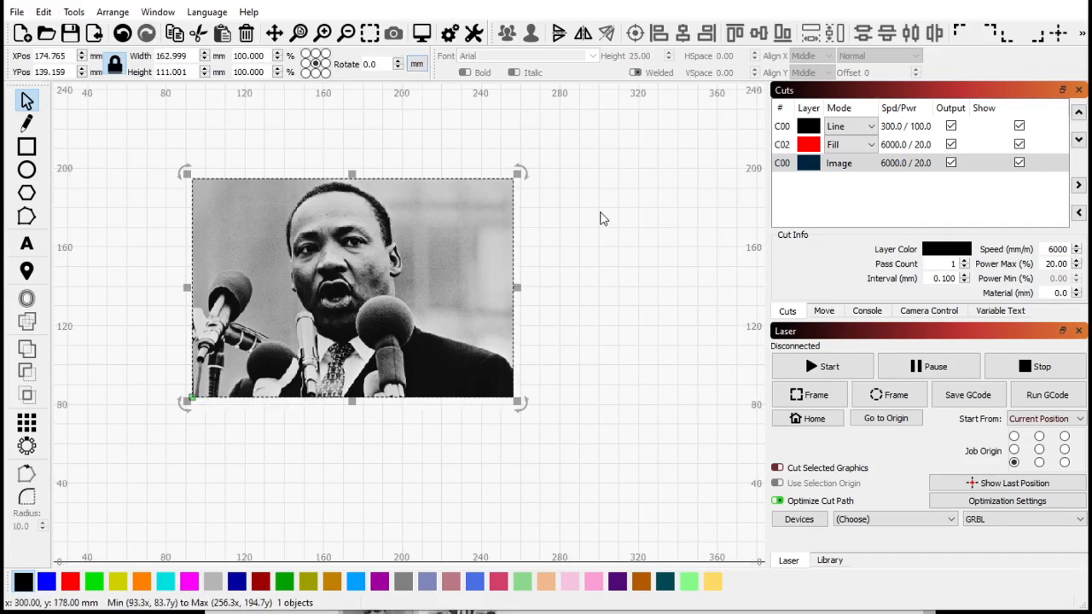
# - Enlarge the image to about 192 × 130 mm and nudge it slightly downward
pyautogui.moveTo(519, 173); pyautogui.dragTo(573, 136)
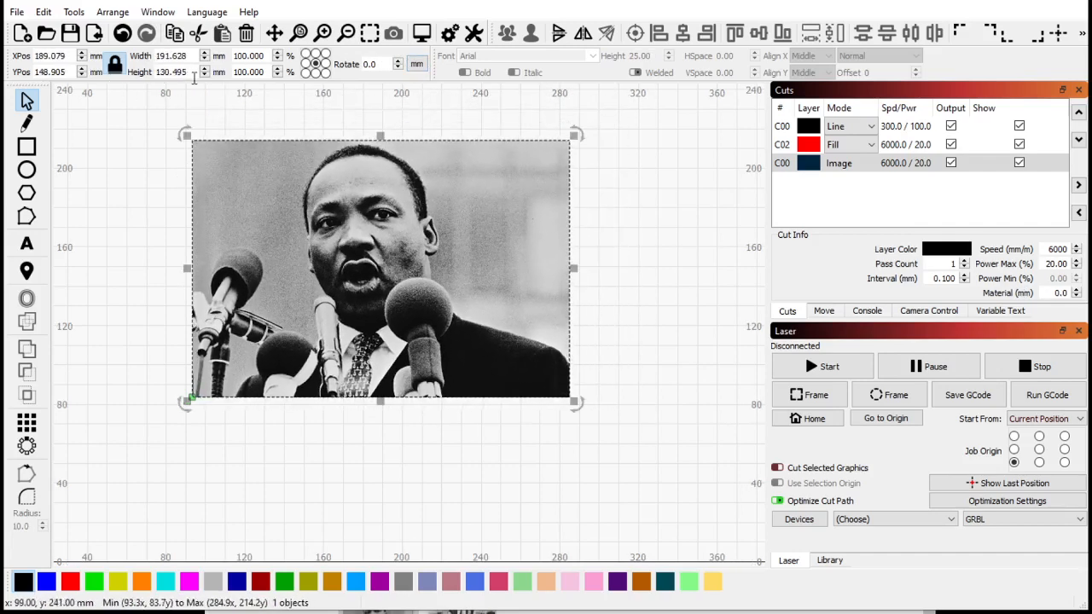
pyautogui.moveTo(300, 272); pyautogui.dragTo(296, 291)
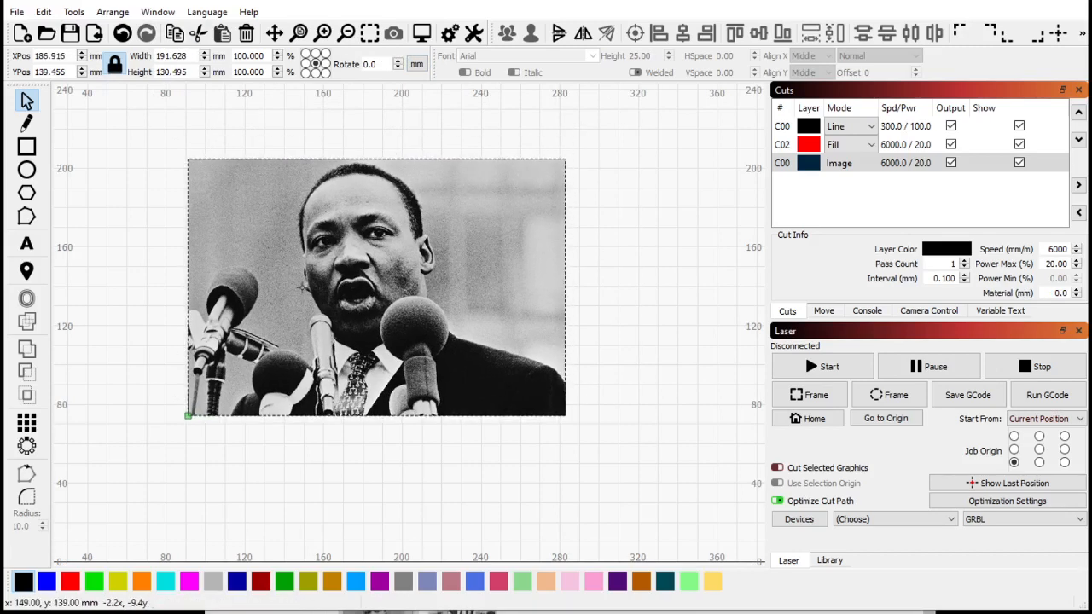
# - Open the image layer's cut settings and set its Image Mode to Grayscale
pyautogui.doubleClick(905, 162)
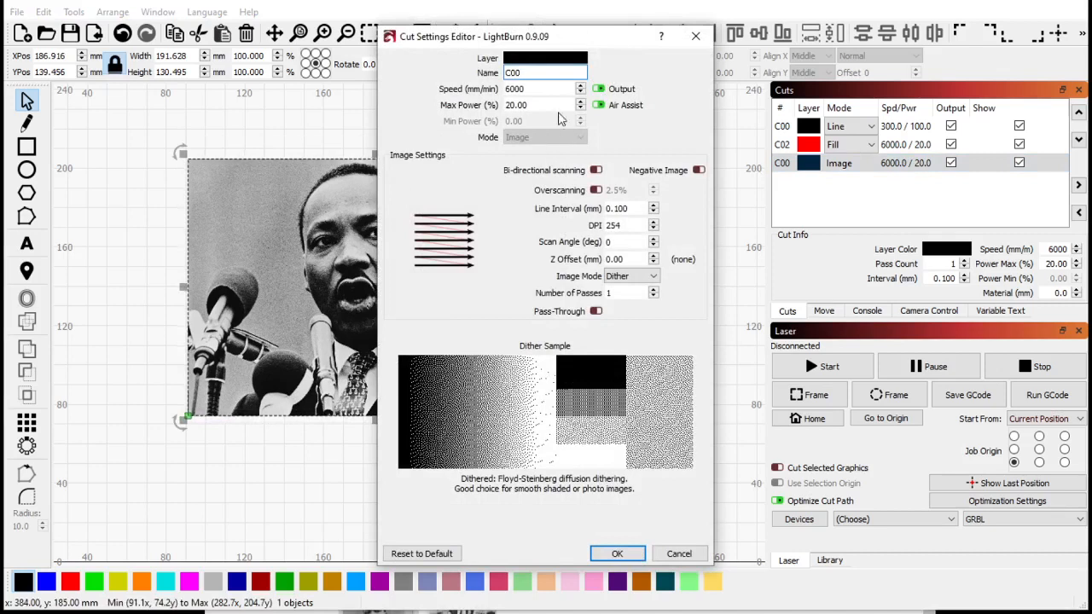
pyautogui.click(556, 75)
pyautogui.click(644, 278)
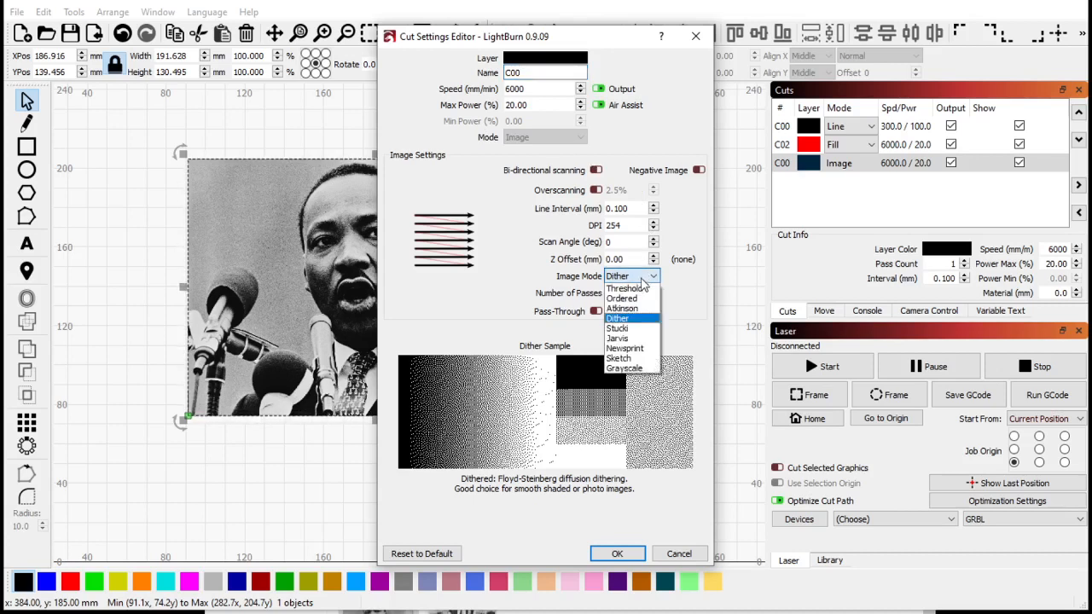
pyautogui.click(632, 371)
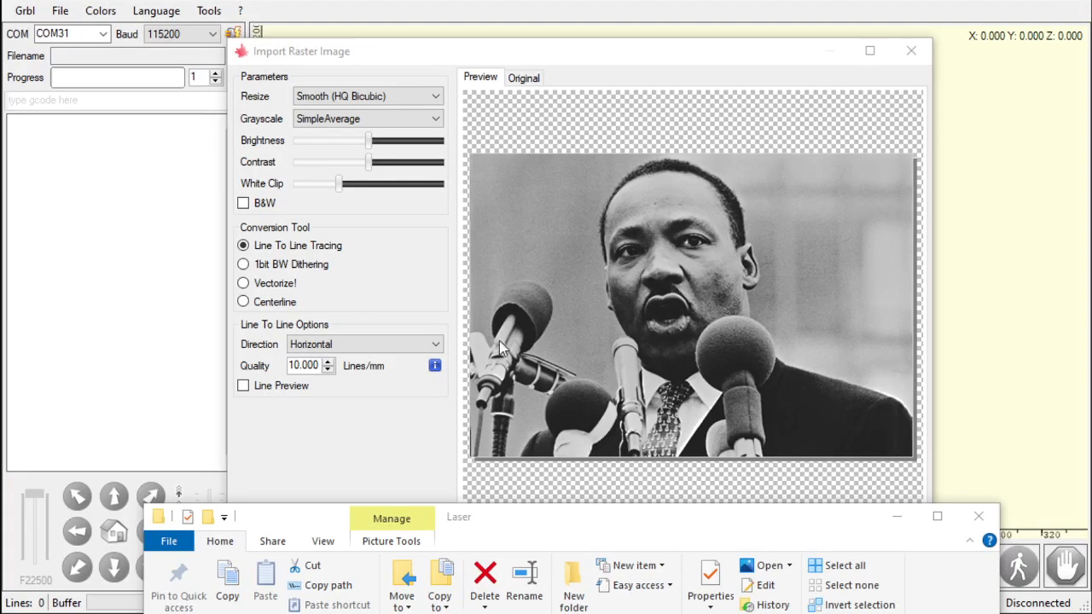
# - In the import dialog, try the WeightAverage and Custom grayscale modes before switching back to SimpleAverage
pyautogui.click(900, 516)
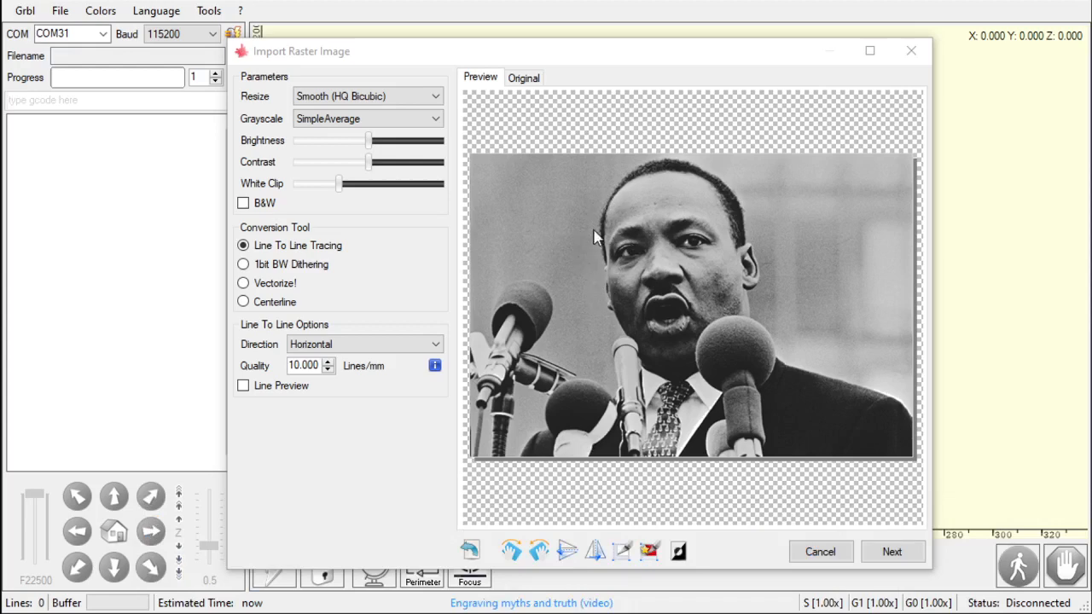
pyautogui.click(345, 101)
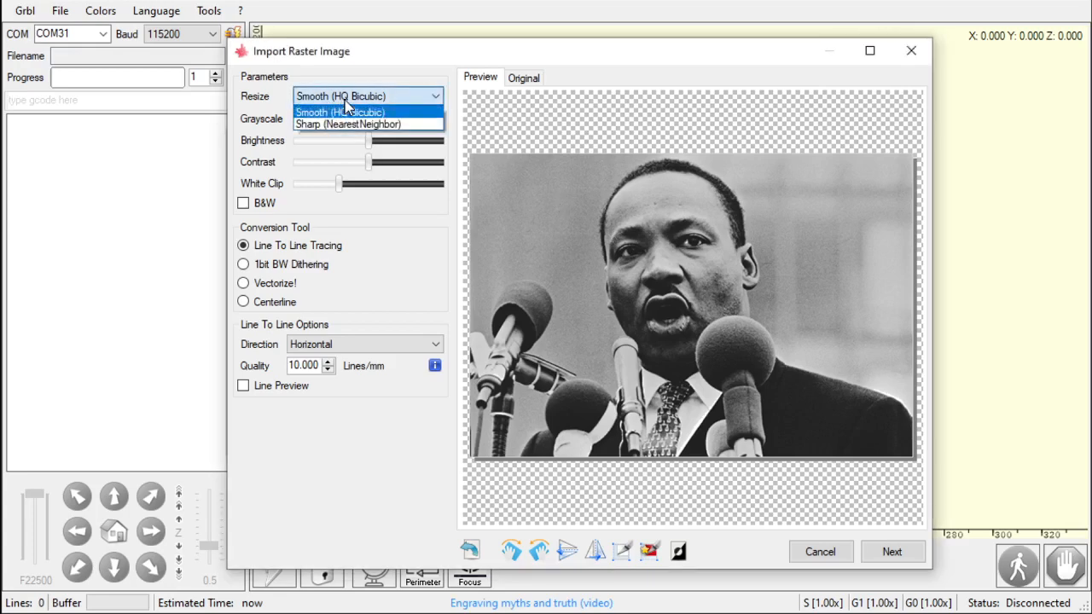
pyautogui.click(345, 101)
pyautogui.click(368, 114)
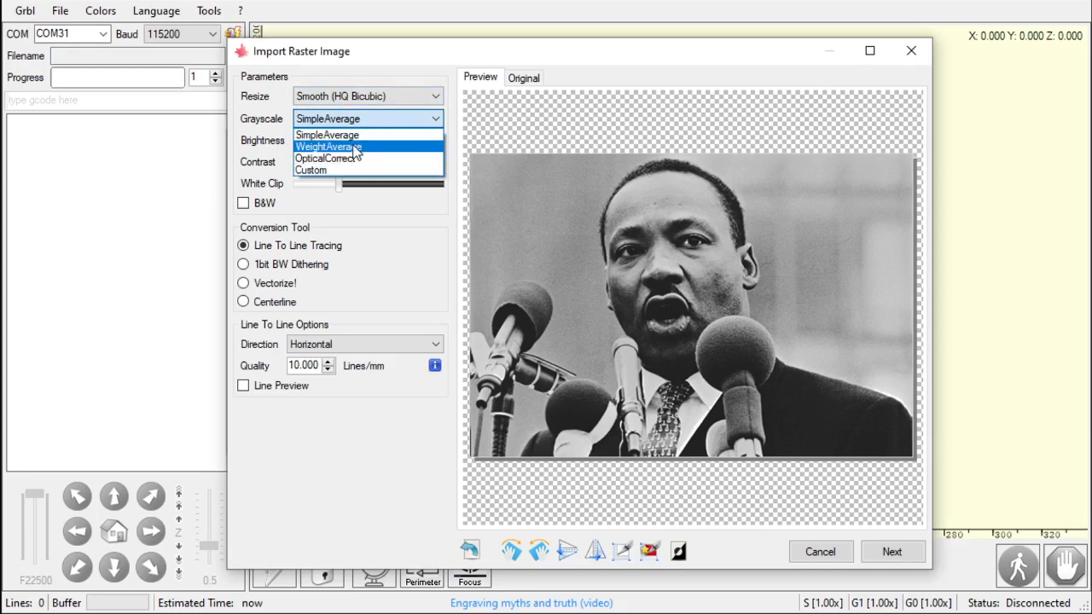
pyautogui.click(356, 150)
pyautogui.click(376, 120)
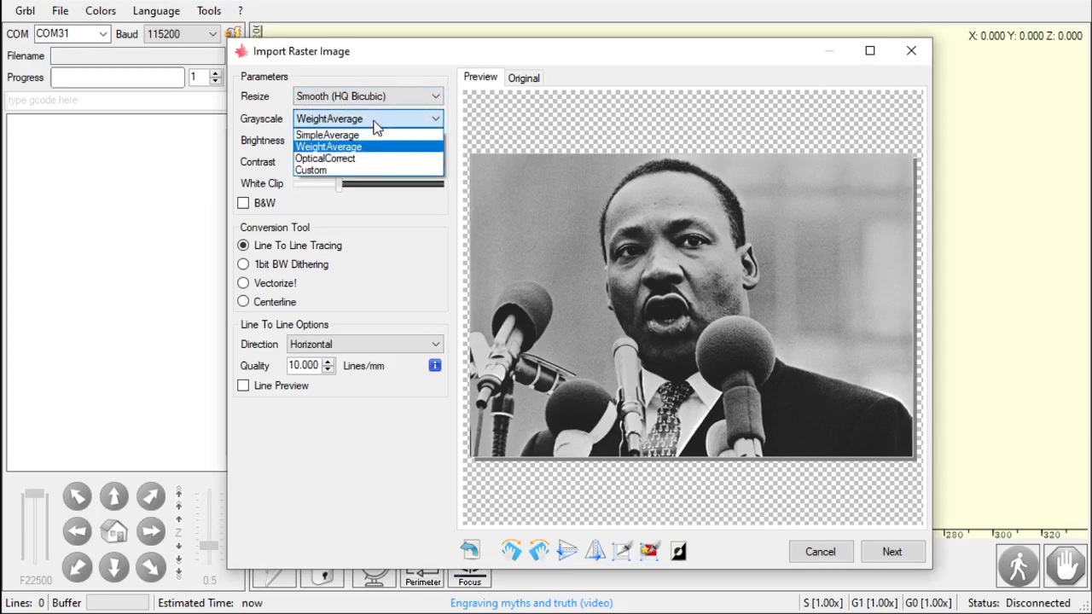
pyautogui.click(362, 174)
pyautogui.moveTo(366, 141); pyautogui.dragTo(365, 166)
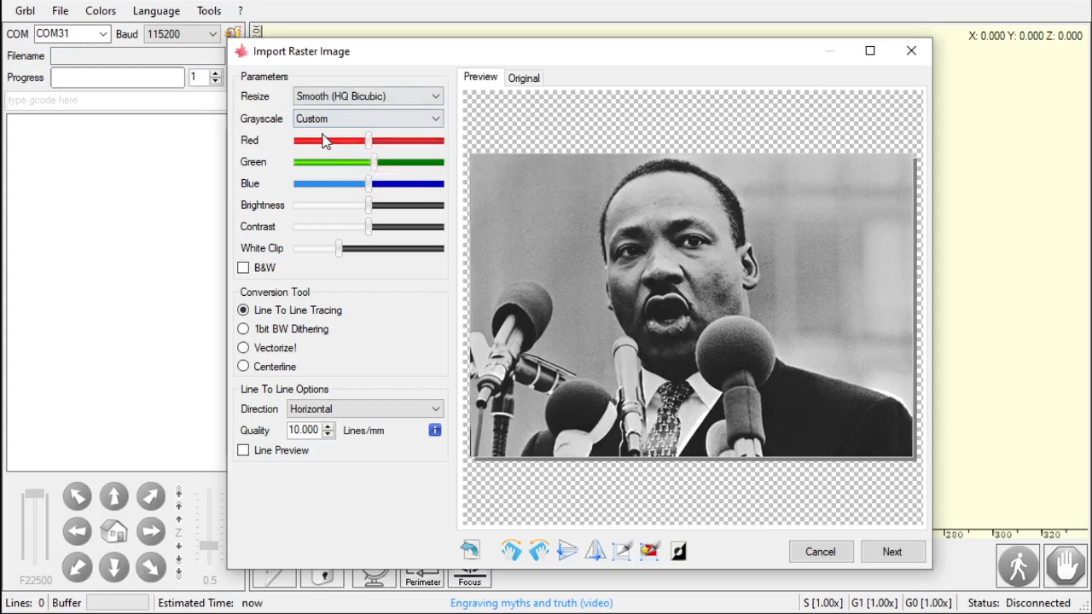
pyautogui.click(337, 122)
pyautogui.click(340, 135)
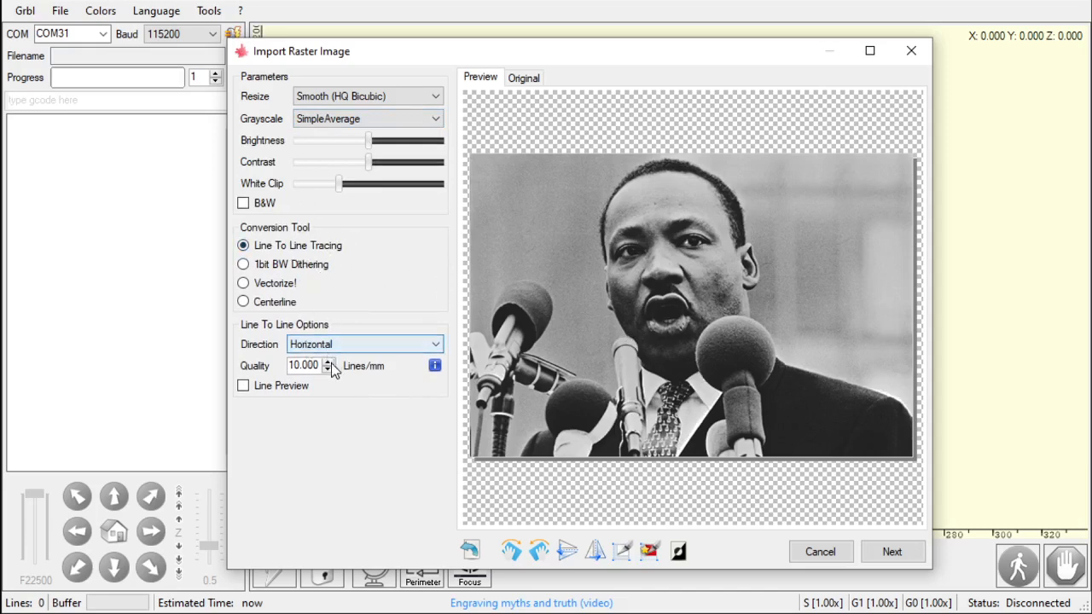
# - Set the Line To Line direction to Diagonal, after trying Vertical
pyautogui.click(358, 345)
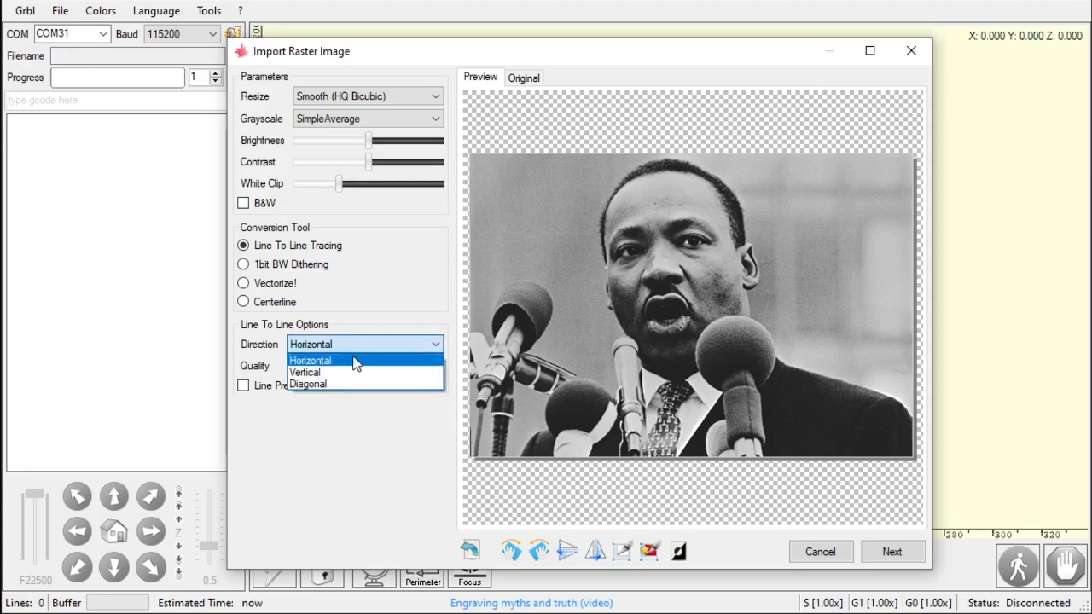
pyautogui.click(354, 359)
pyautogui.click(363, 342)
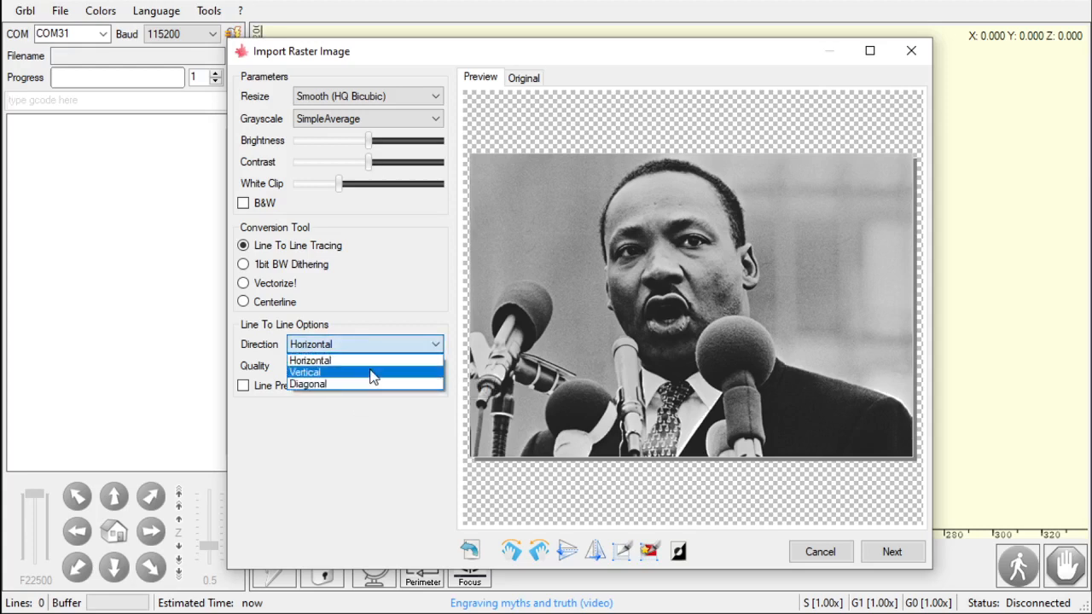
pyautogui.click(366, 372)
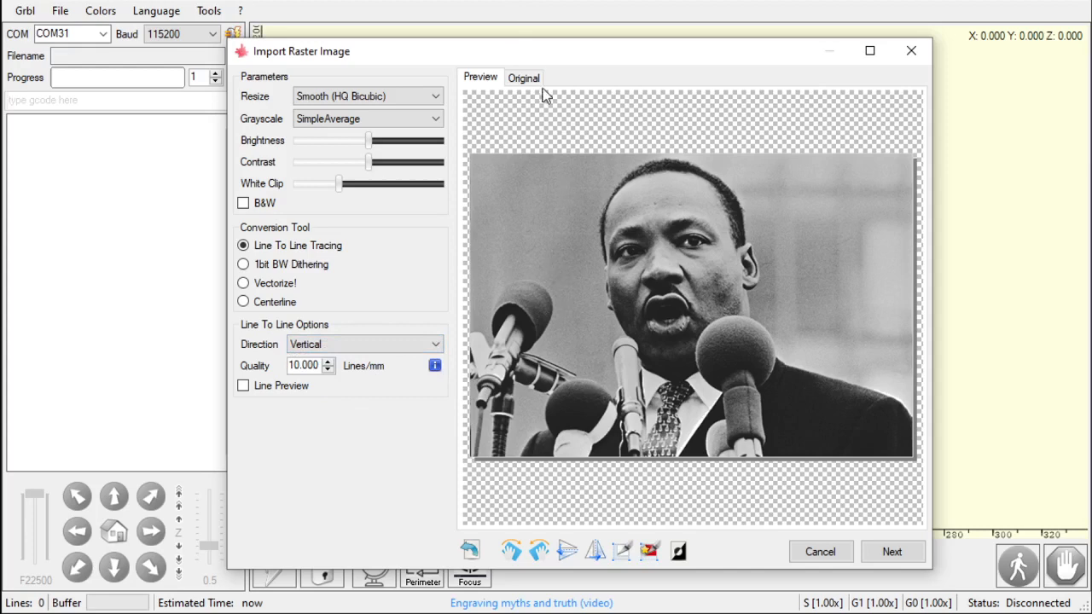
pyautogui.click(341, 345)
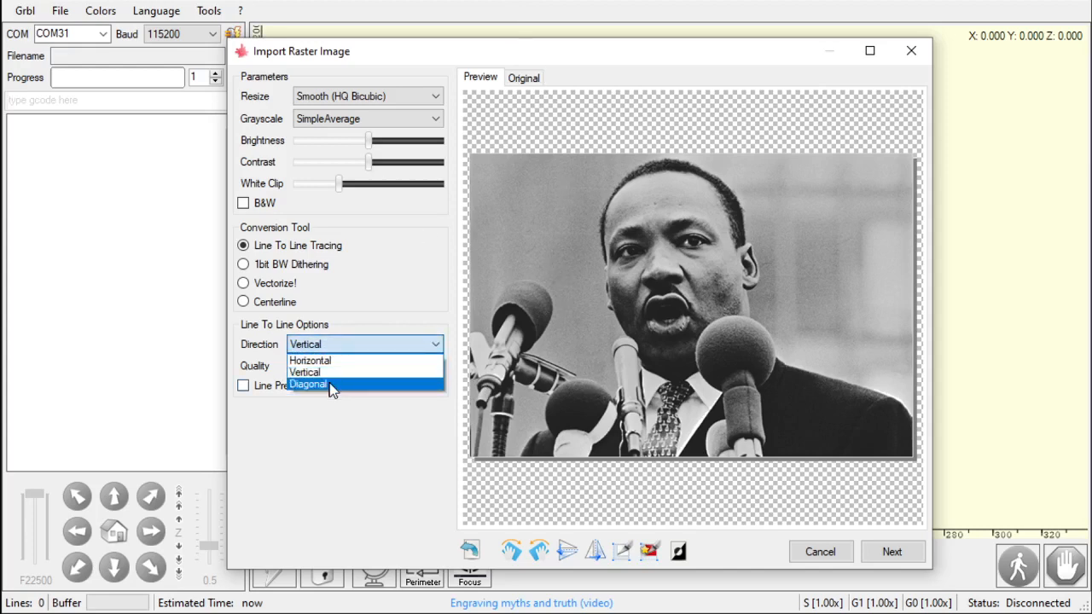
pyautogui.click(330, 385)
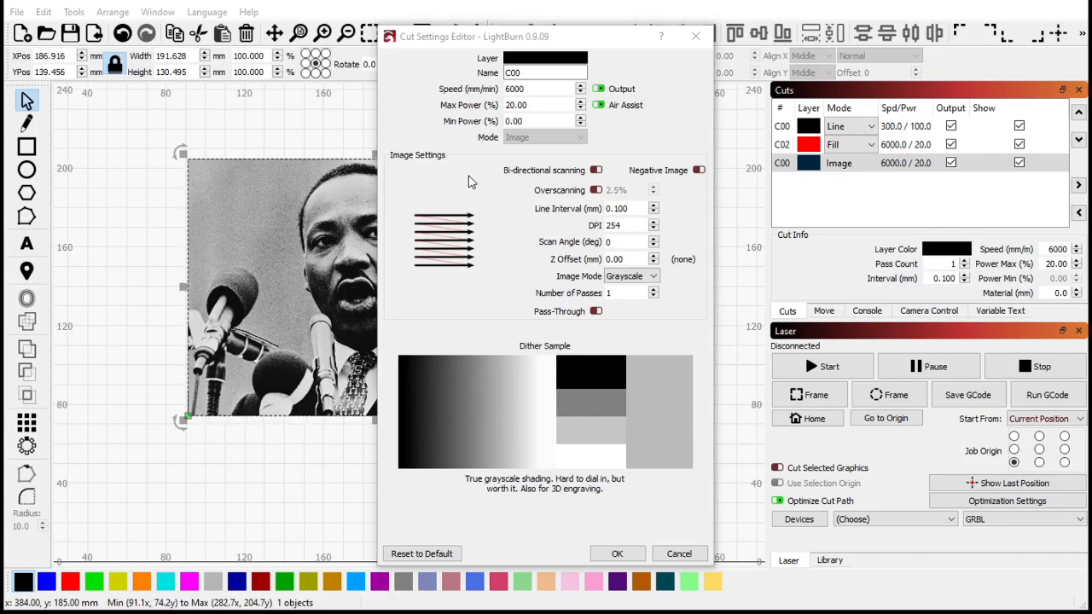
# - Try scan angles of 5, 22, 30, 85, 90, 45 and 135 degrees for the image layer
pyautogui.click(626, 242)
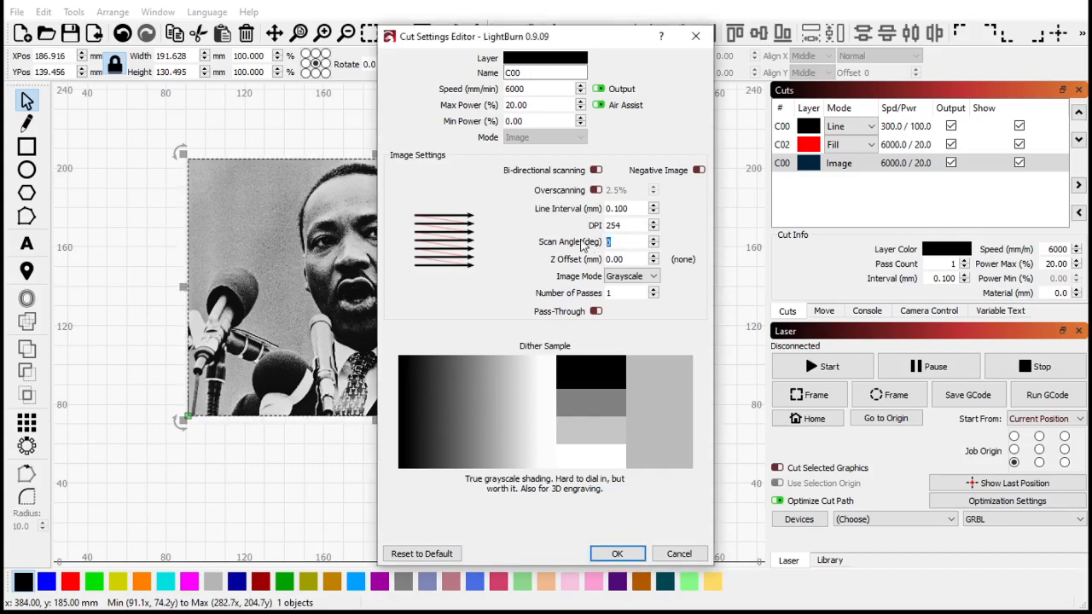
pyautogui.write('5')
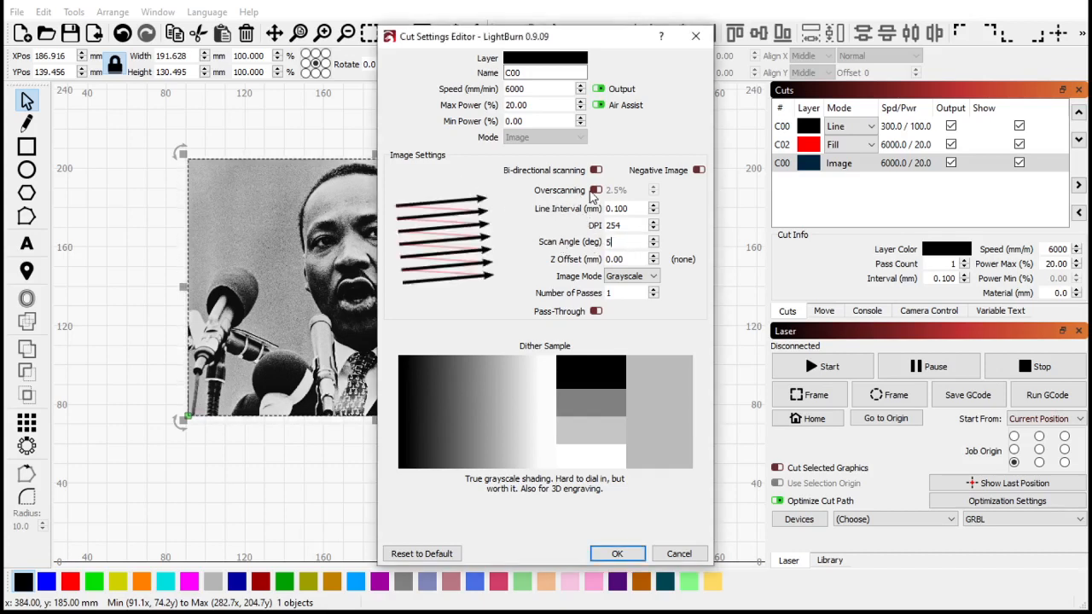
pyautogui.press('BackSpace')
pyautogui.write('22')
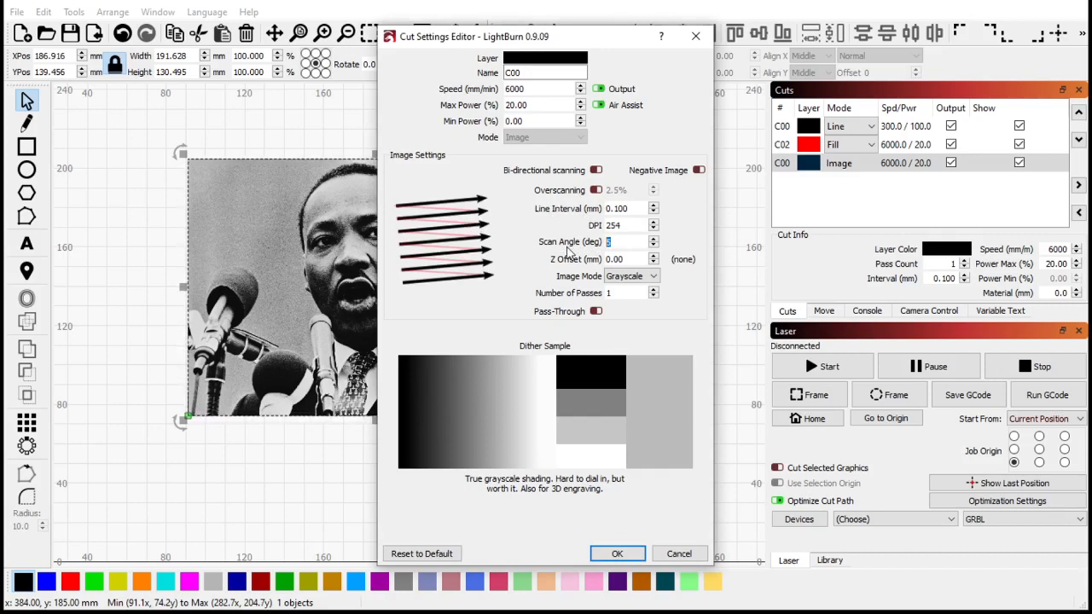
pyautogui.press('BackSpace')
pyautogui.press('BackSpace')
pyautogui.write('30')
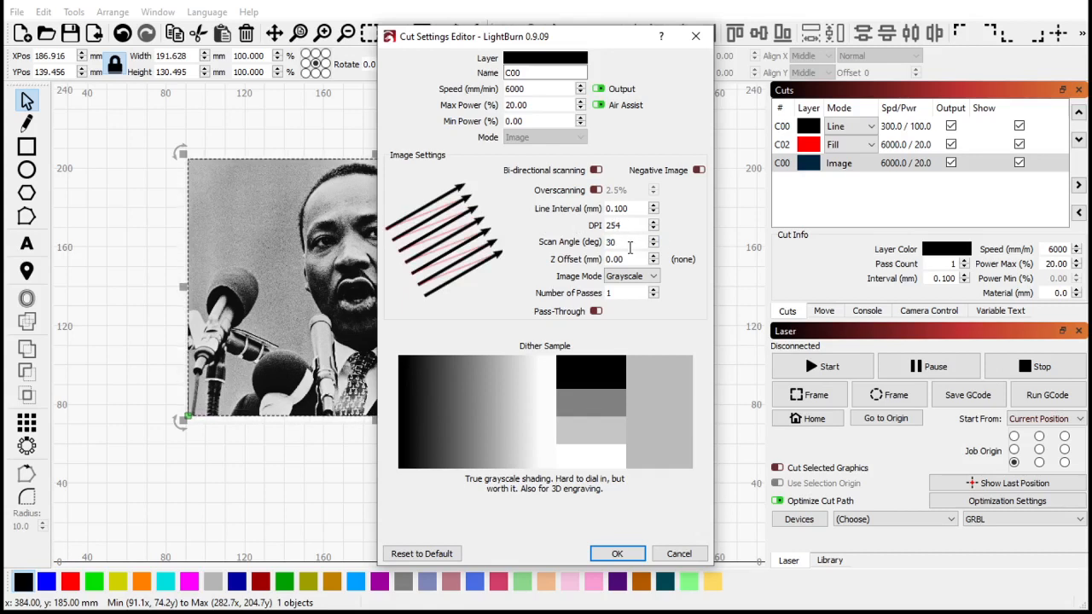
pyautogui.press('BackSpace')
pyautogui.press('BackSpace')
pyautogui.write('85')
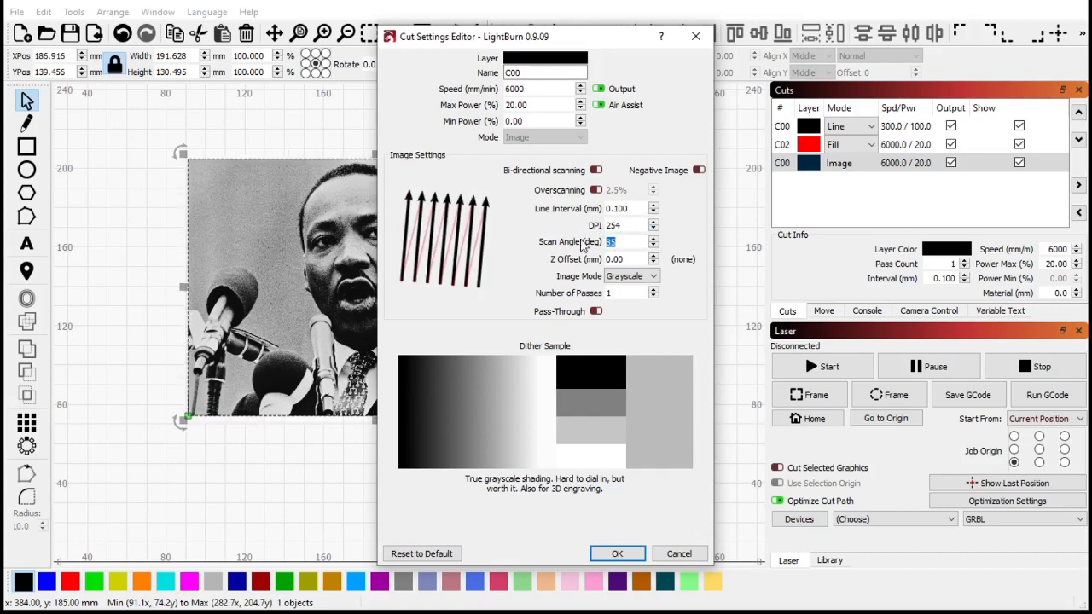
pyautogui.write('90')
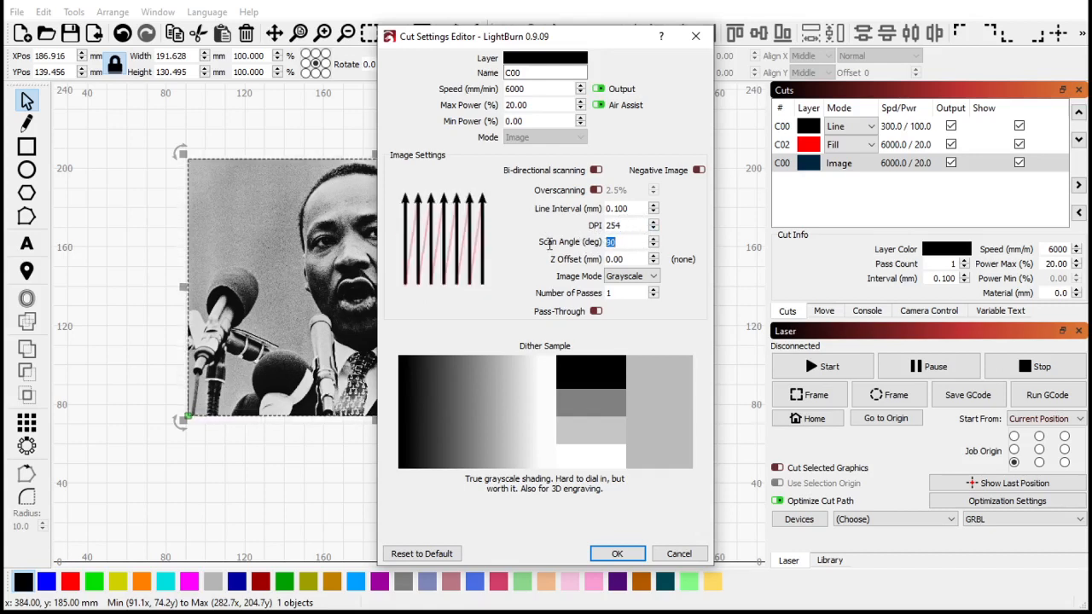
pyautogui.write('45')
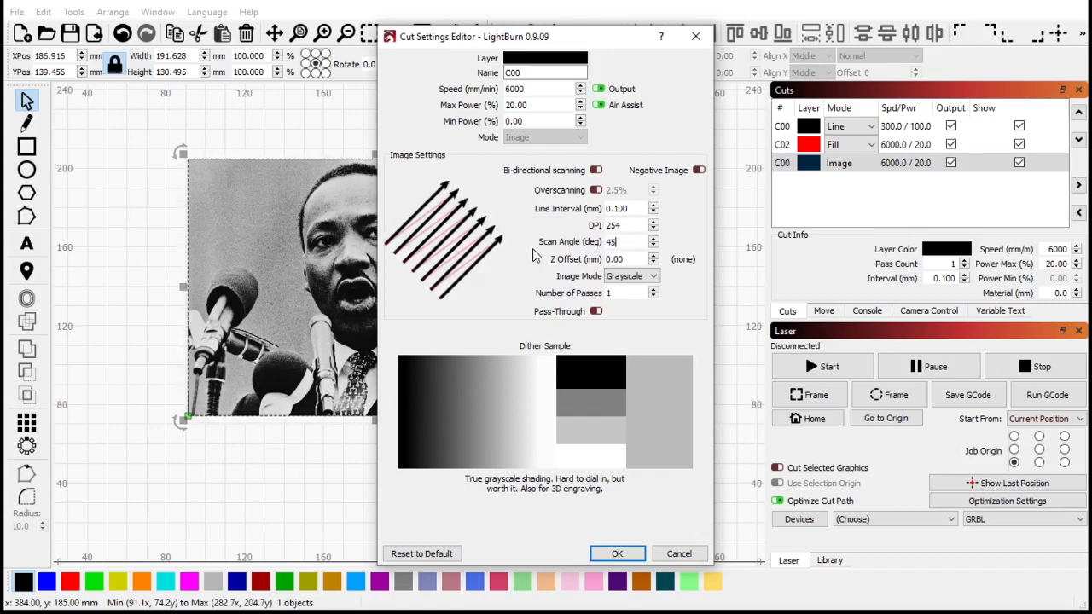
pyautogui.write('135')
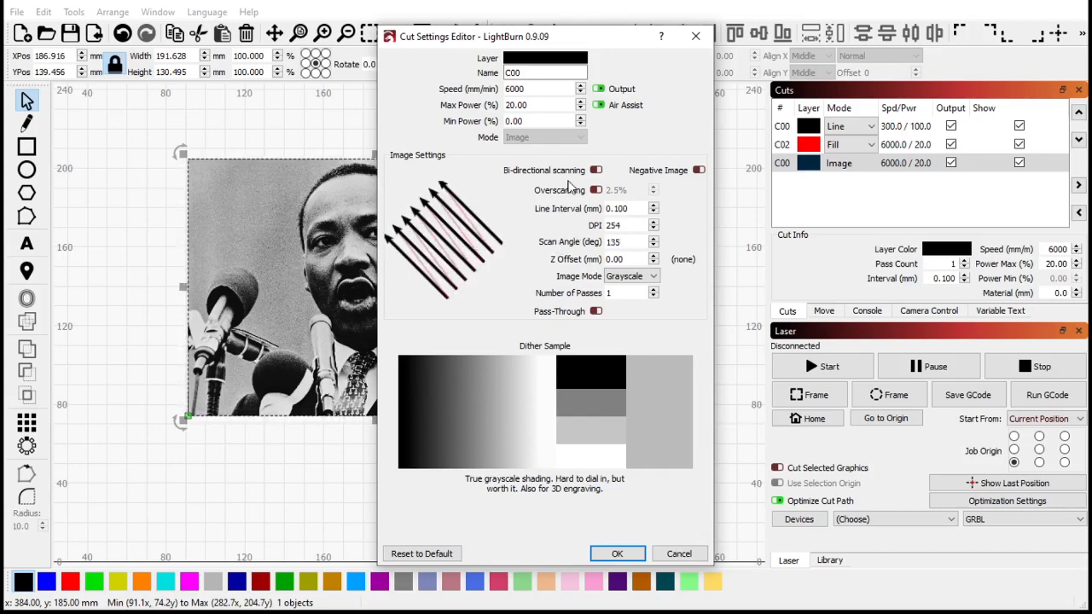
# - Enable bi-directional scanning and set the scan angle to 0 degrees
pyautogui.click(595, 171)
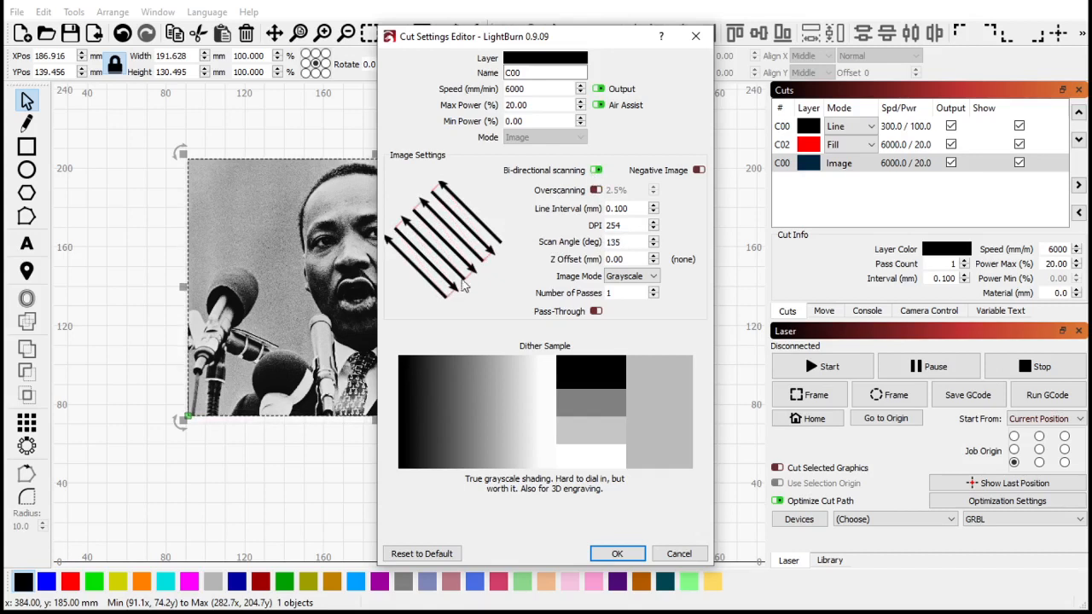
pyautogui.doubleClick(622, 241)
pyautogui.write('0')
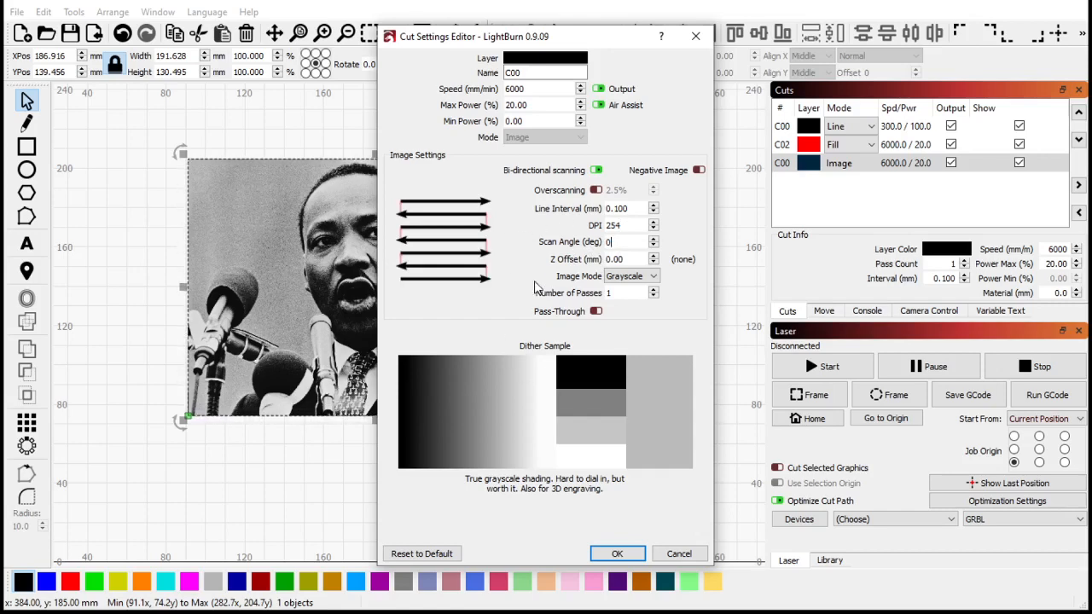
# - Toggle the Negative Image option on and off, then close the cut settings editor
pyautogui.moveTo(533, 41); pyautogui.dragTo(635, 32)
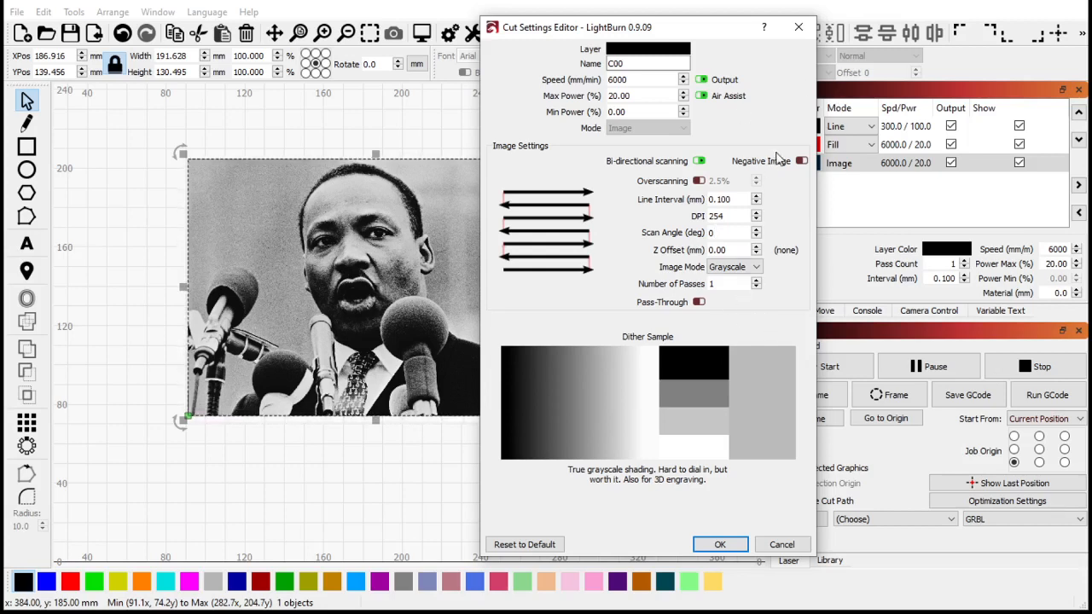
pyautogui.click(802, 161)
pyautogui.click(802, 161)
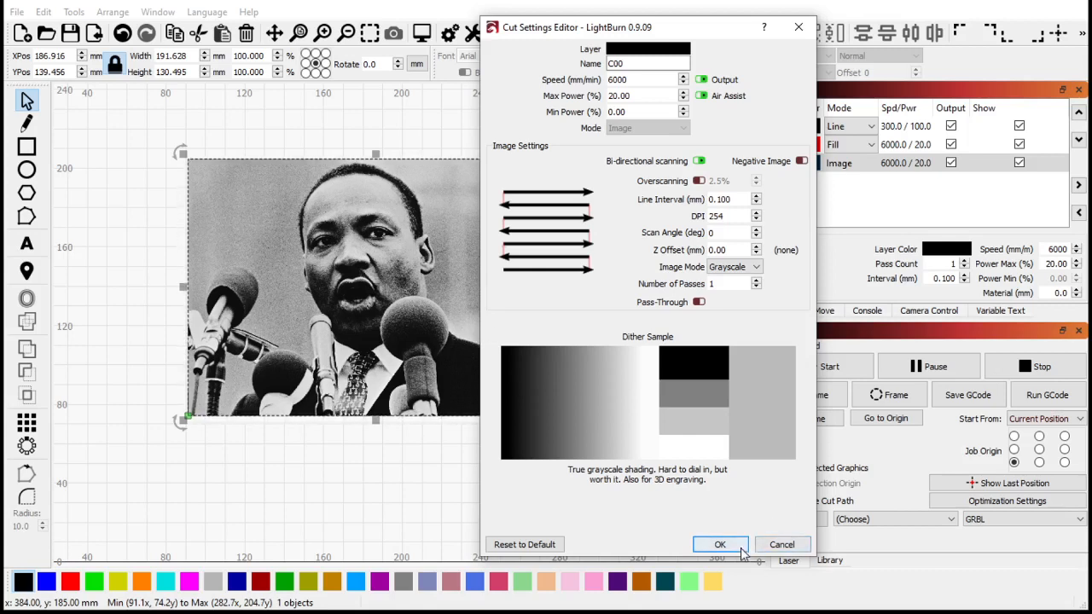
pyautogui.click(796, 546)
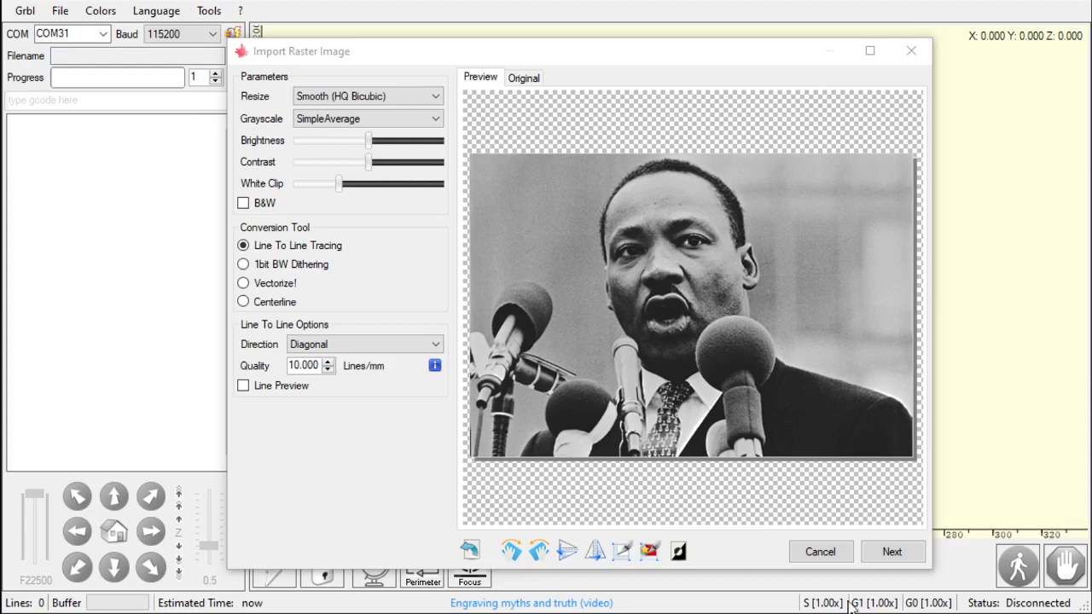
# - Cancel the photo import and open the Kirby image from the Laser pictures folder instead
pyautogui.click(829, 557)
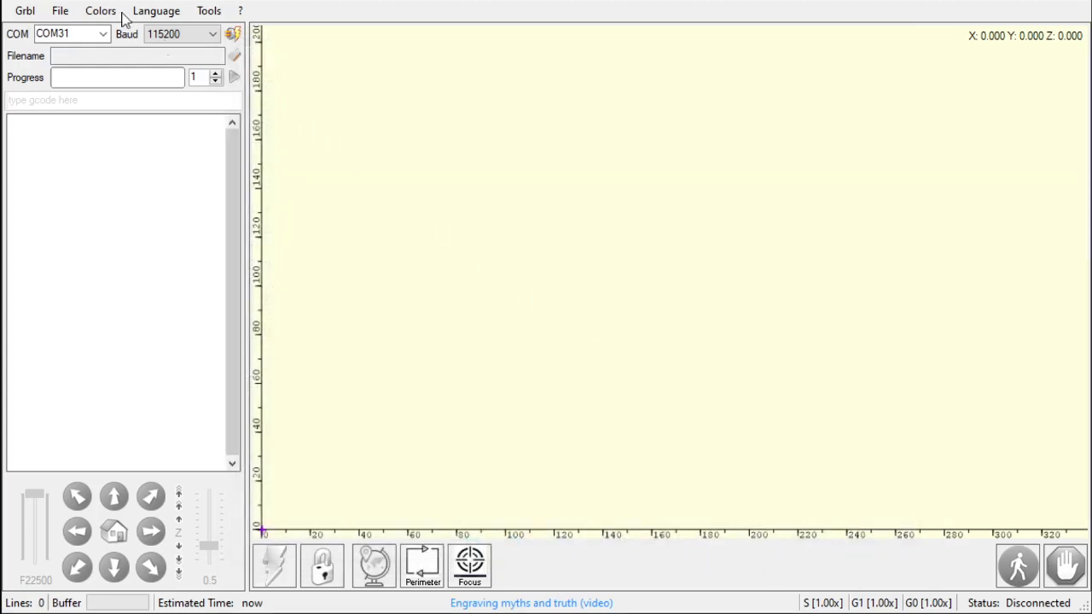
pyautogui.click(61, 10)
pyautogui.click(109, 38)
pyautogui.scroll(-6, 400, 376)
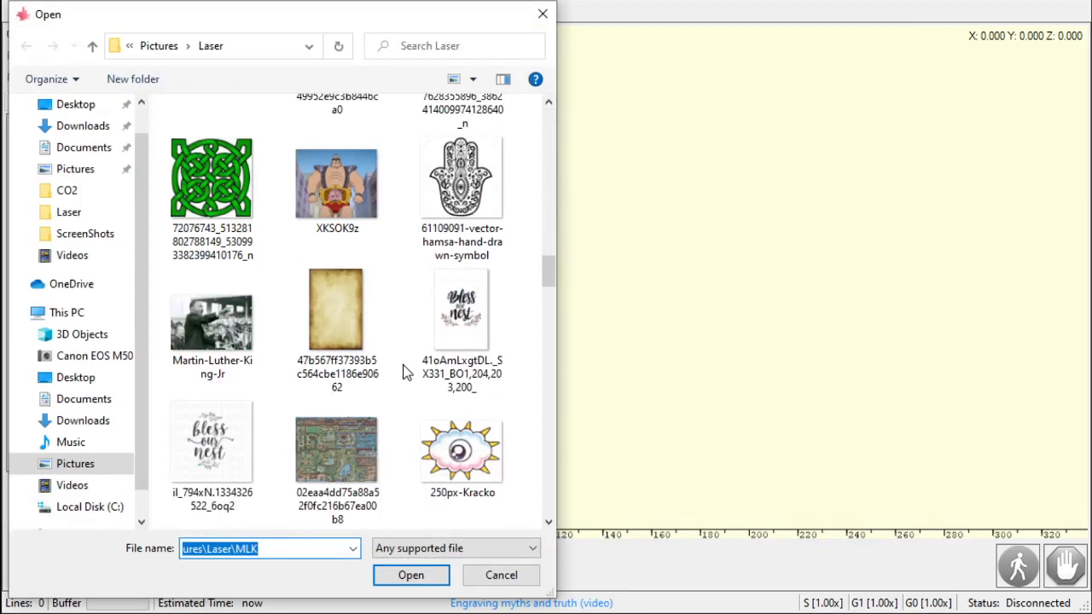
pyautogui.scroll(-10, 406, 373)
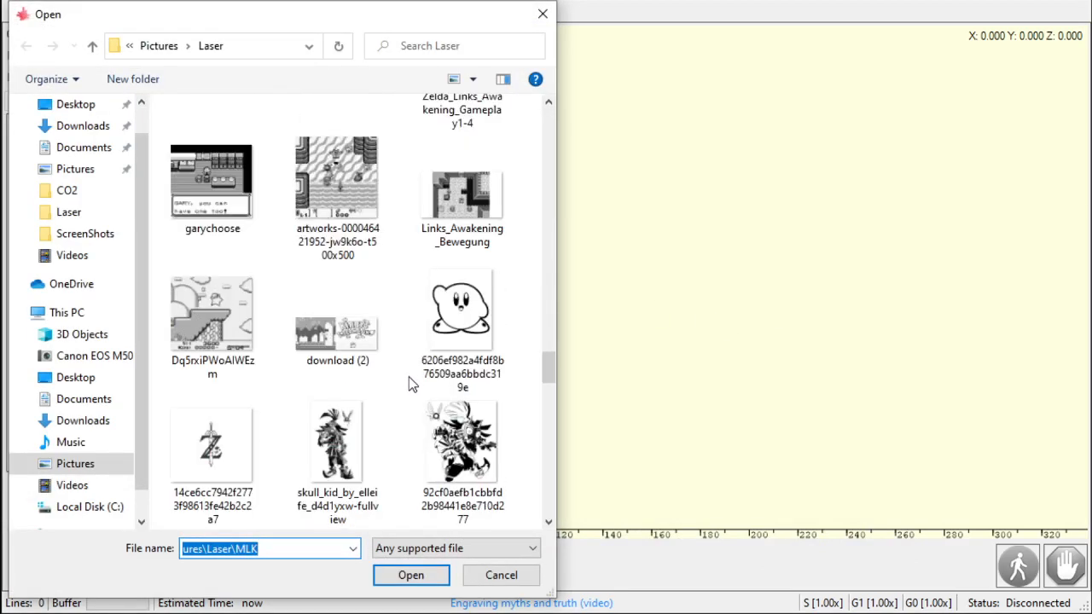
pyautogui.scroll(-3, 408, 376)
pyautogui.scroll(5, 409, 377)
pyautogui.scroll(-2, 426, 380)
pyautogui.click(475, 343)
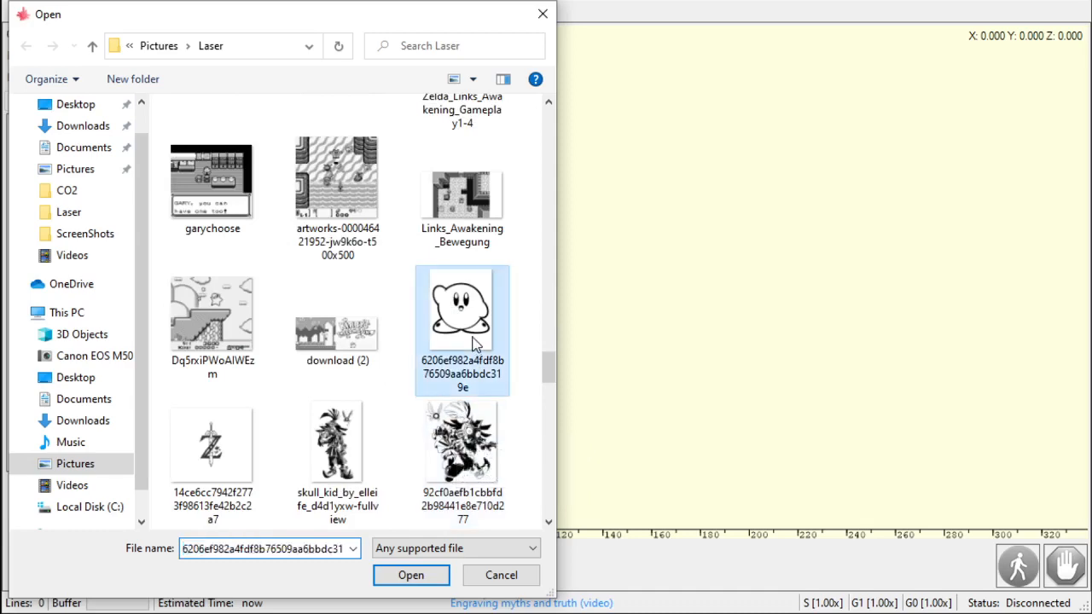
pyautogui.doubleClick(475, 343)
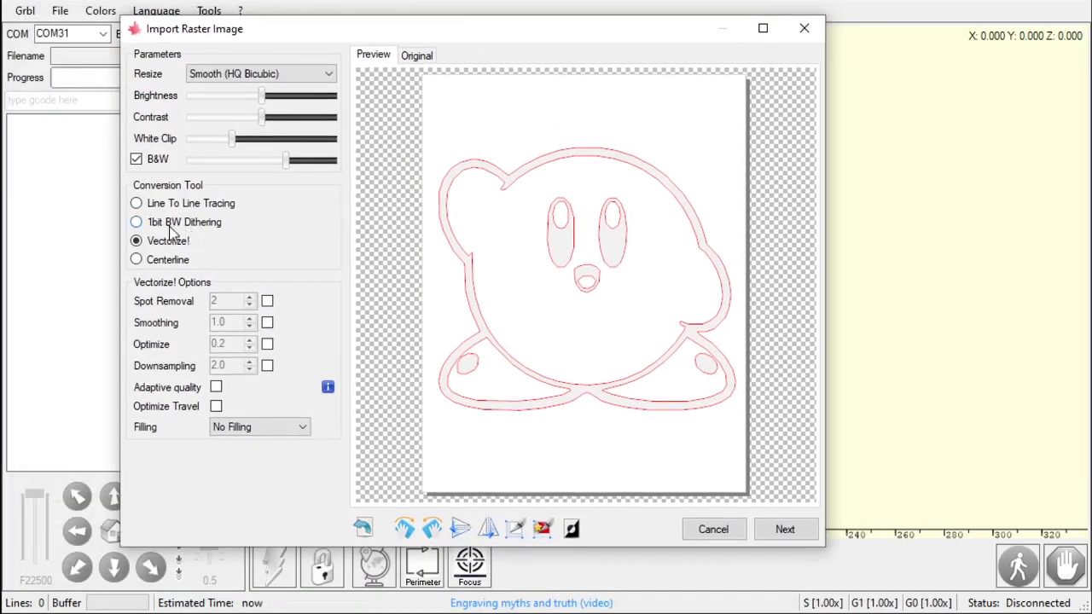
# - Compare the Line To Line Tracing, 1bit BW Dithering and Vectorize! conversion previews, including the dithering algorithm list, ending on Vectorize!
pyautogui.click(160, 210)
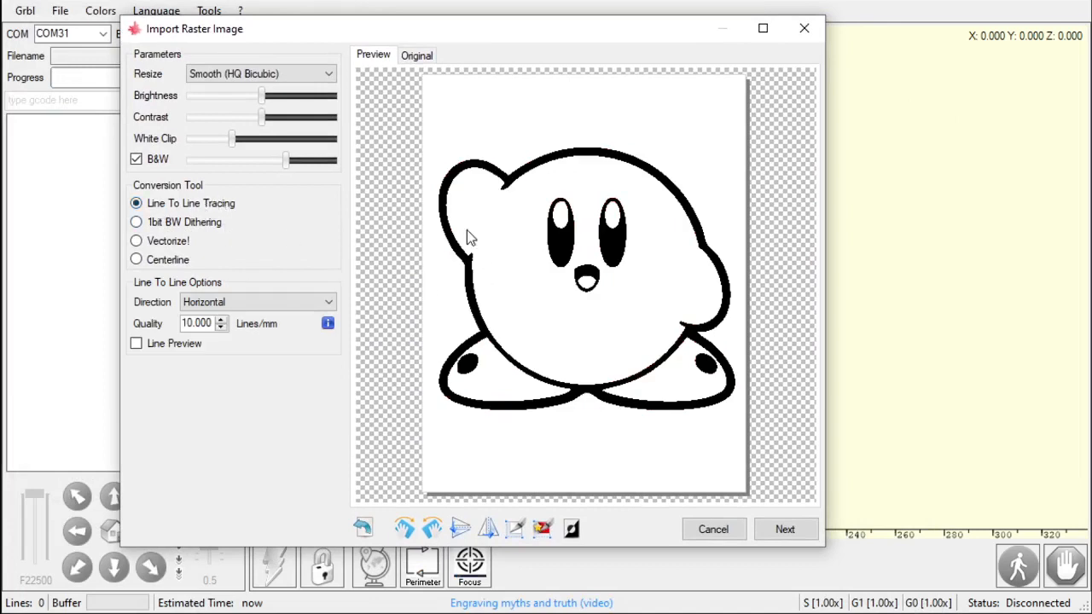
pyautogui.click(136, 223)
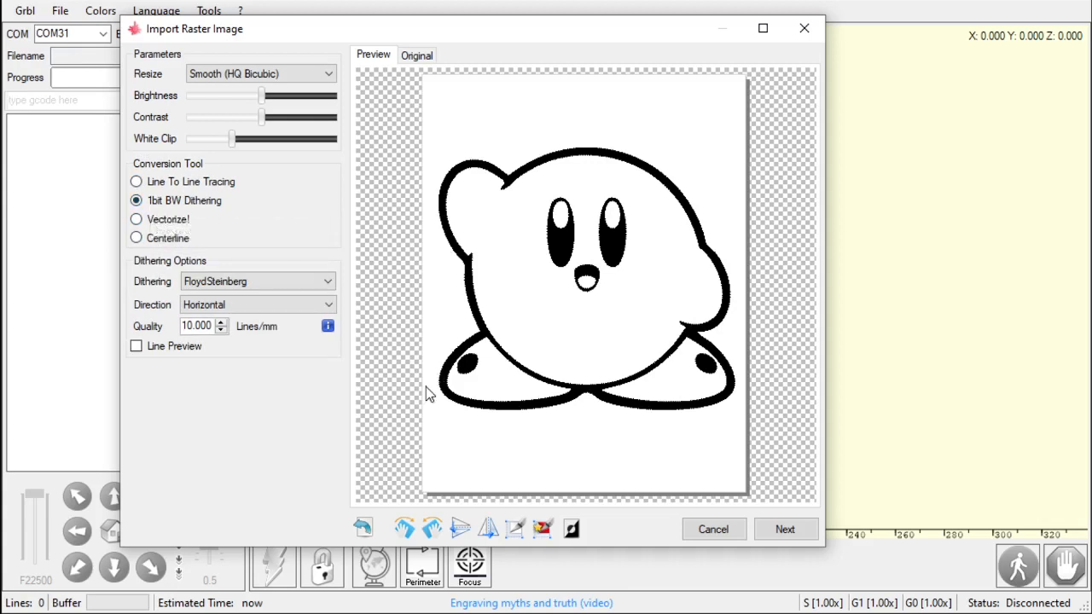
pyautogui.click(263, 284)
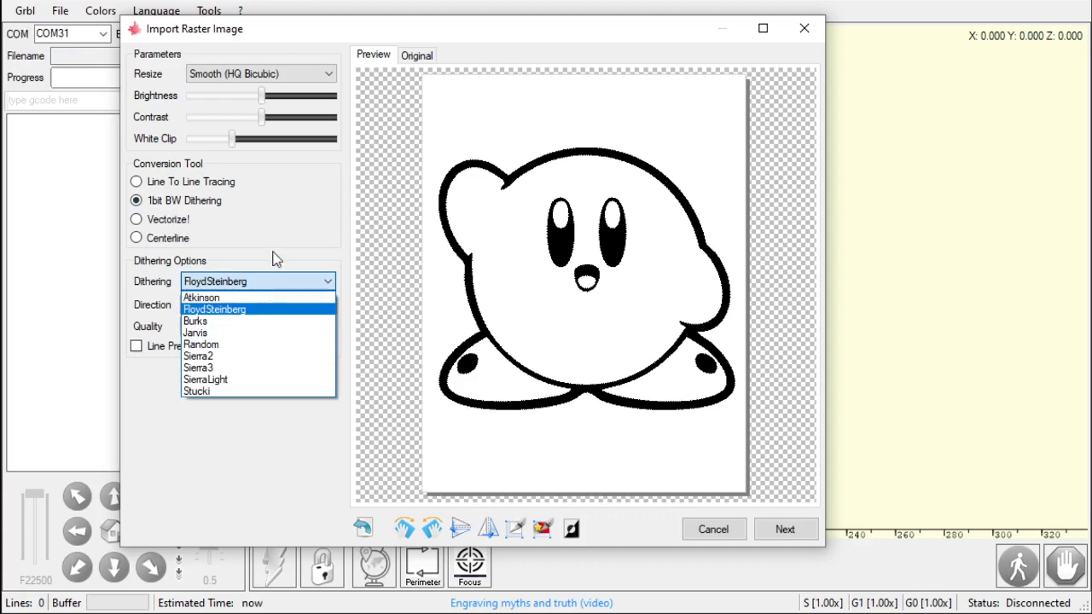
pyautogui.click(278, 218)
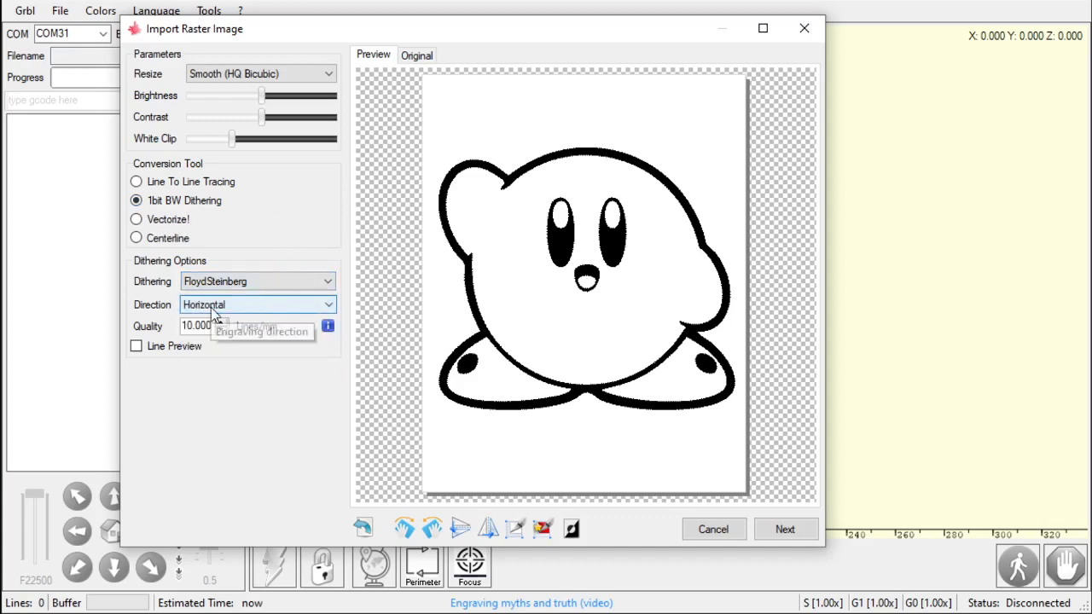
pyautogui.click(136, 219)
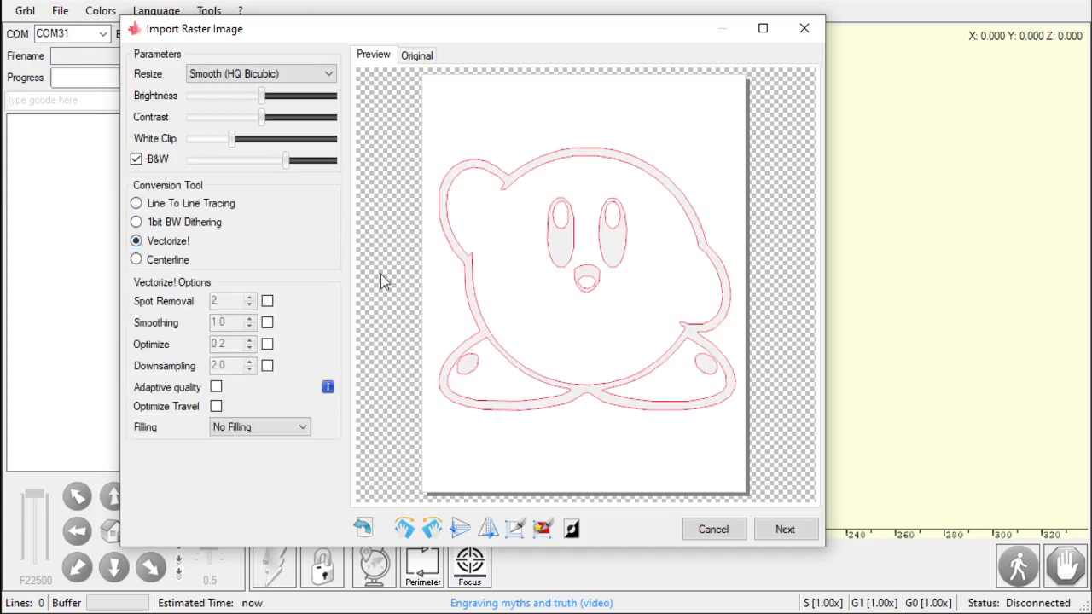
pyautogui.click(223, 204)
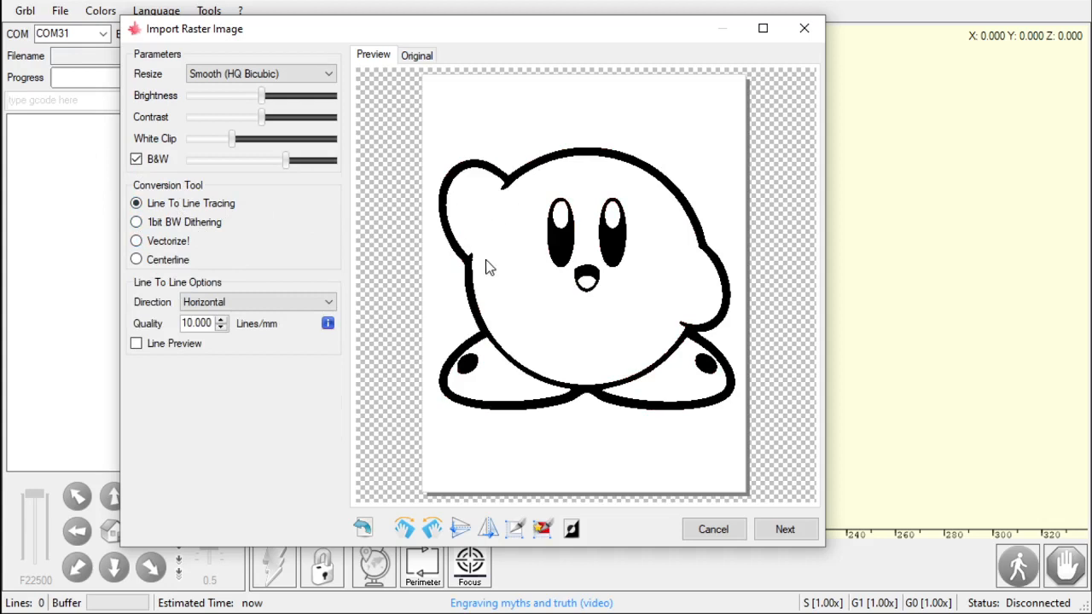
pyautogui.click(176, 223)
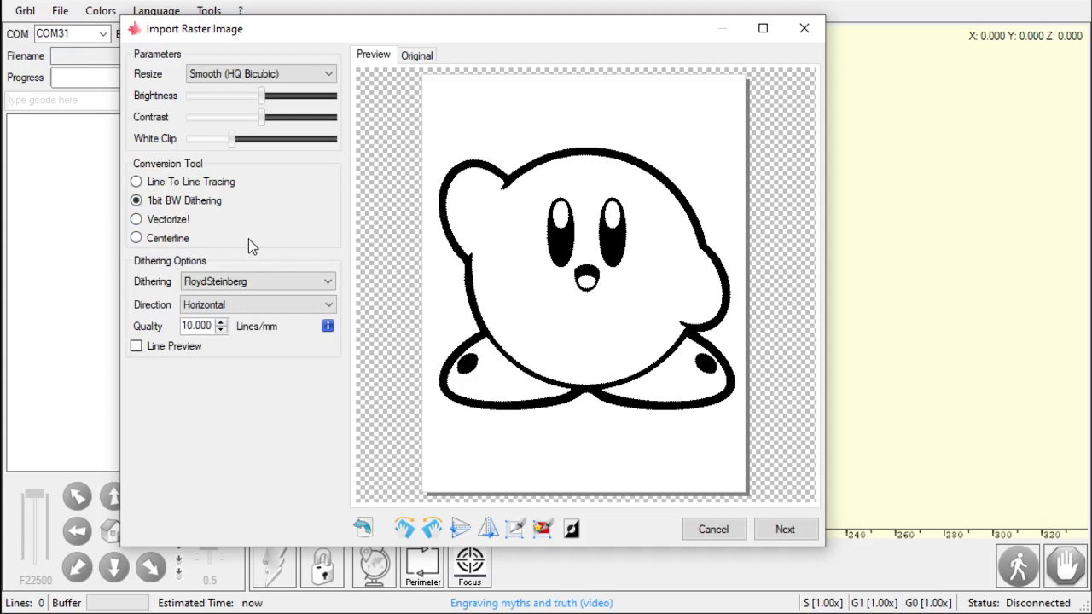
pyautogui.click(151, 217)
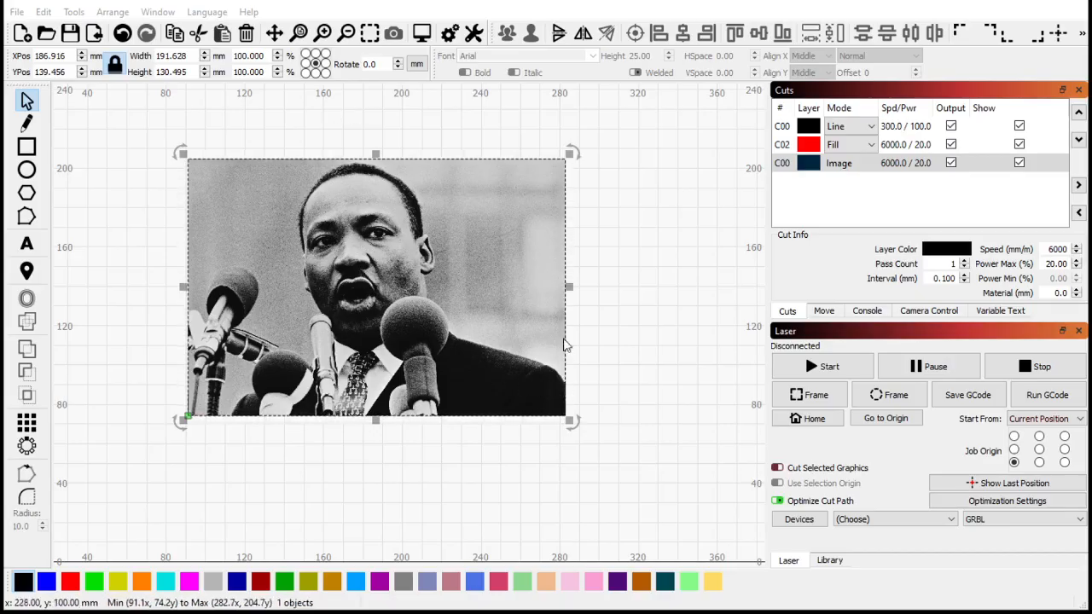
# - Open the image layer's cut settings, review the Image Mode options, and cancel the editor
pyautogui.doubleClick(896, 167)
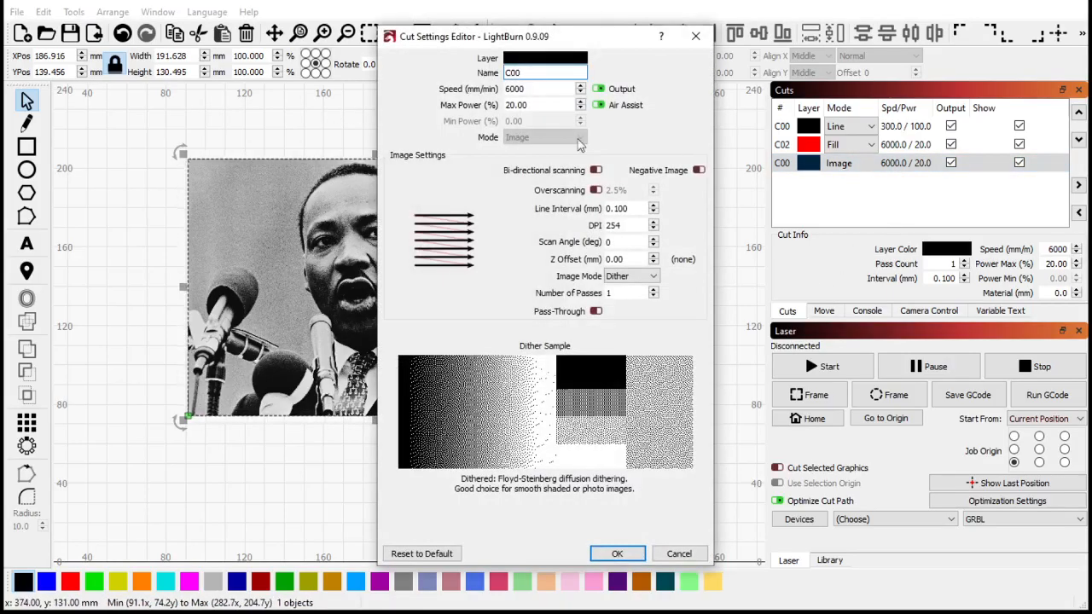
pyautogui.click(630, 277)
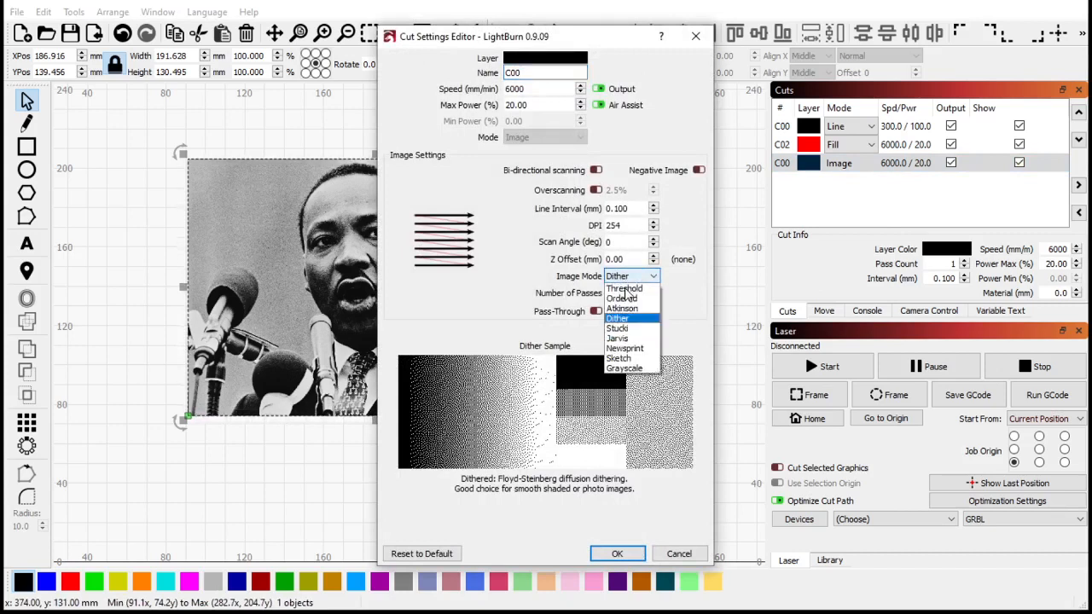
pyautogui.click(518, 304)
pyautogui.click(676, 555)
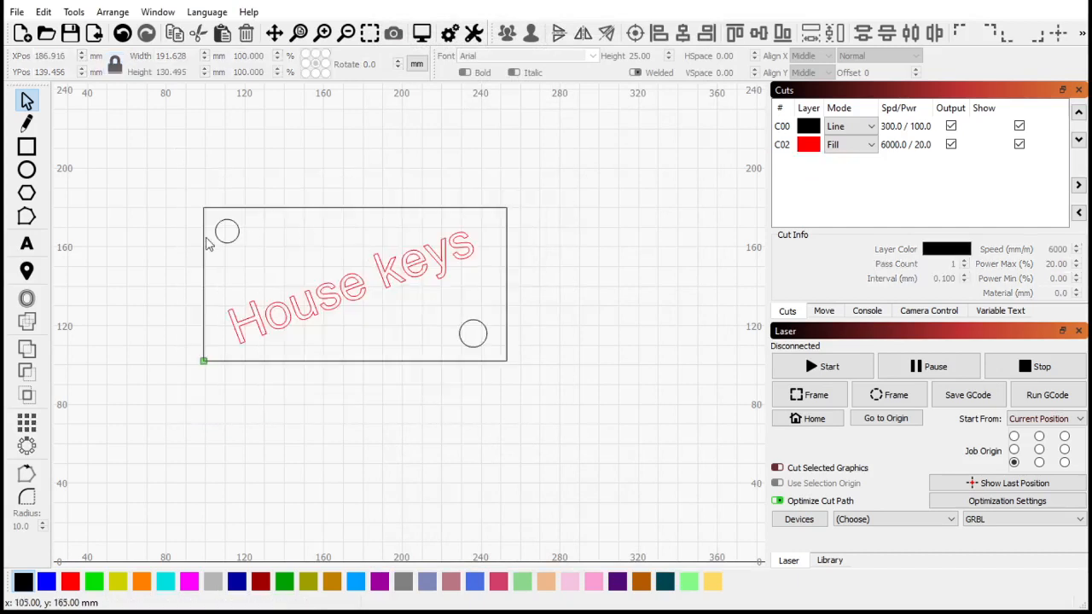
# - Delete all objects from the workspace and import the Kirby image
pyautogui.moveTo(162, 163); pyautogui.dragTo(641, 442)
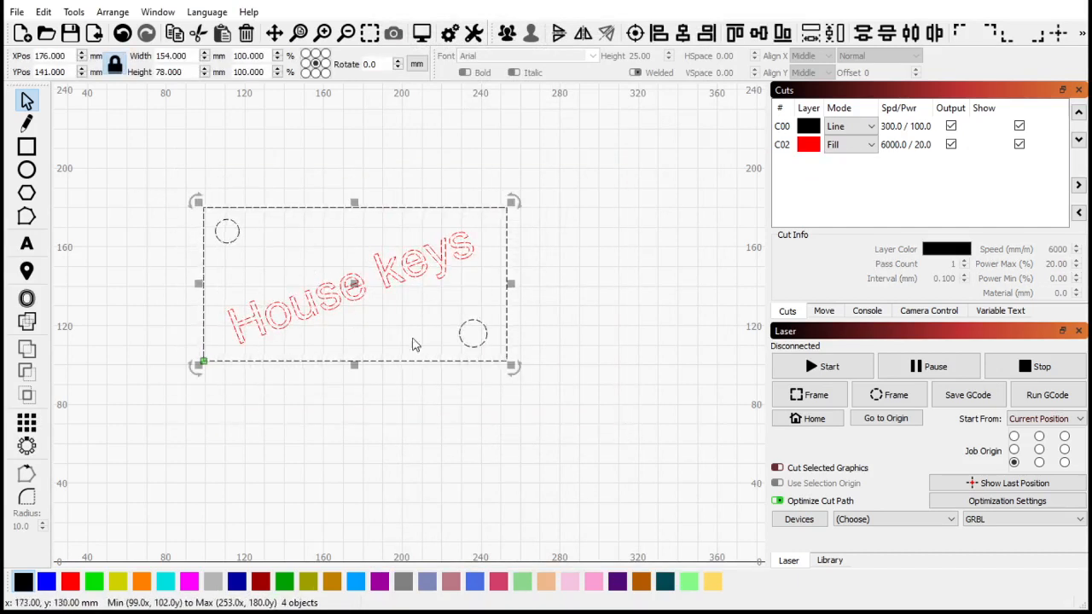
pyautogui.press('Delete')
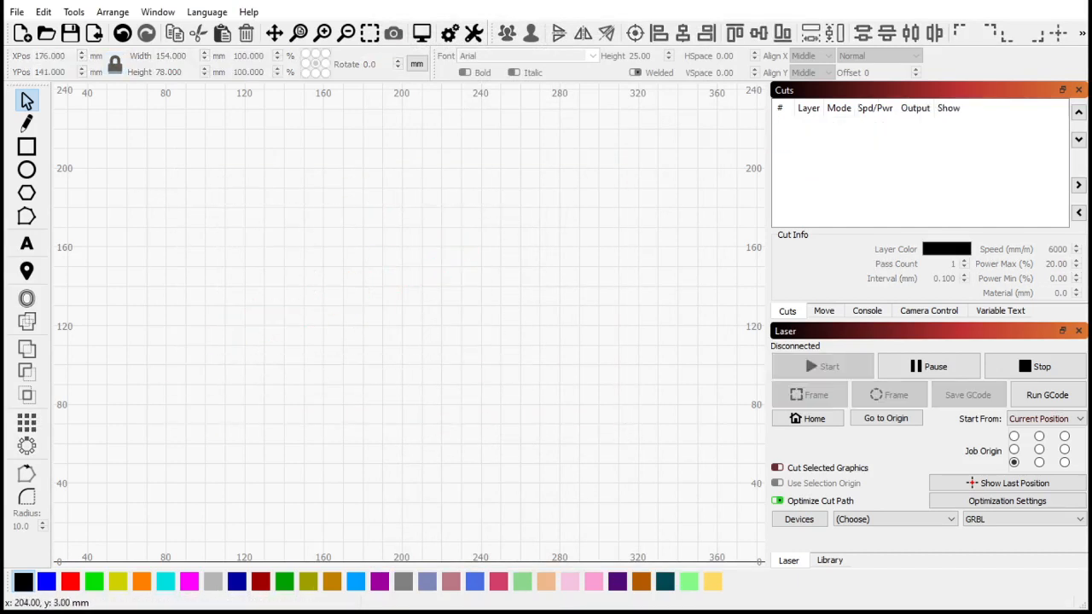
pyautogui.hotkey('ctrl', 'i')
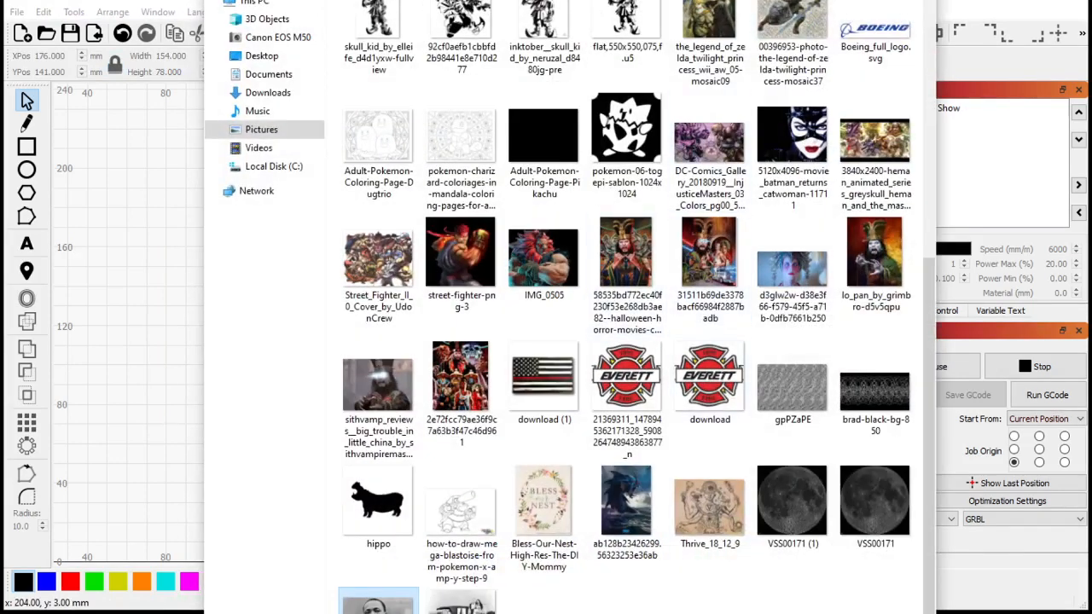
pyautogui.moveTo(649, 3); pyautogui.dragTo(448, 330)
pyautogui.click(162, 519)
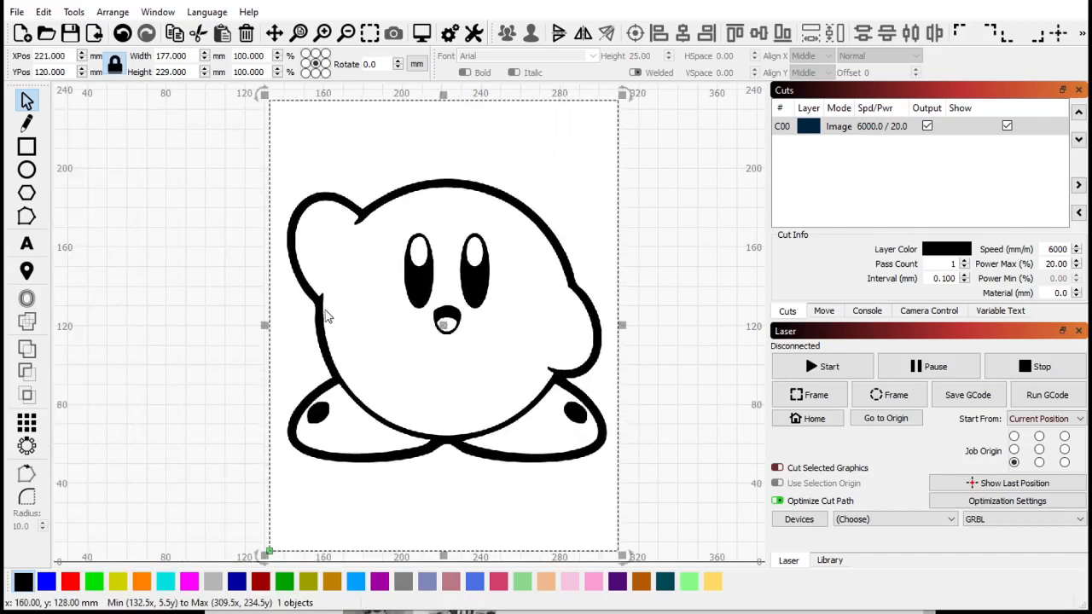
# - Trace the Kirby image with threshold 128, smoothness 1.000 and optimize 0.2
pyautogui.scroll(-1, 325, 316)
pyautogui.rightClick(428, 319)
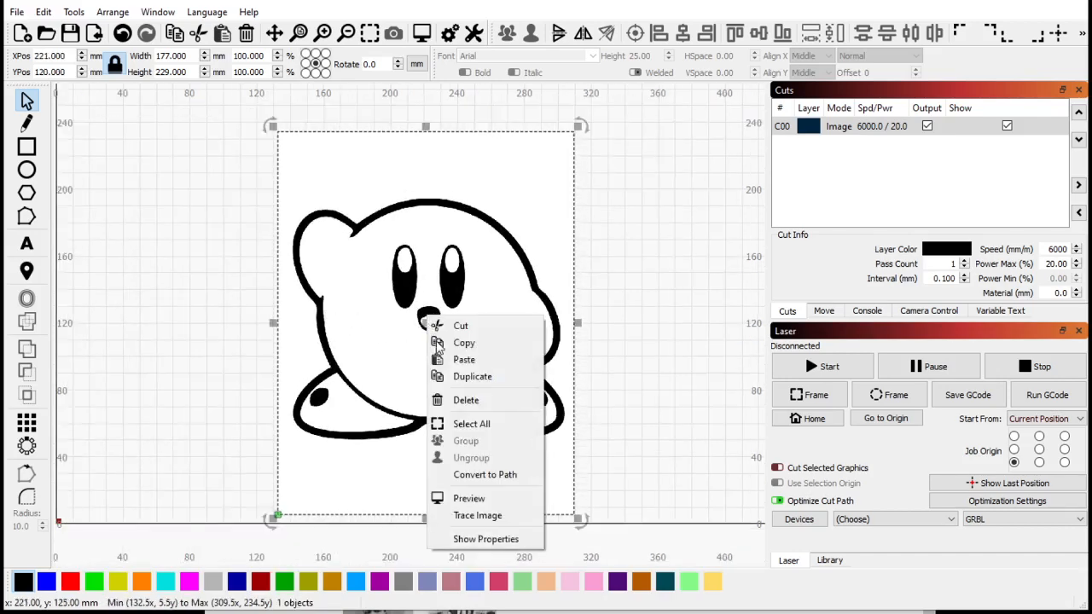
pyautogui.click(500, 522)
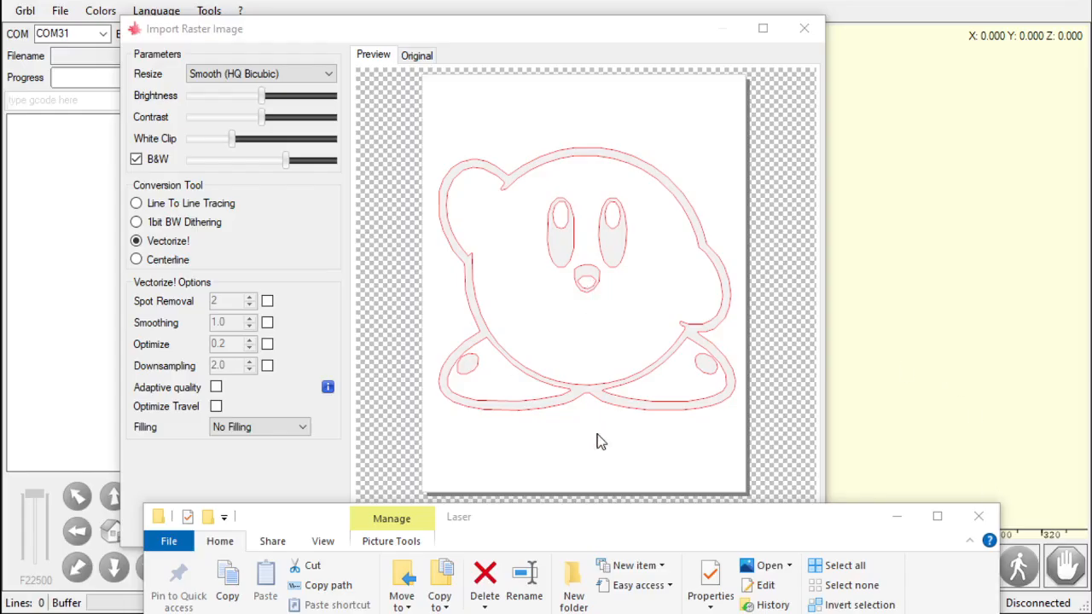
pyautogui.click(896, 516)
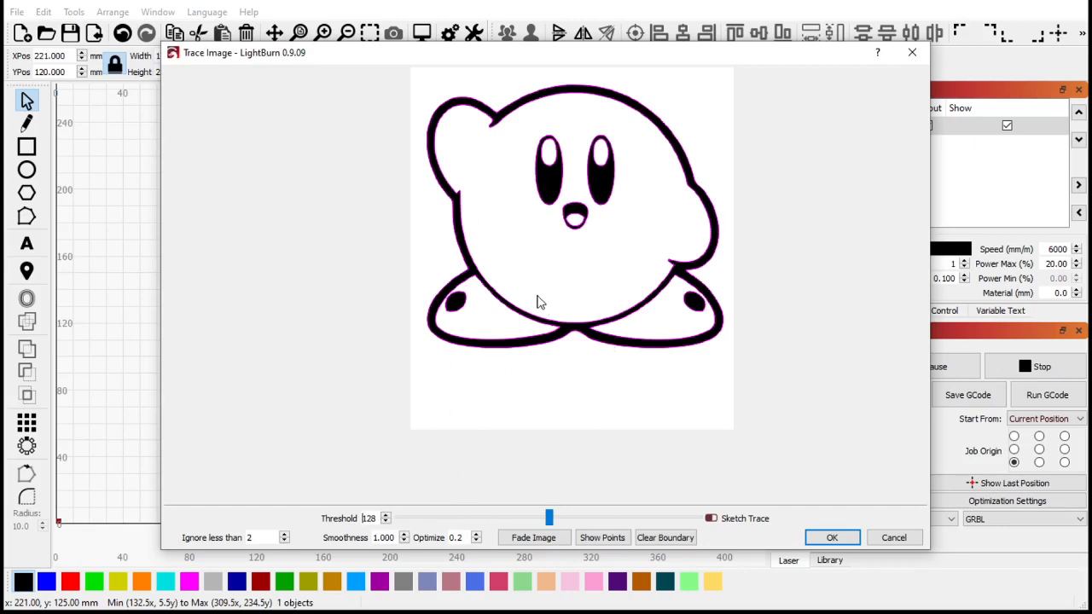
pyautogui.click(831, 538)
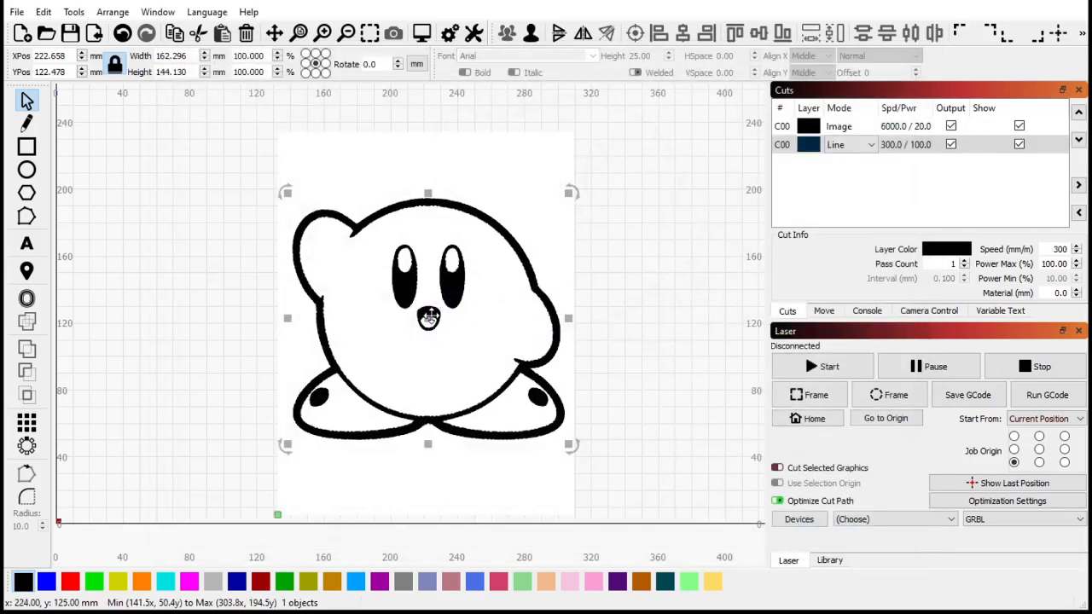
# - Delete the original Kirby bitmap and move the traced outline back to where the image was
pyautogui.moveTo(428, 319); pyautogui.dragTo(652, 289)
pyautogui.click(454, 334)
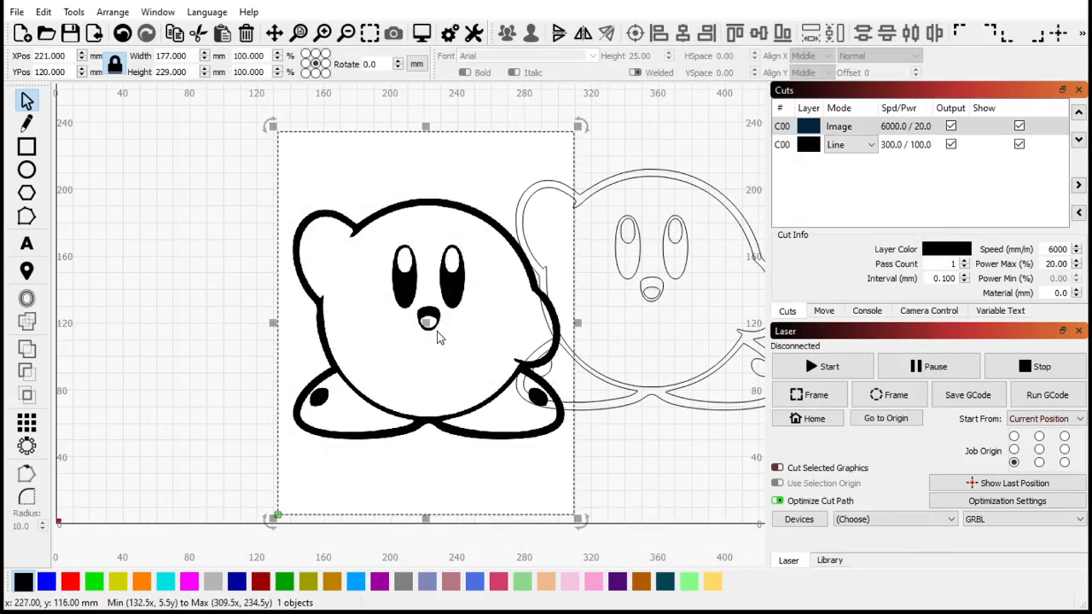
pyautogui.press('Delete')
pyautogui.click(550, 268)
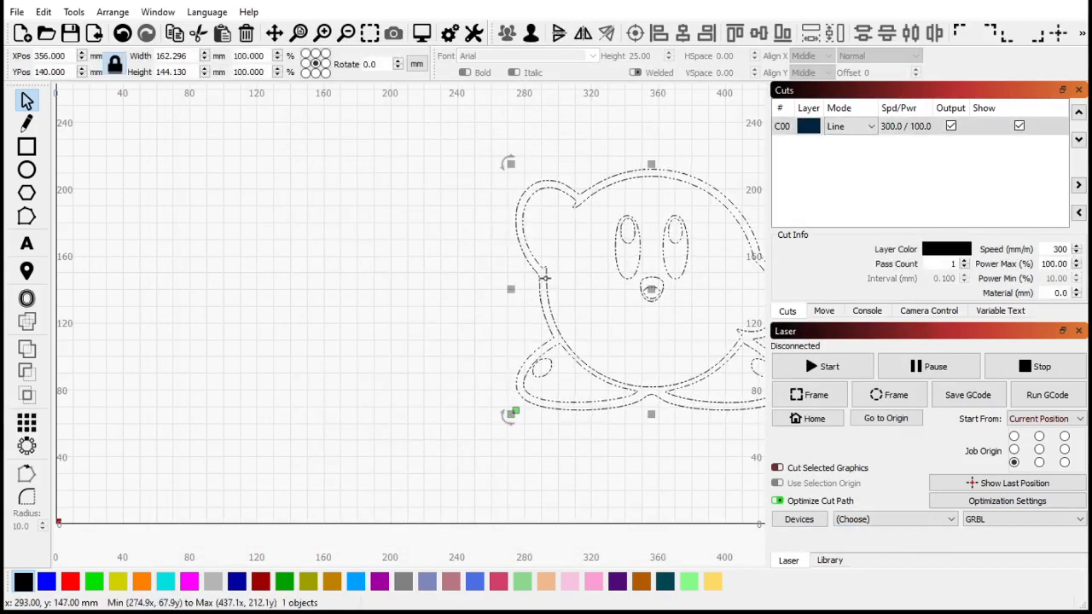
pyautogui.moveTo(651, 293); pyautogui.dragTo(402, 308)
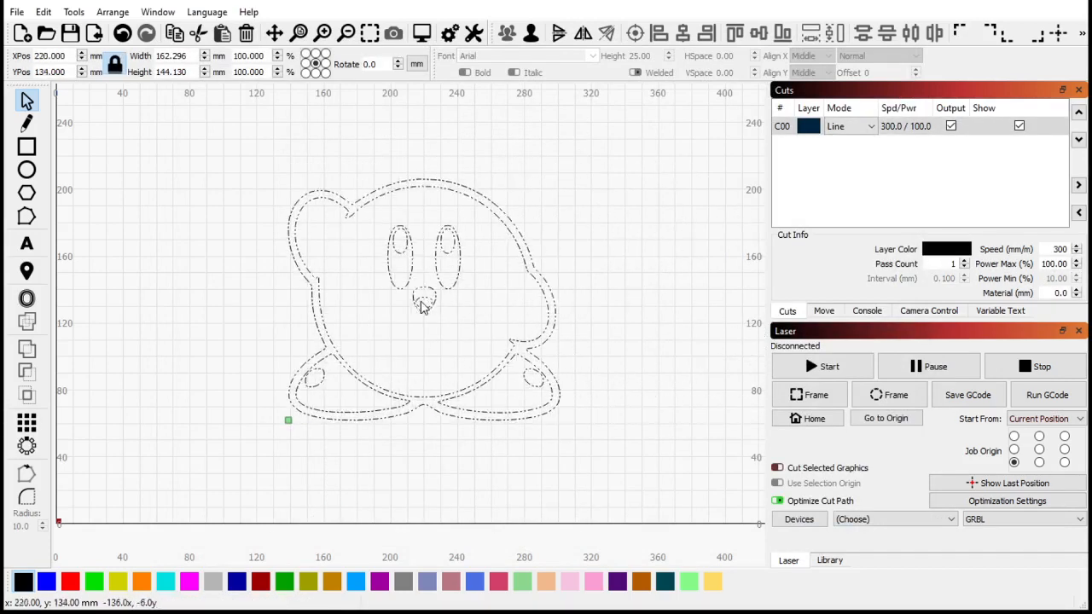
# - Switch to LaserGRBL and create the vectorized Kirby at 100.0 mm wide
pyautogui.click(585, 274)
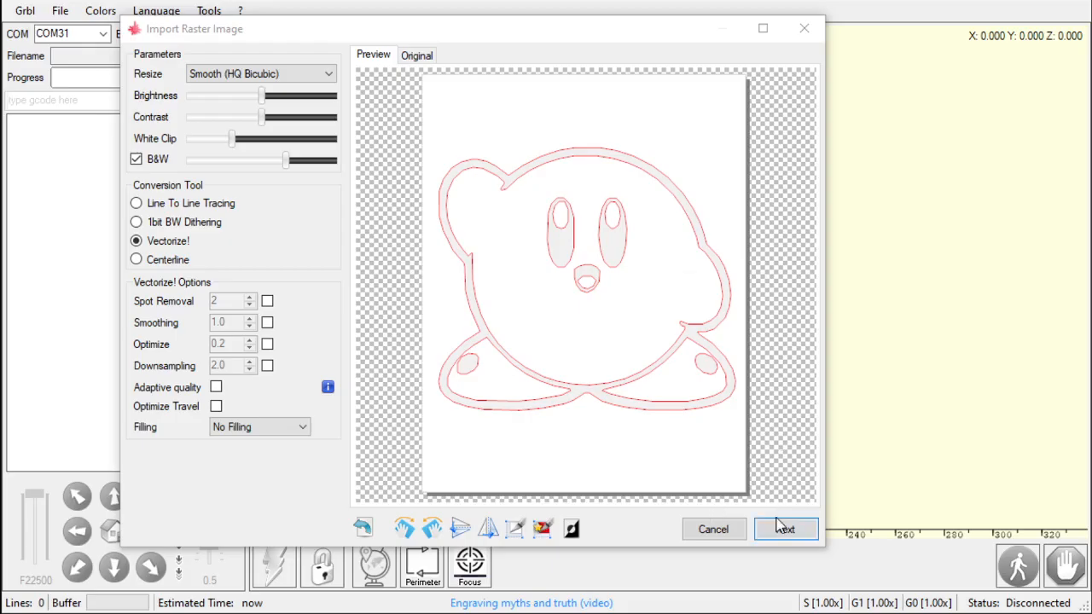
pyautogui.click(781, 528)
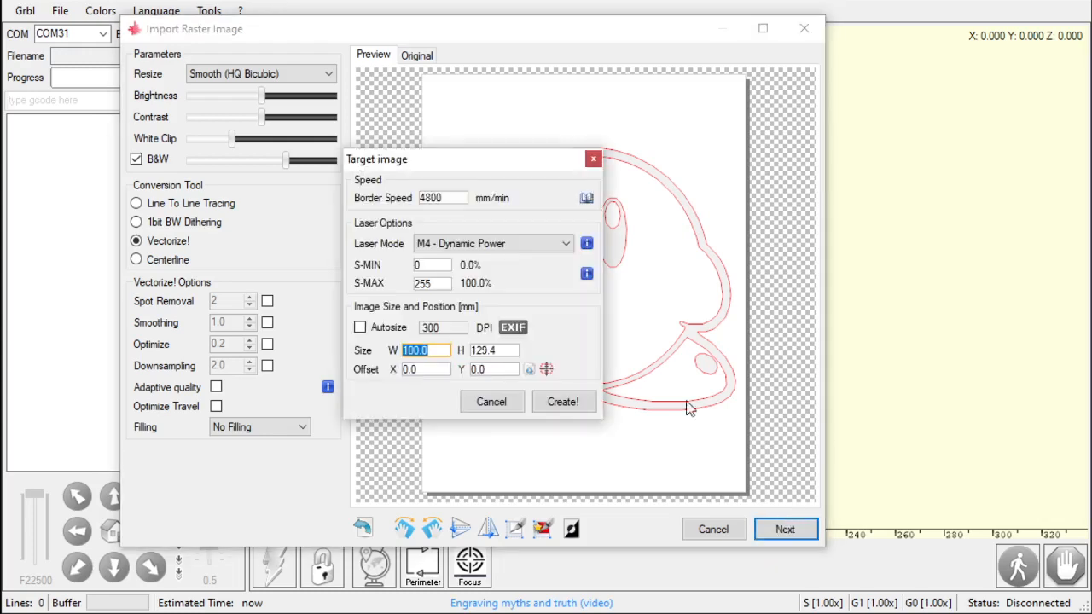
pyautogui.click(580, 402)
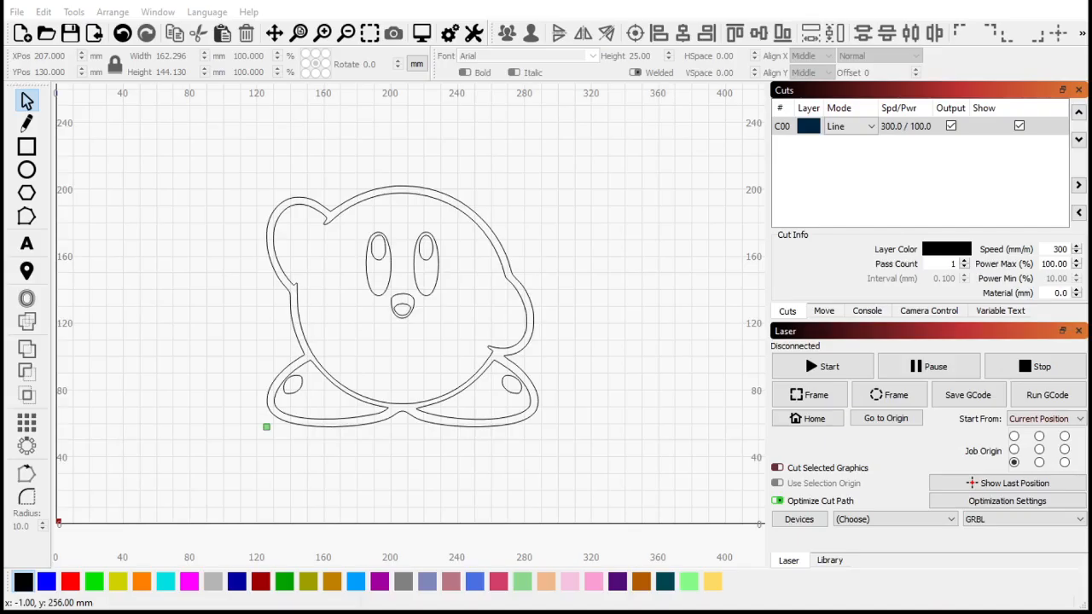
# - Ungroup the traced Kirby outline into separate shapes
pyautogui.scroll(2, 480, 264)
pyautogui.click(496, 251)
pyautogui.scroll(-1, 505, 231)
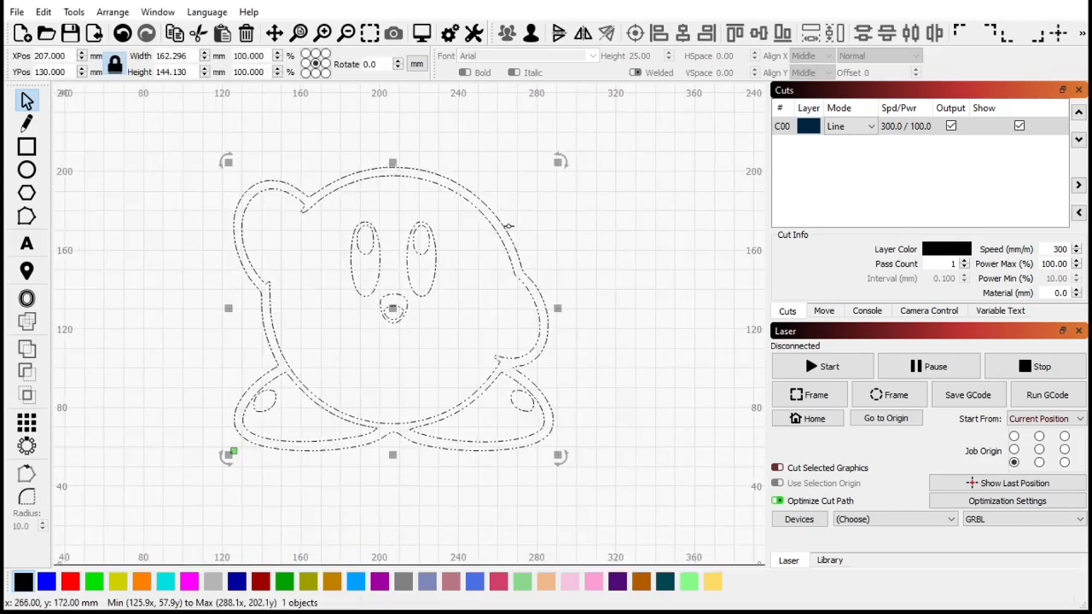
pyautogui.click(530, 38)
pyautogui.click(523, 190)
# - Move all Kirby shapes to the blue layer, then put the outer outline back on the black layer
pyautogui.moveTo(126, 112); pyautogui.dragTo(642, 546)
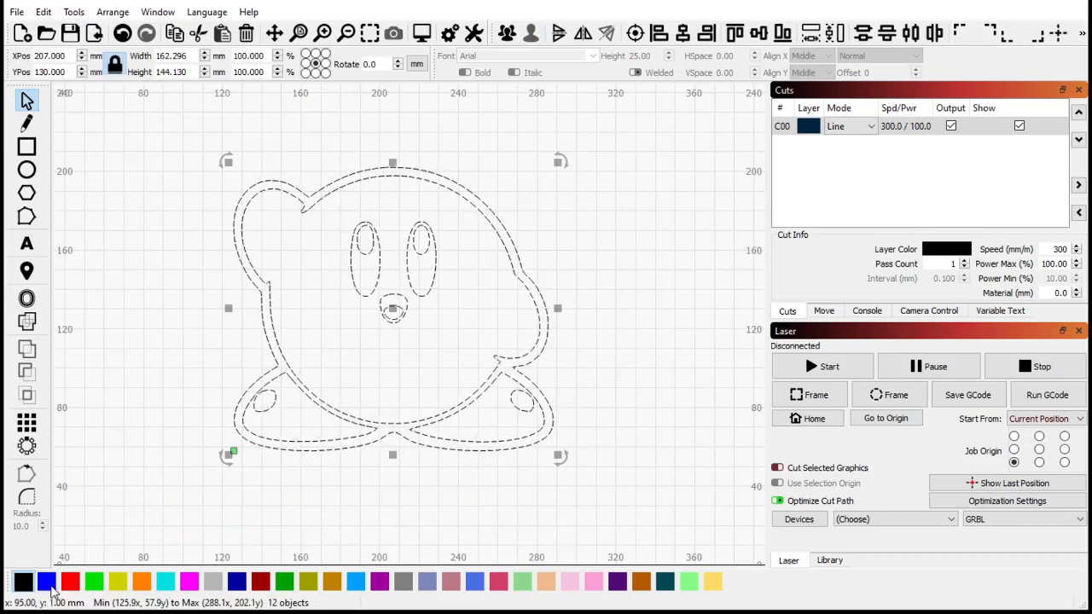
pyautogui.click(47, 582)
pyautogui.click(165, 212)
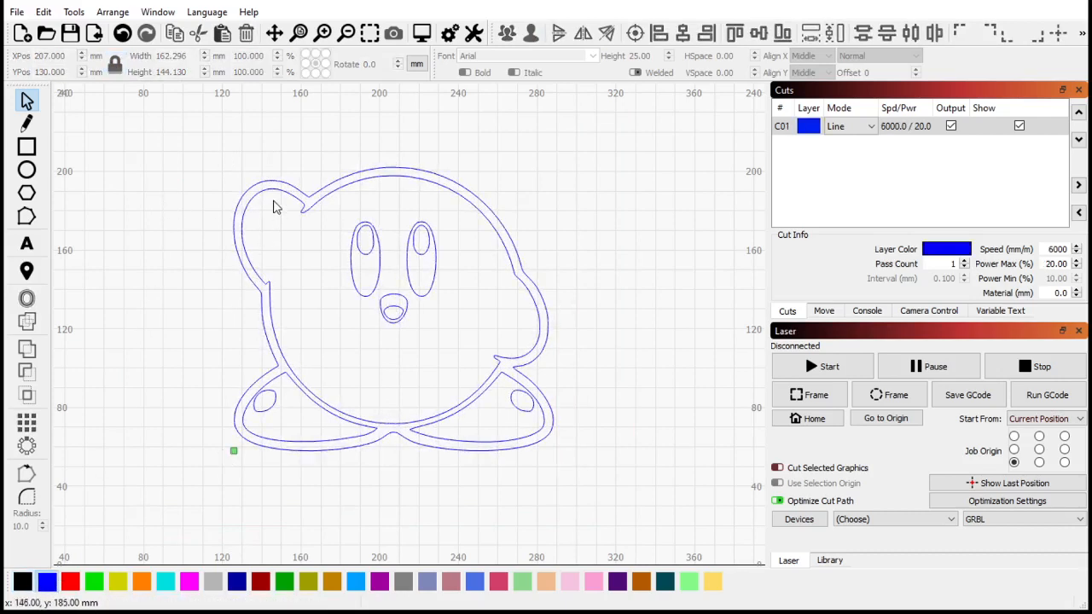
pyautogui.click(239, 250)
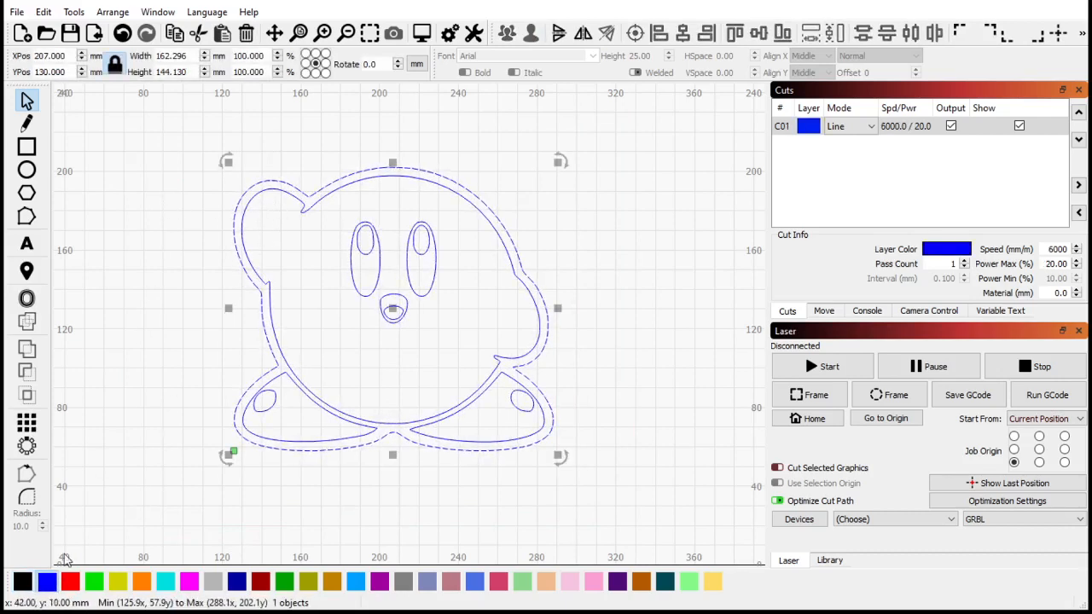
pyautogui.click(23, 582)
pyautogui.click(213, 357)
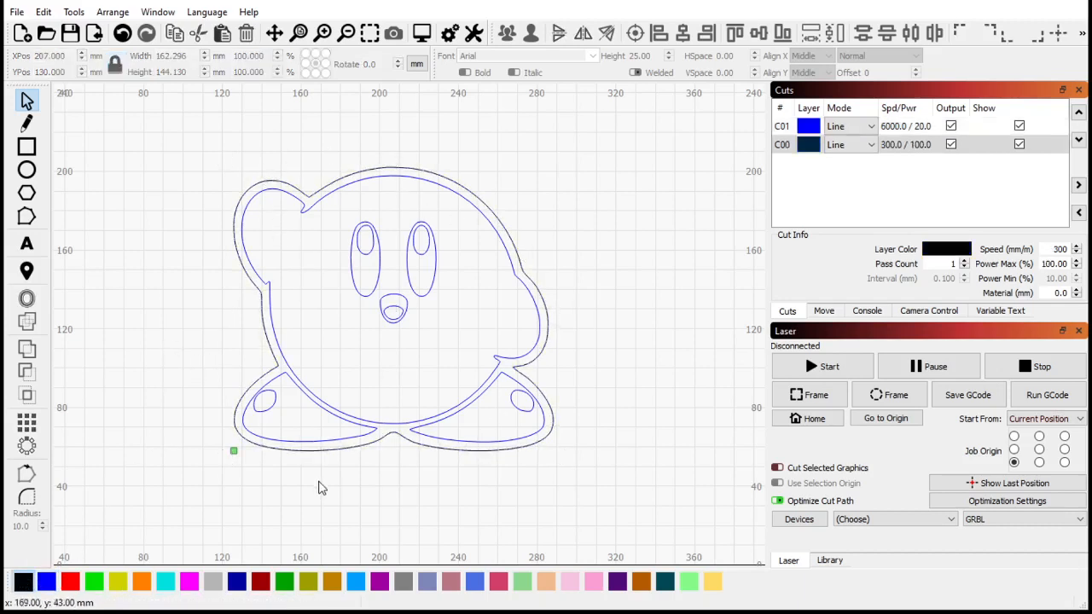
pyautogui.scroll(-1, 319, 233)
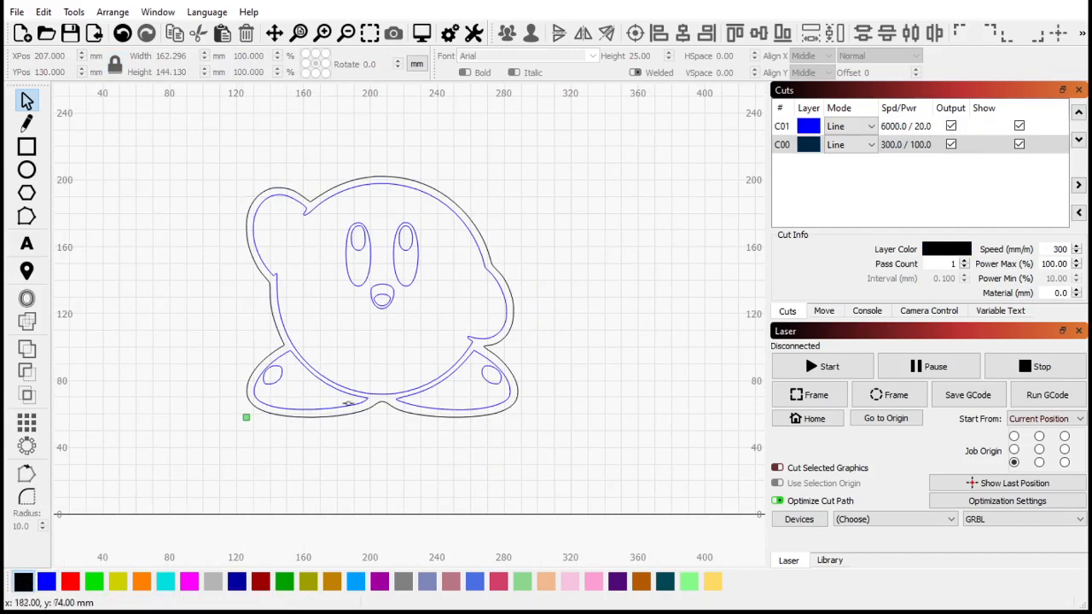
pyautogui.scroll(-2, 305, 230)
pyautogui.scroll(2, 330, 347)
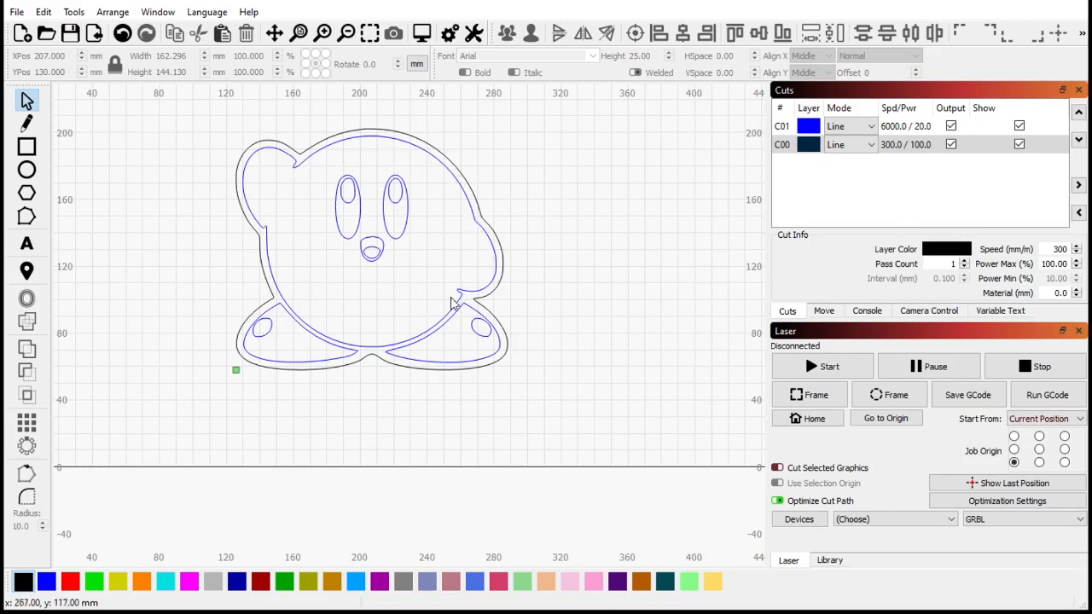
pyautogui.scroll(-1, 302, 413)
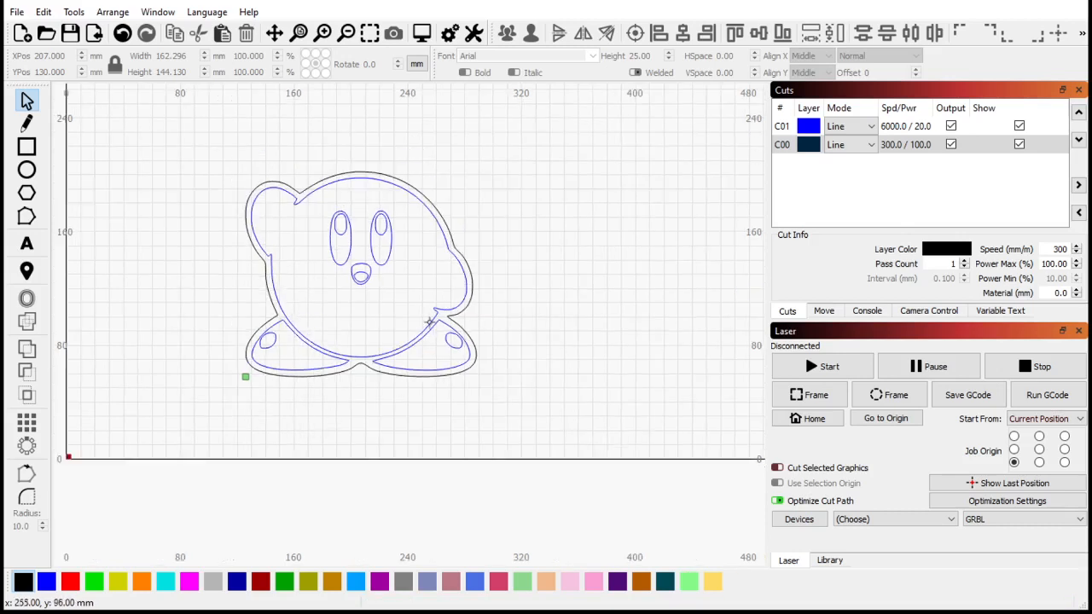
pyautogui.scroll(2, 430, 322)
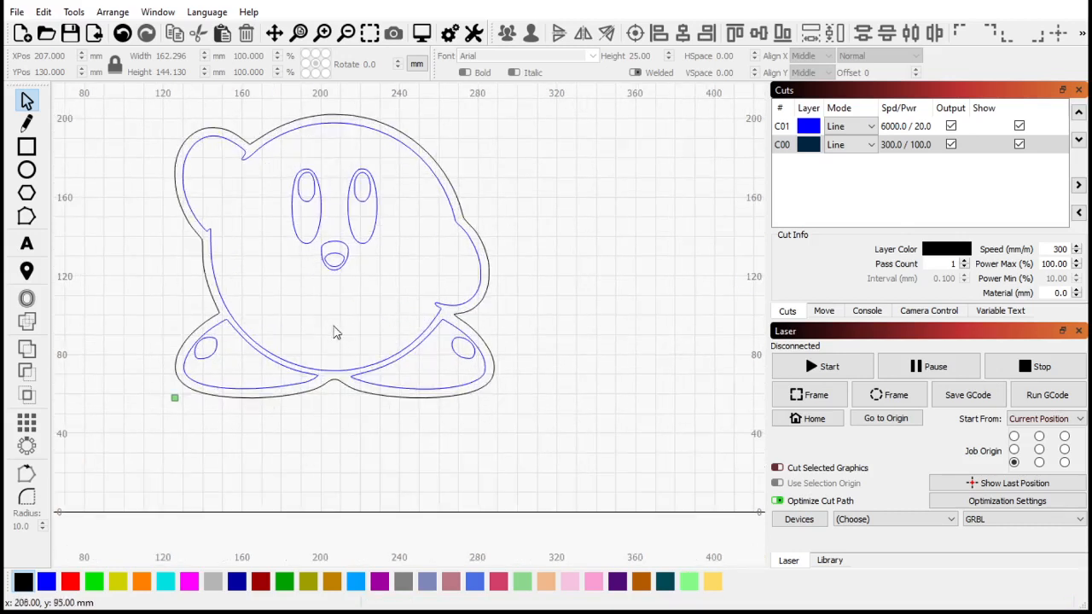
pyautogui.scroll(-1, 336, 332)
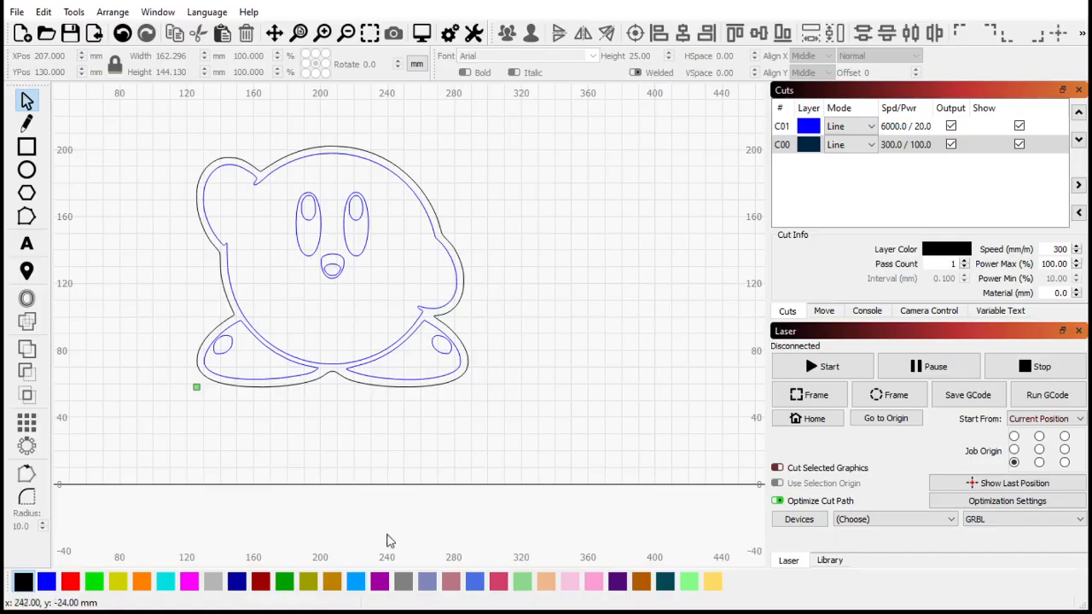
# - Draw a rectangle about 194 × 266 mm overlapping the lower half of the Kirby outline
pyautogui.scroll(-4, 299, 221)
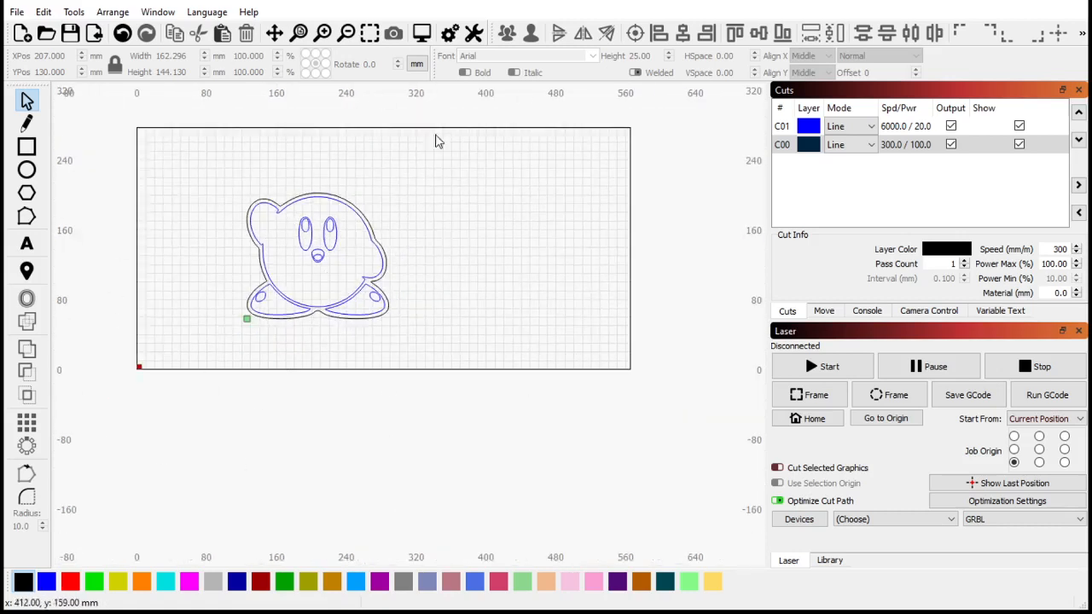
pyautogui.click(27, 149)
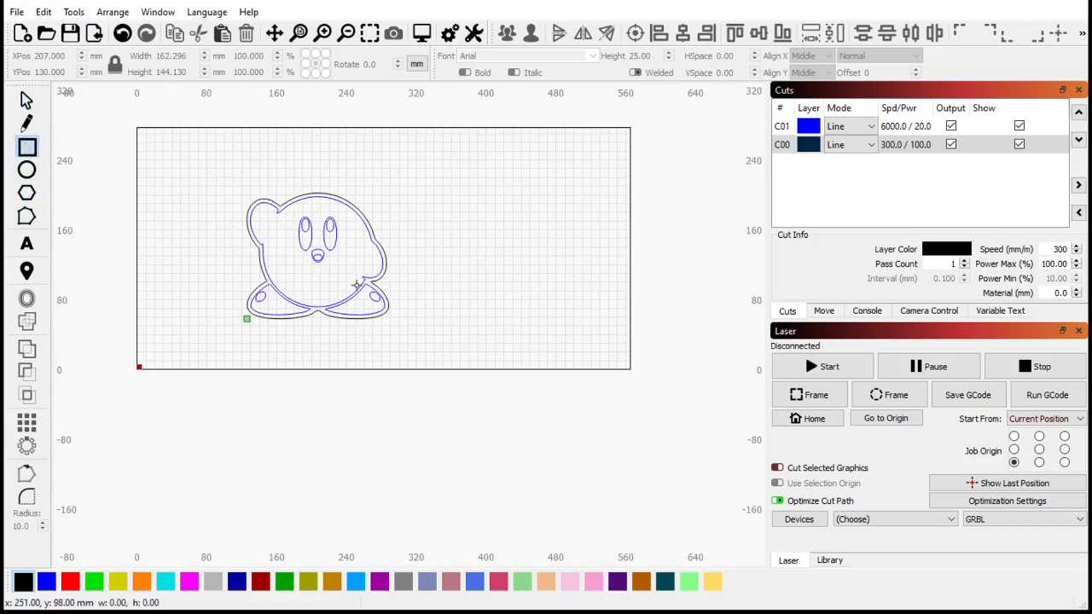
pyautogui.scroll(1, 299, 350)
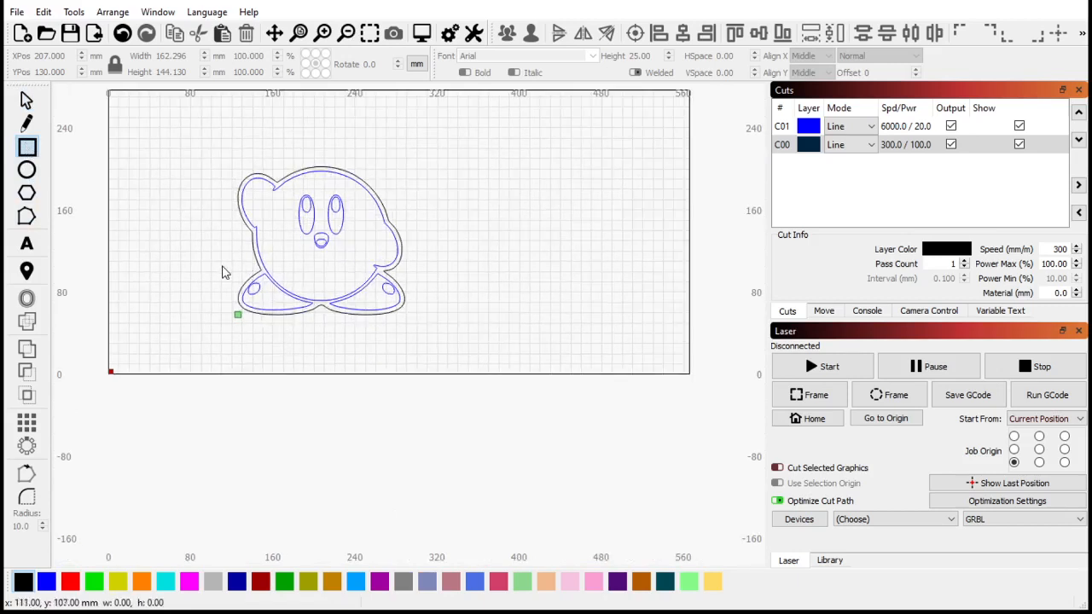
pyautogui.moveTo(224, 268); pyautogui.dragTo(424, 551)
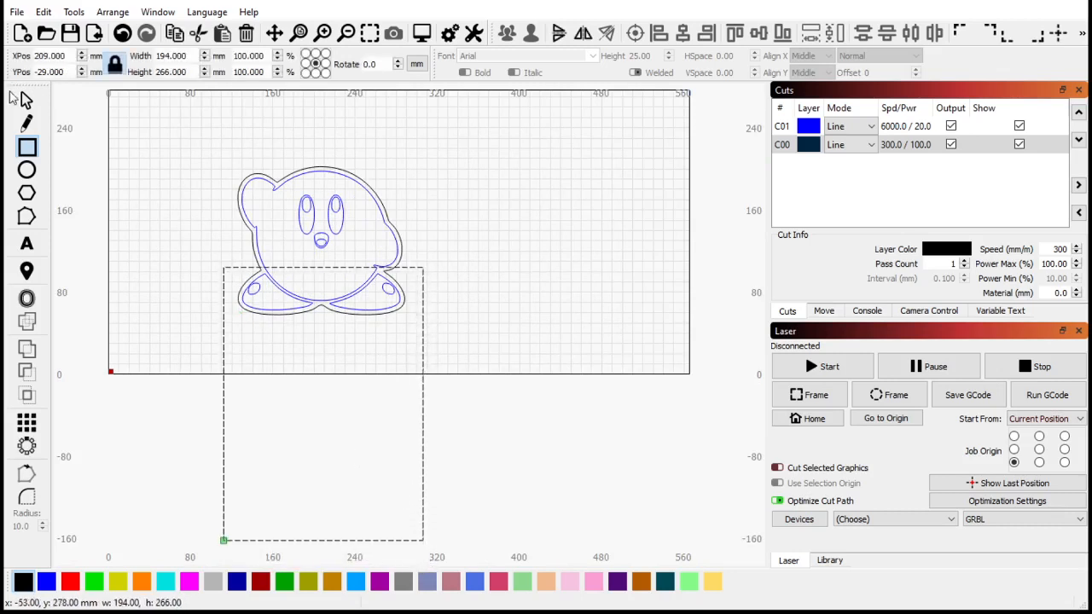
# - Select the rectangle together with the Kirby shapes and weld them into one outline
pyautogui.click(27, 101)
pyautogui.moveTo(490, 405); pyautogui.dragTo(198, 271)
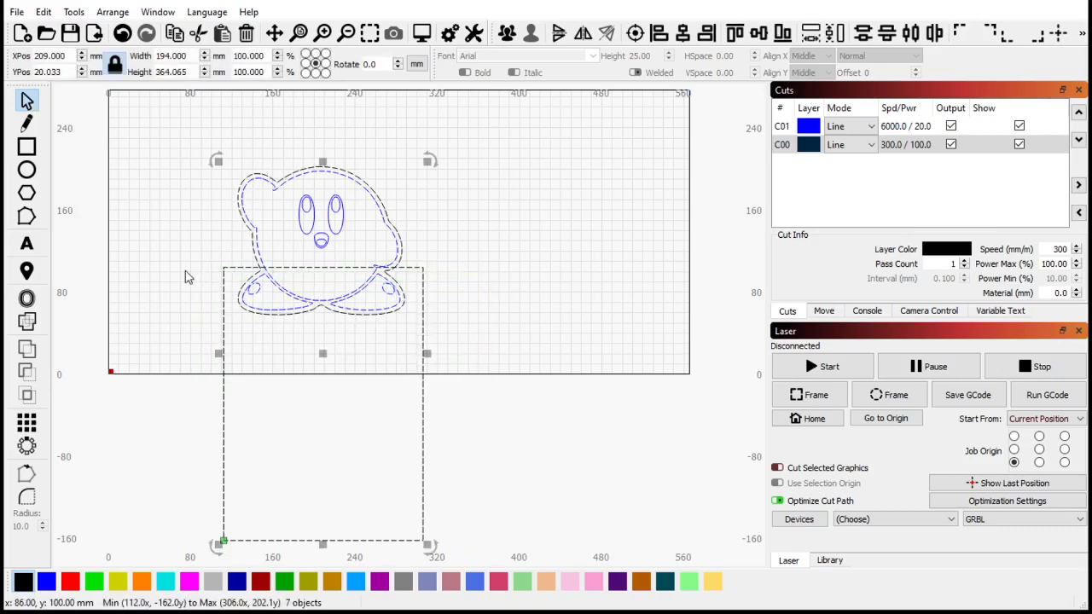
pyautogui.click(26, 321)
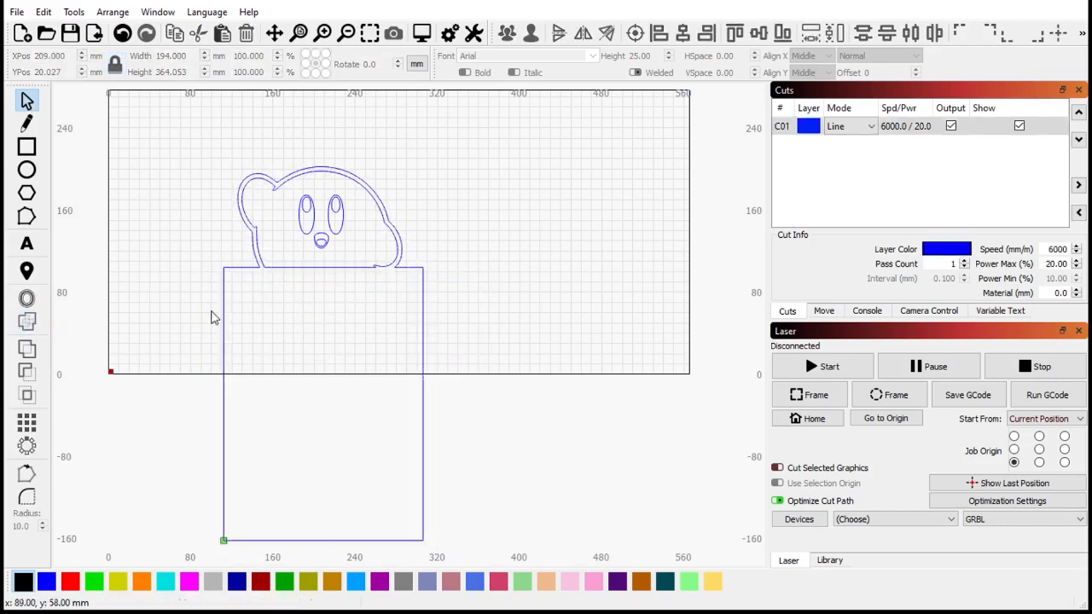
# - Move the welded outline onto the black layer
pyautogui.scroll(2, 388, 251)
pyautogui.scroll(-4, 389, 251)
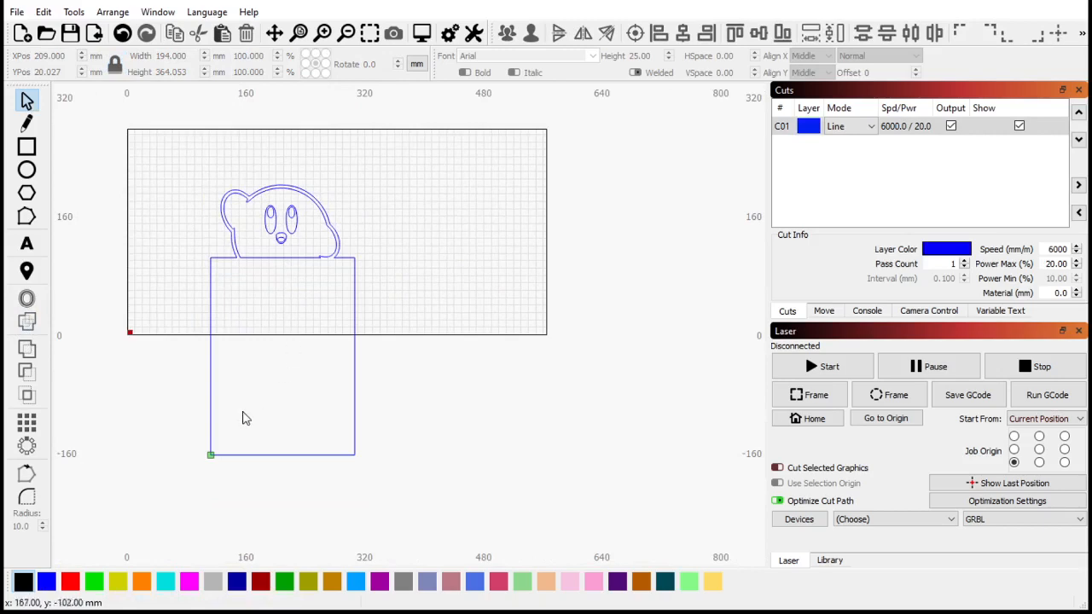
pyautogui.scroll(3, 274, 282)
pyautogui.scroll(1, 274, 281)
pyautogui.scroll(1, 209, 204)
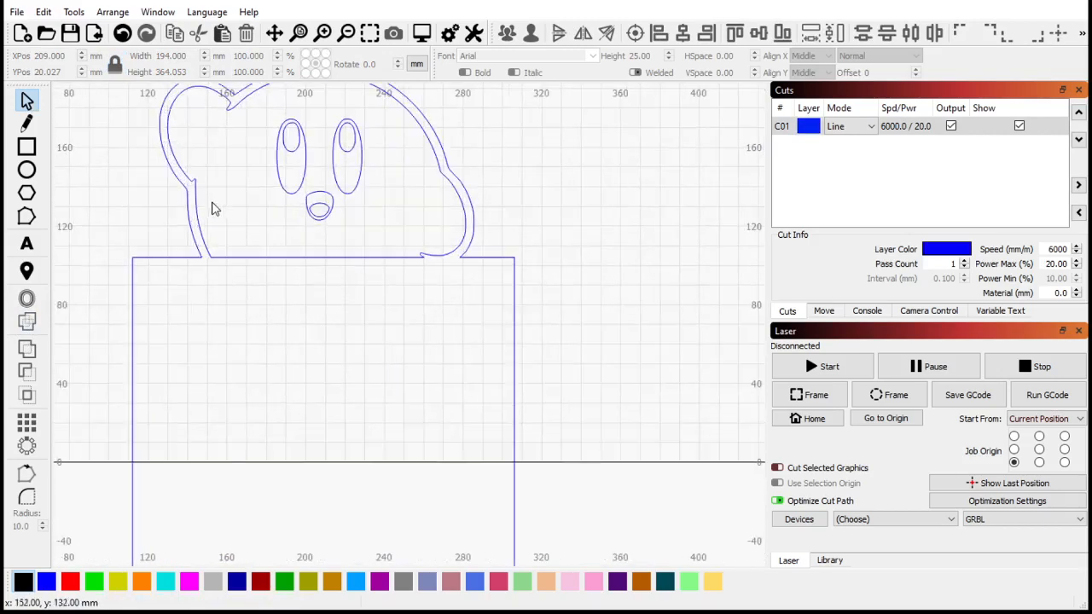
pyautogui.scroll(1, 204, 273)
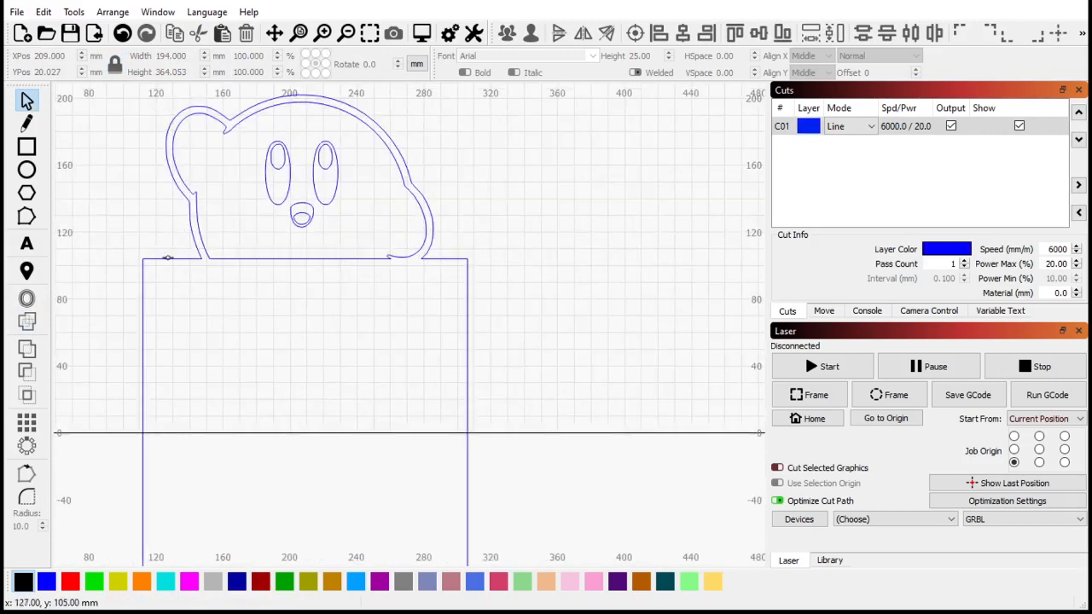
pyautogui.click(168, 257)
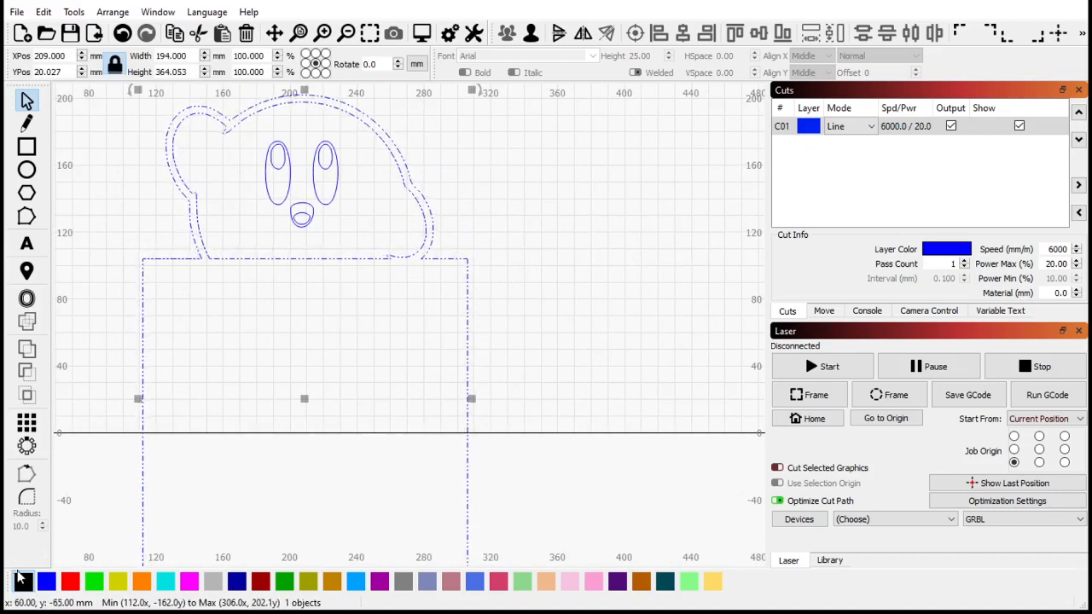
pyautogui.click(22, 580)
pyautogui.click(658, 299)
# - Ungroup the welded shape and move its inner outline to the blue layer
pyautogui.scroll(-3, 658, 299)
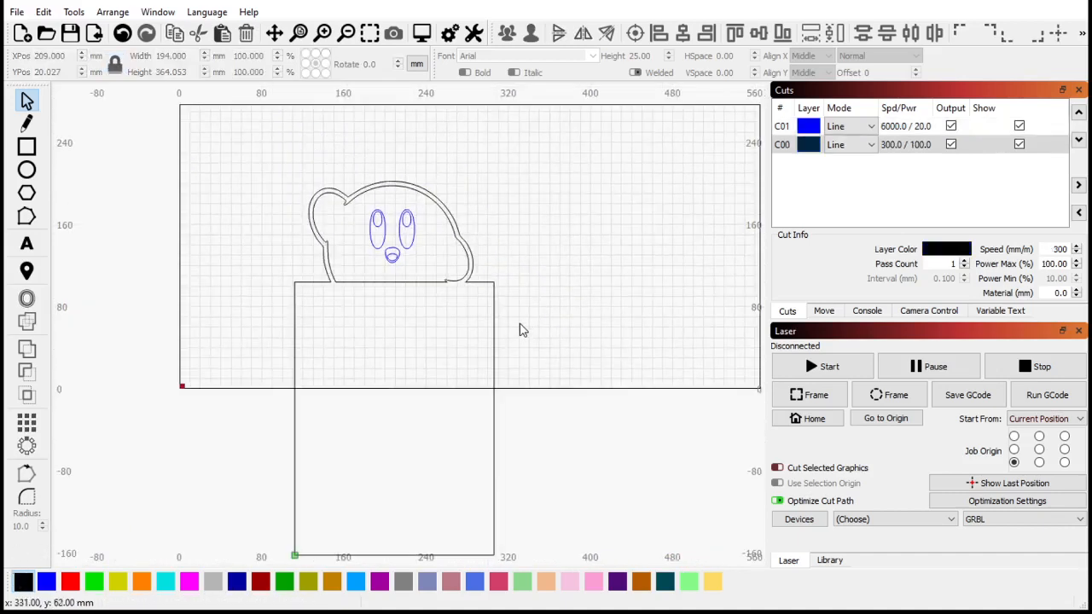
pyautogui.scroll(3, 397, 285)
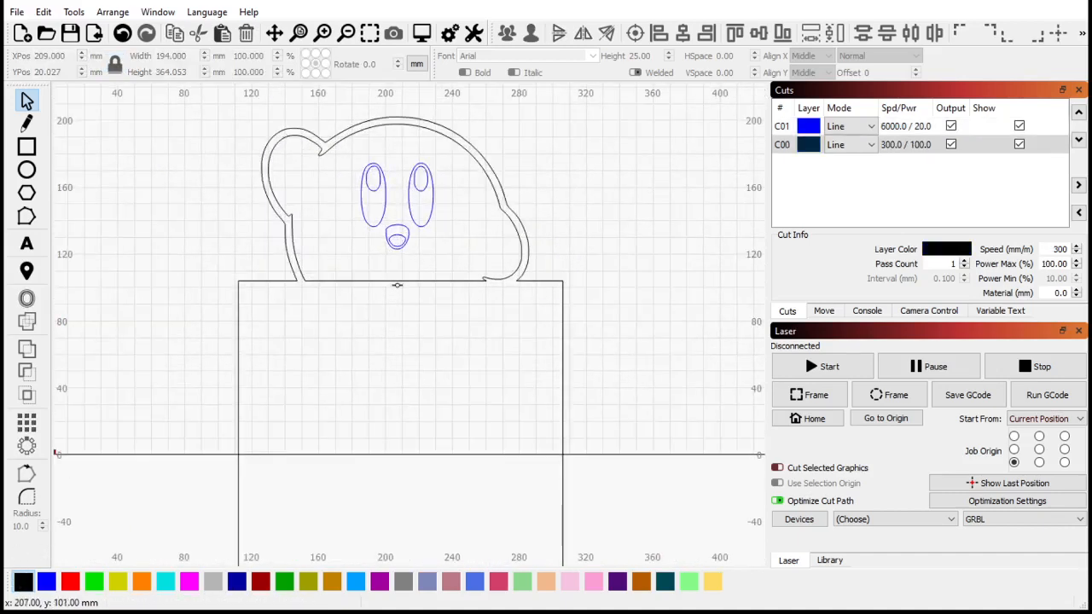
pyautogui.click(408, 287)
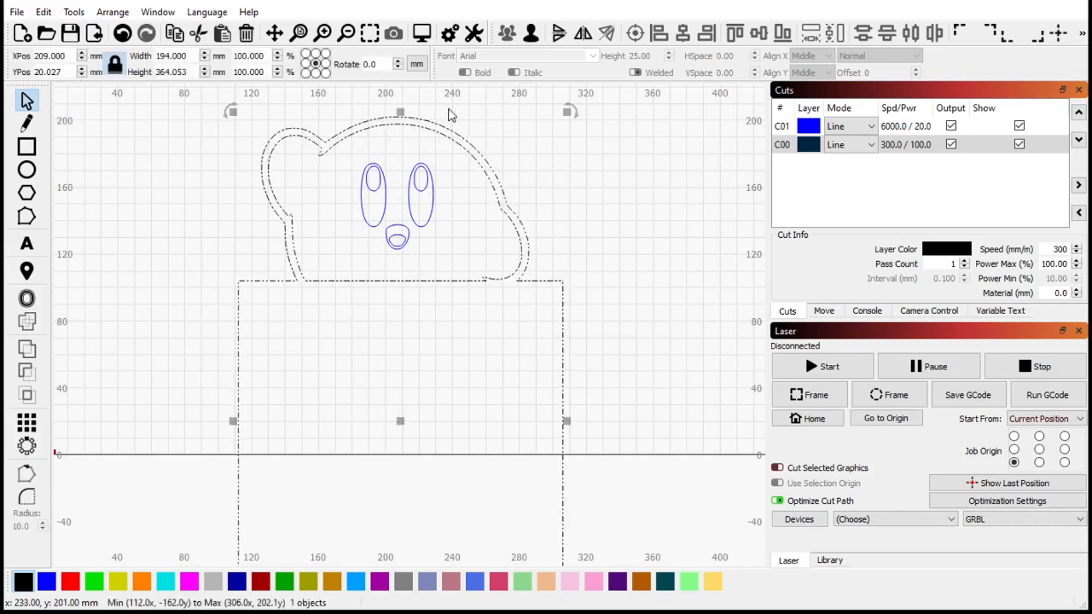
pyautogui.click(535, 38)
pyautogui.click(468, 267)
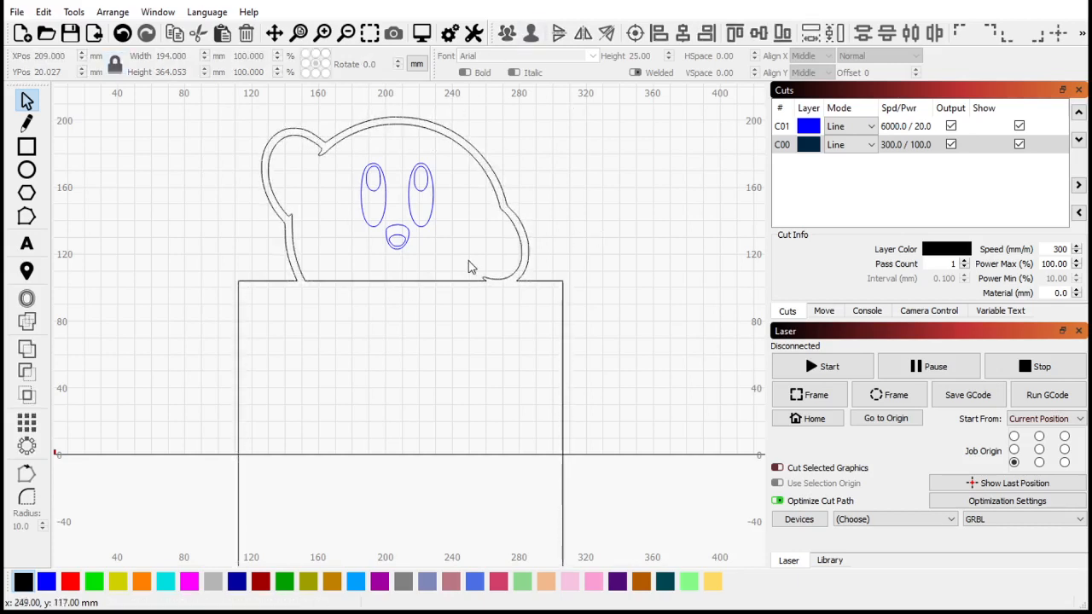
pyautogui.click(482, 279)
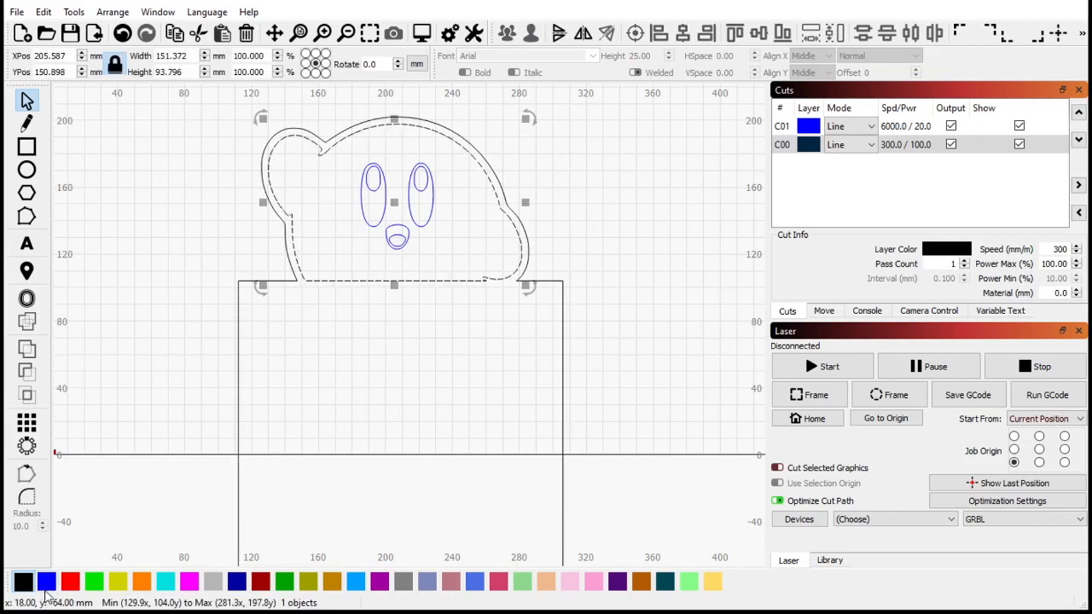
pyautogui.click(46, 583)
pyautogui.click(178, 287)
# - Scale the whole Kirby design down to about 68.6 × 128.8 mm inside the work area
pyautogui.scroll(2, 429, 220)
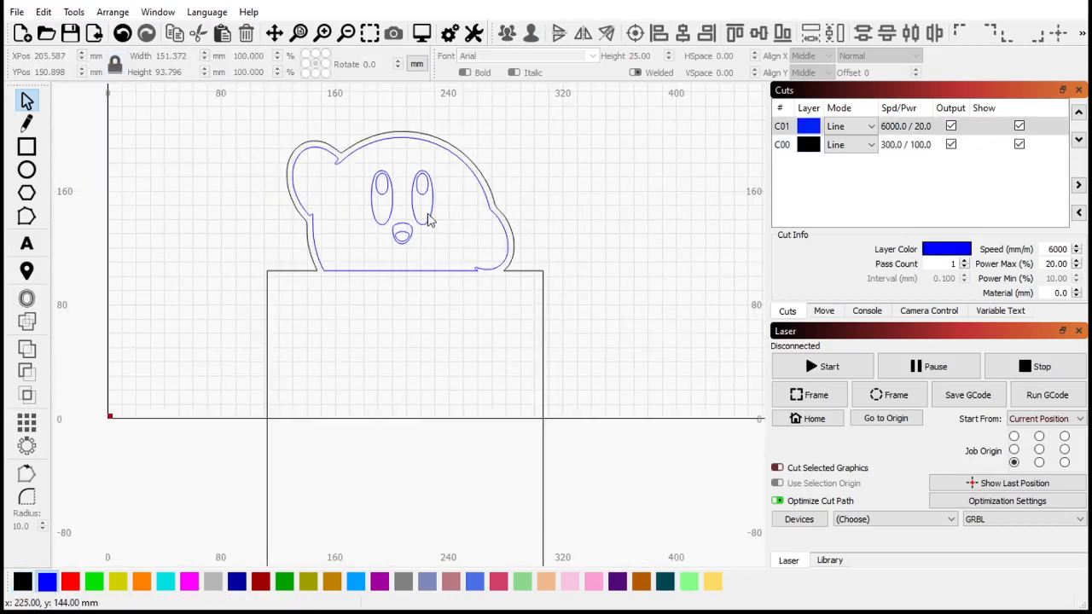
pyautogui.scroll(-2, 365, 232)
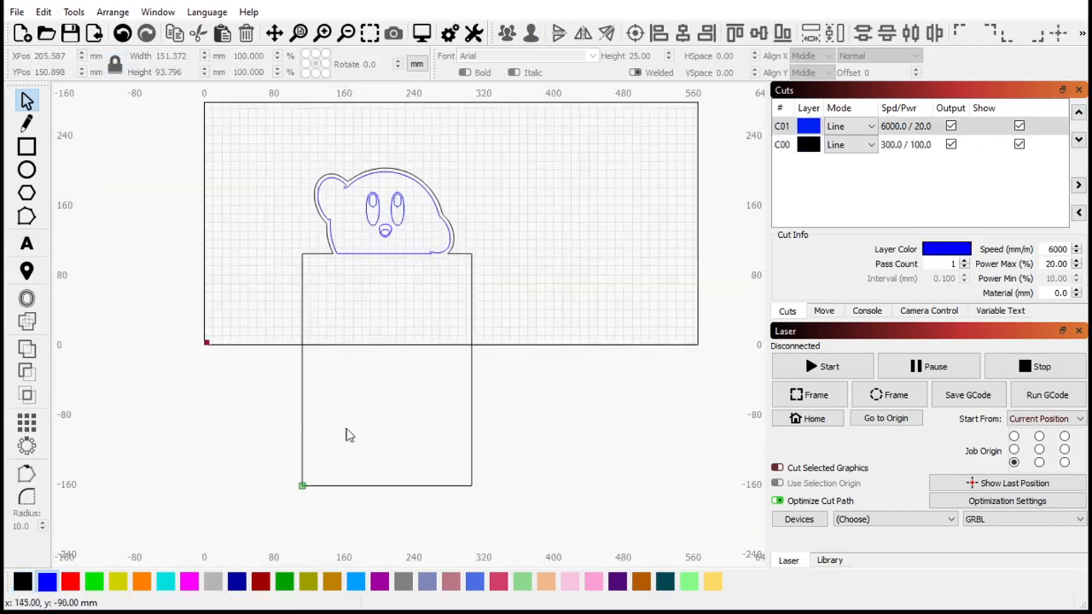
pyautogui.scroll(3, 398, 247)
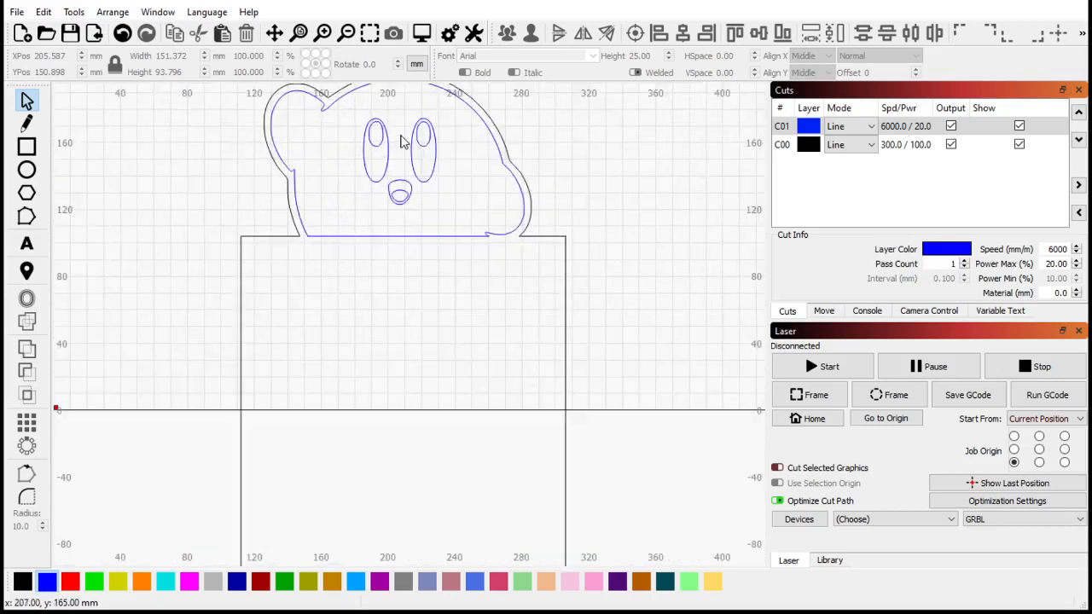
pyautogui.scroll(-5, 349, 276)
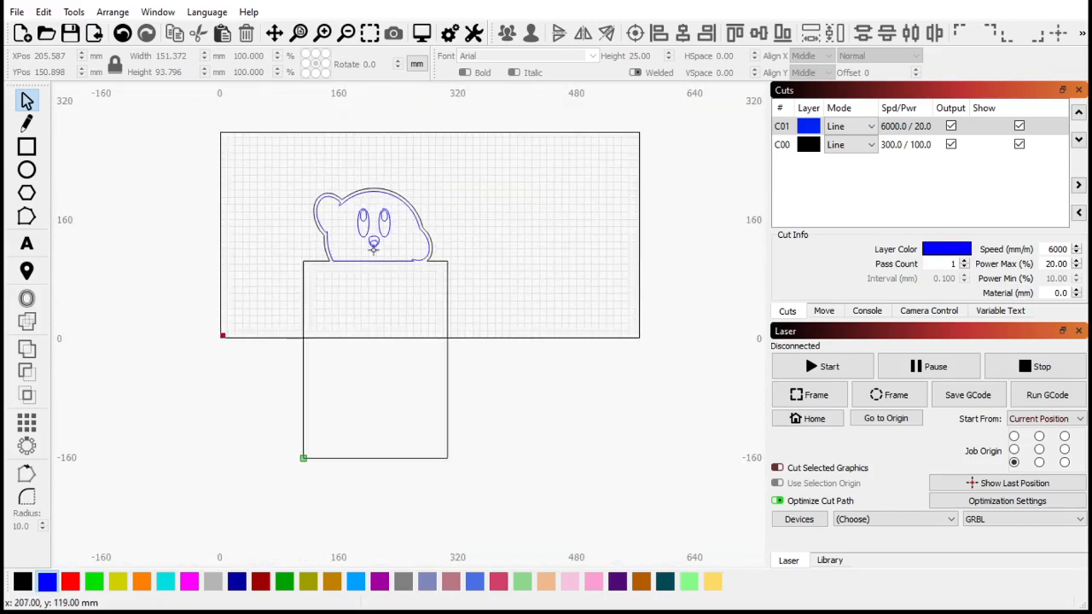
pyautogui.scroll(2, 414, 205)
pyautogui.scroll(-3, 380, 255)
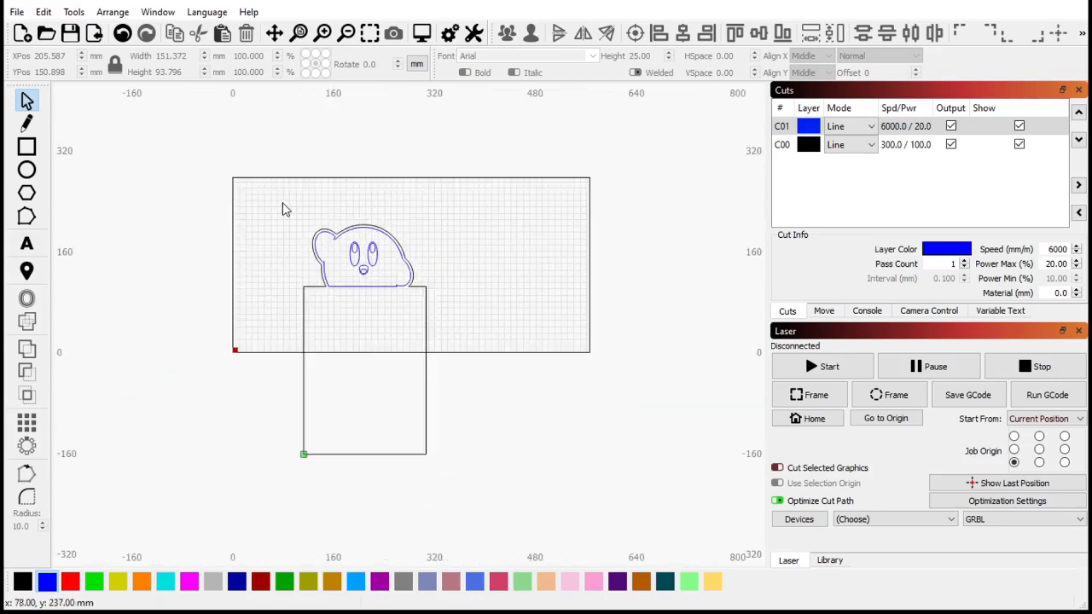
pyautogui.scroll(2, 277, 199)
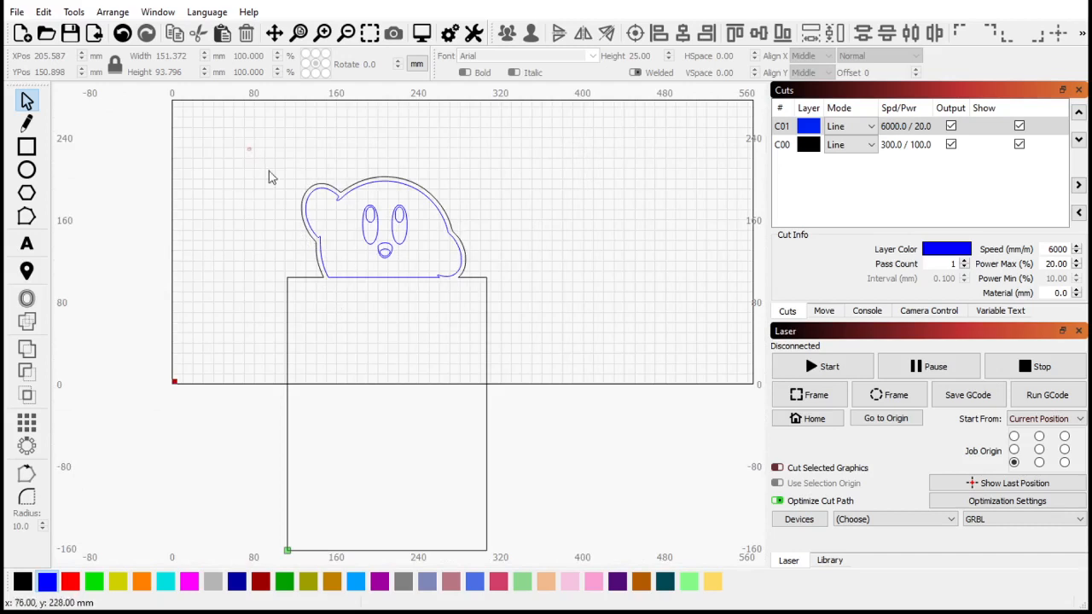
pyautogui.moveTo(246, 148); pyautogui.dragTo(358, 311)
pyautogui.scroll(3, 341, 197)
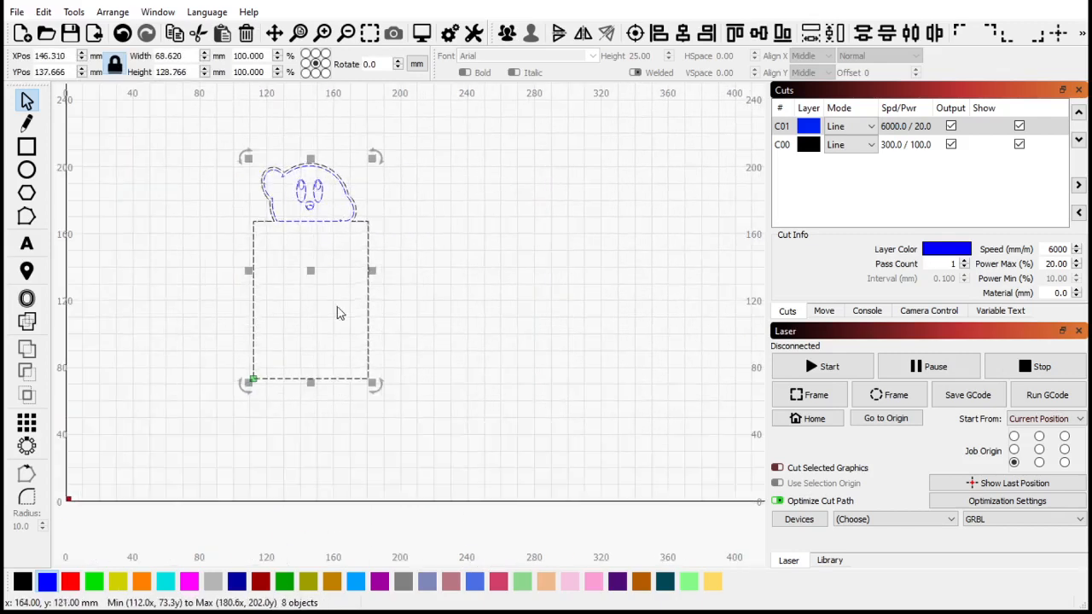
pyautogui.click(127, 322)
pyautogui.scroll(-1, 288, 234)
pyautogui.moveTo(243, 169); pyautogui.dragTo(487, 432)
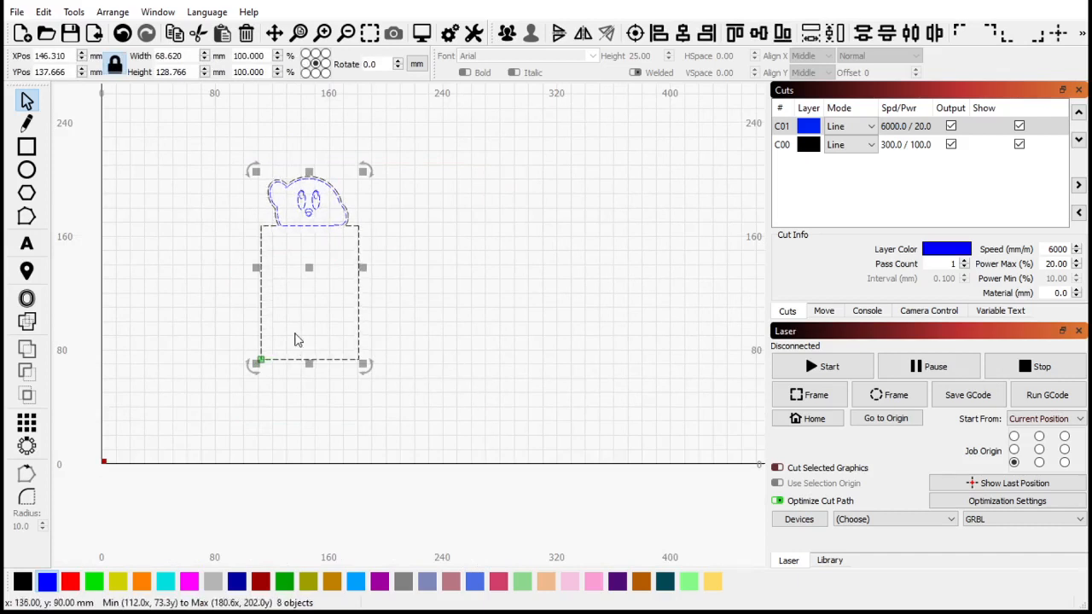
pyautogui.click(165, 261)
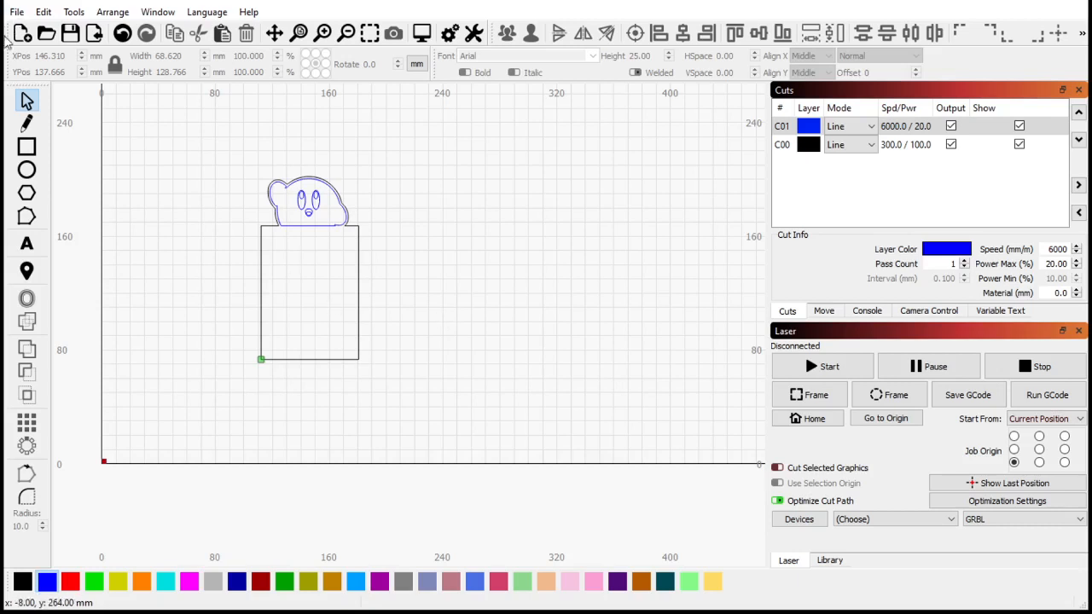
# - Draw a test ellipse about 97 × 84 mm and delete it
pyautogui.click(27, 170)
pyautogui.moveTo(452, 245); pyautogui.dragTo(587, 368)
pyautogui.scroll(2, 591, 324)
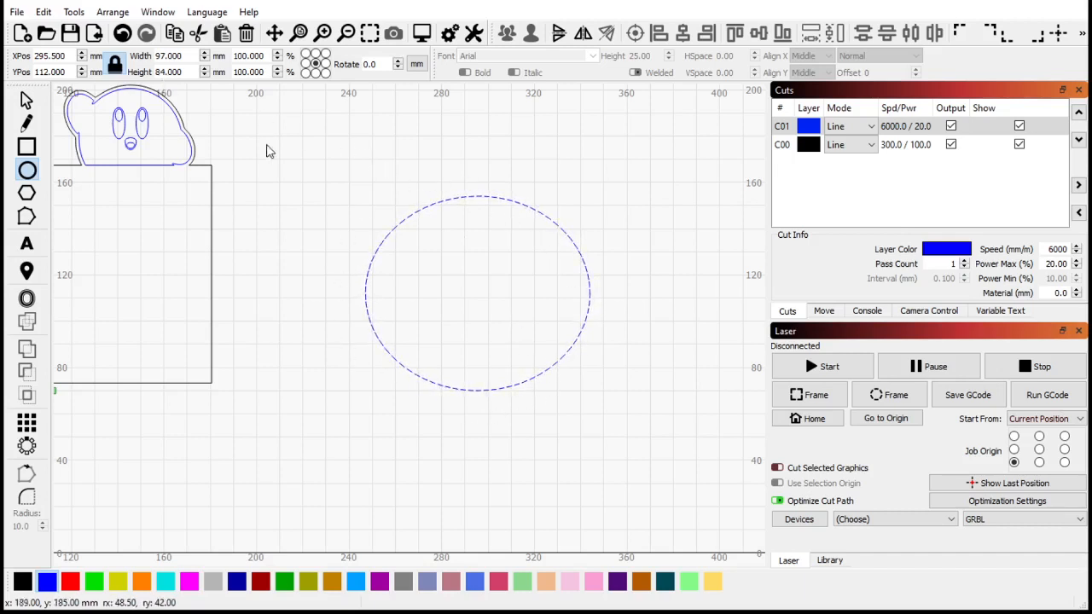
pyautogui.click(26, 99)
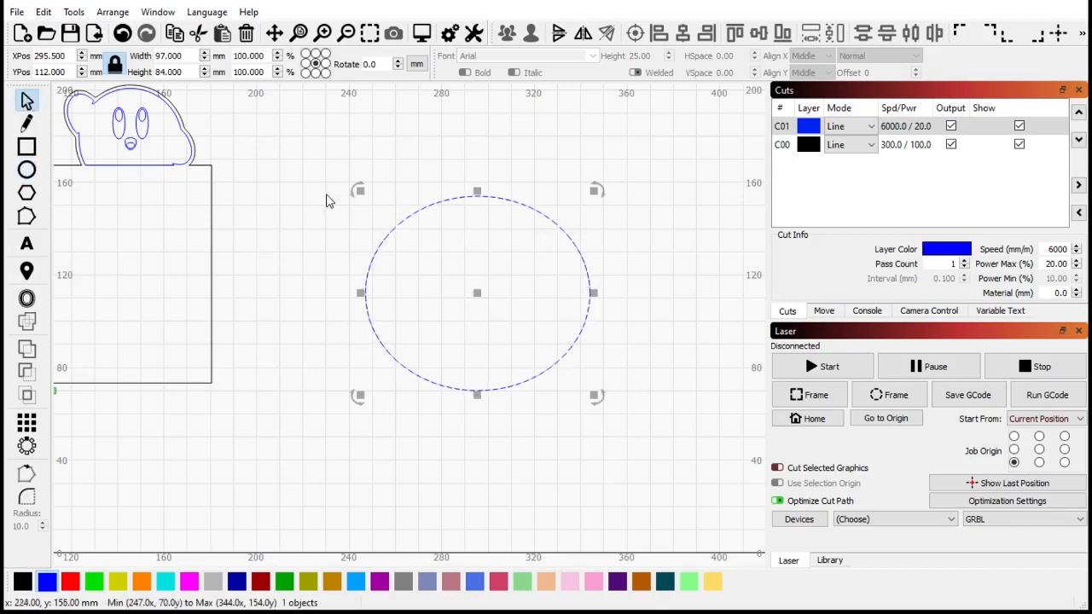
pyautogui.moveTo(317, 163); pyautogui.dragTo(707, 468)
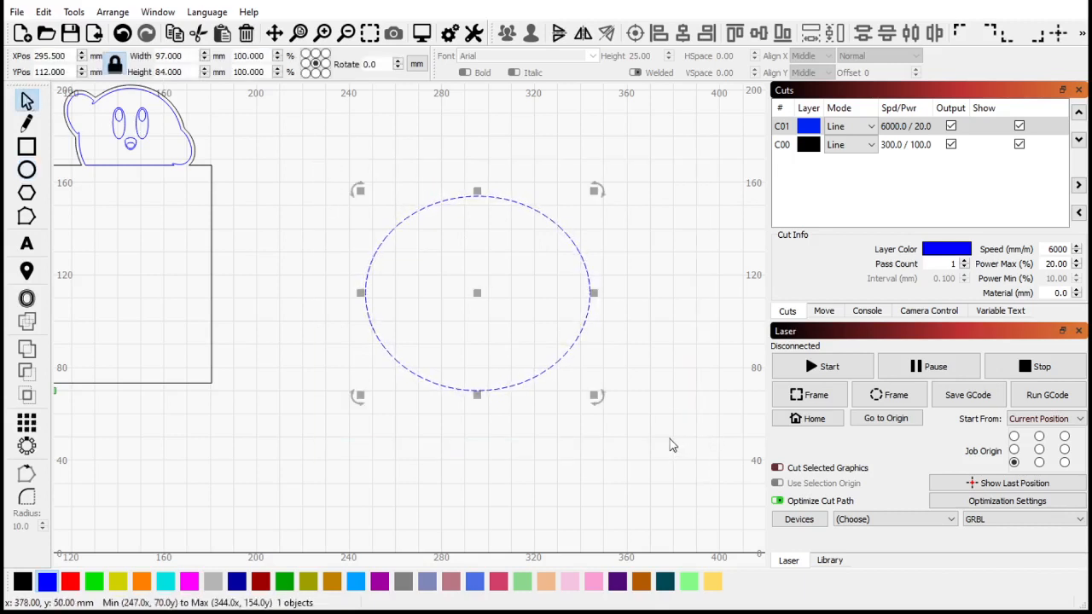
pyautogui.press('Delete')
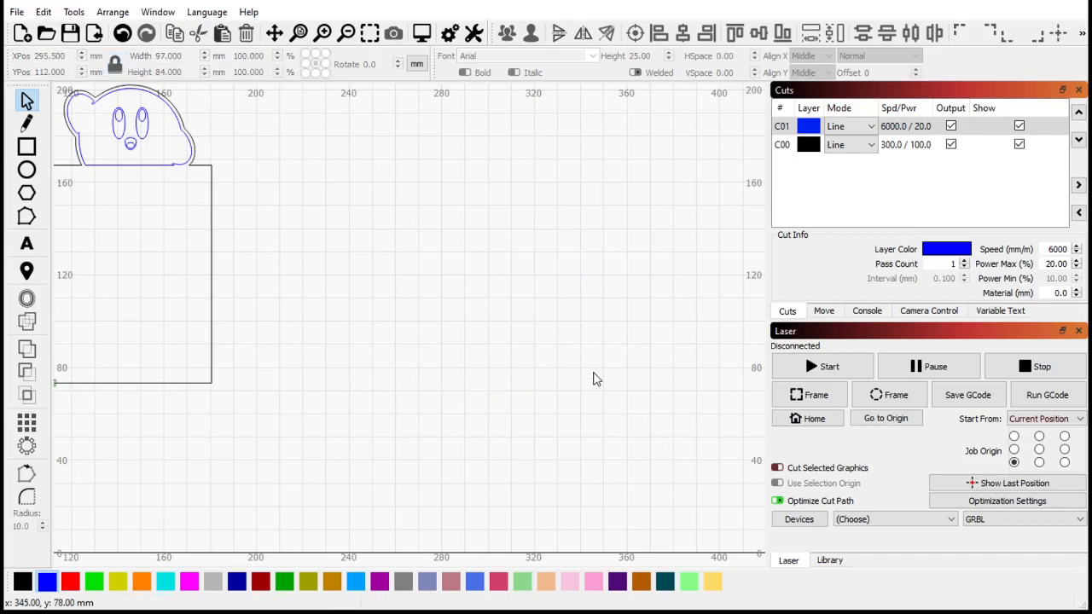
# - Switch to LaserGRBL and view the power, linear and rapid override sliders
pyautogui.scroll(-3, 580, 373)
pyautogui.scroll(2, 407, 368)
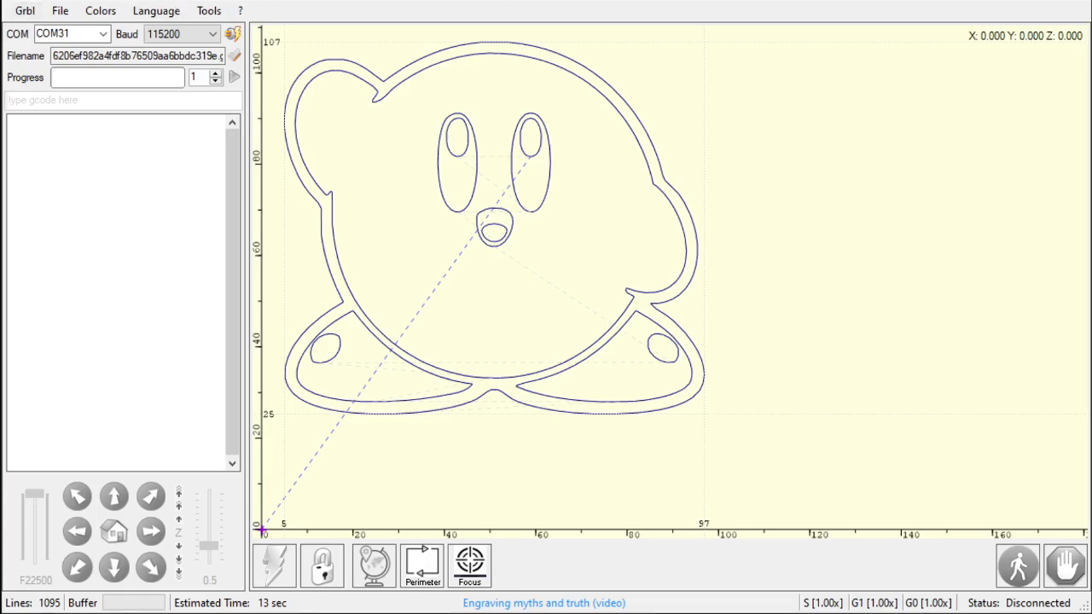
pyautogui.click(823, 604)
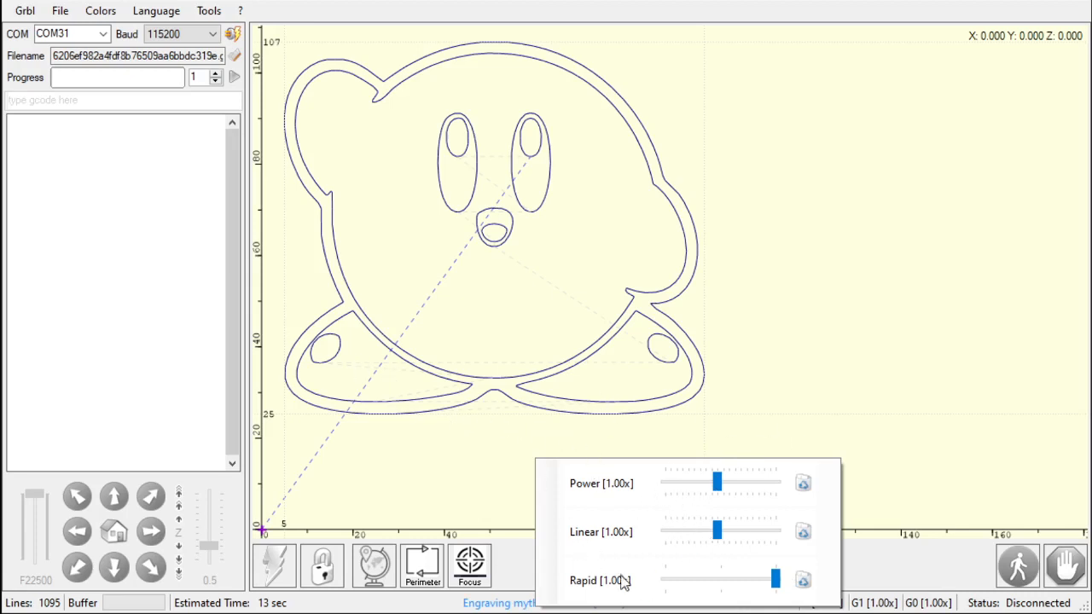
pyautogui.click(753, 375)
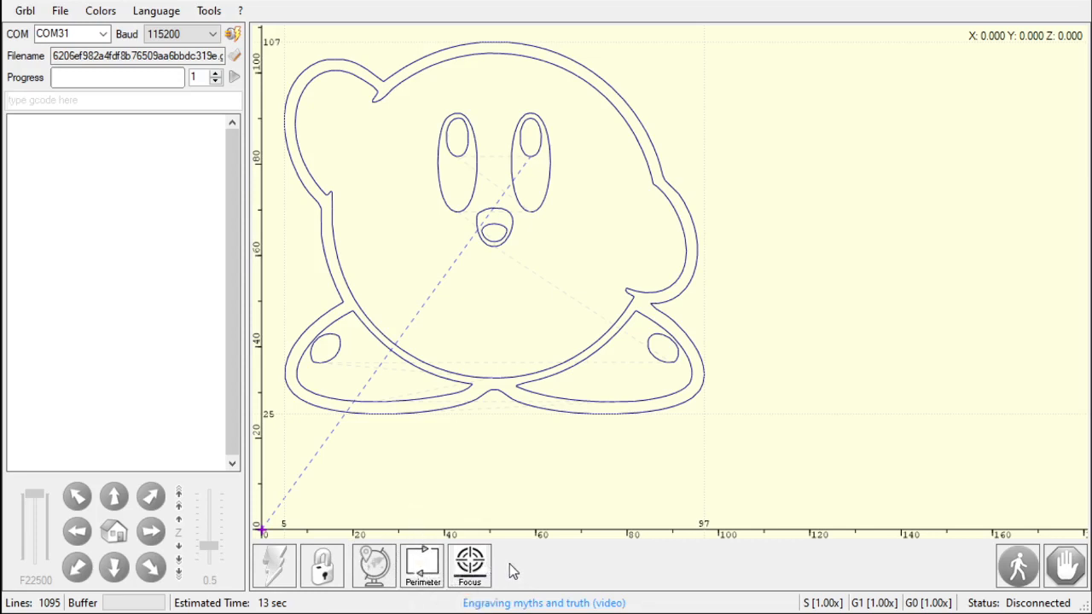
# - Open the LaserGRBL settings and review the Sound Settings, GCode and Automatic cooling tabs
pyautogui.click(23, 11)
pyautogui.click(93, 125)
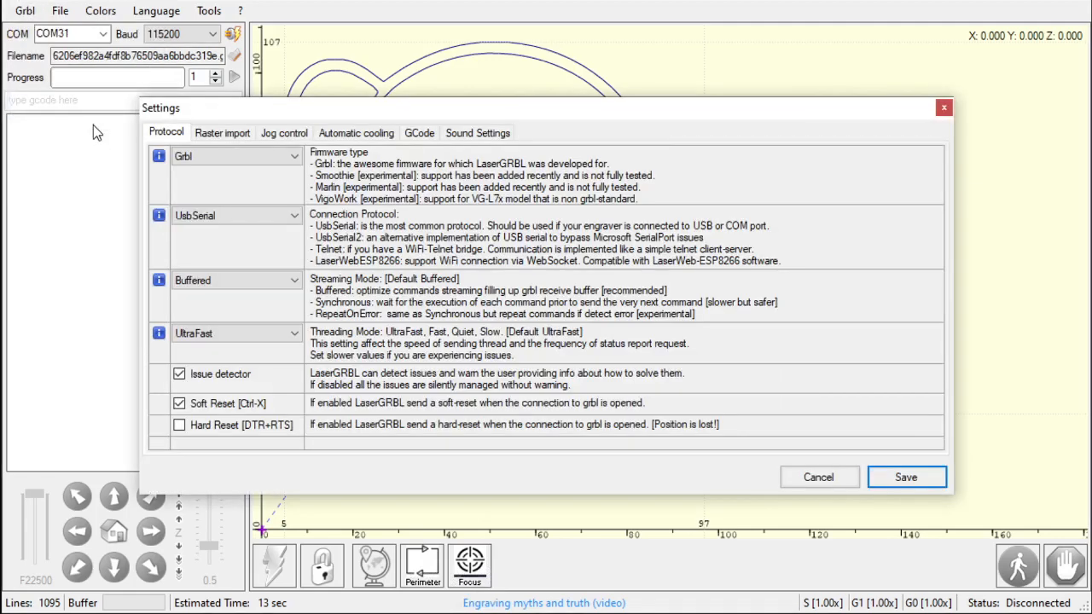
pyautogui.click(464, 135)
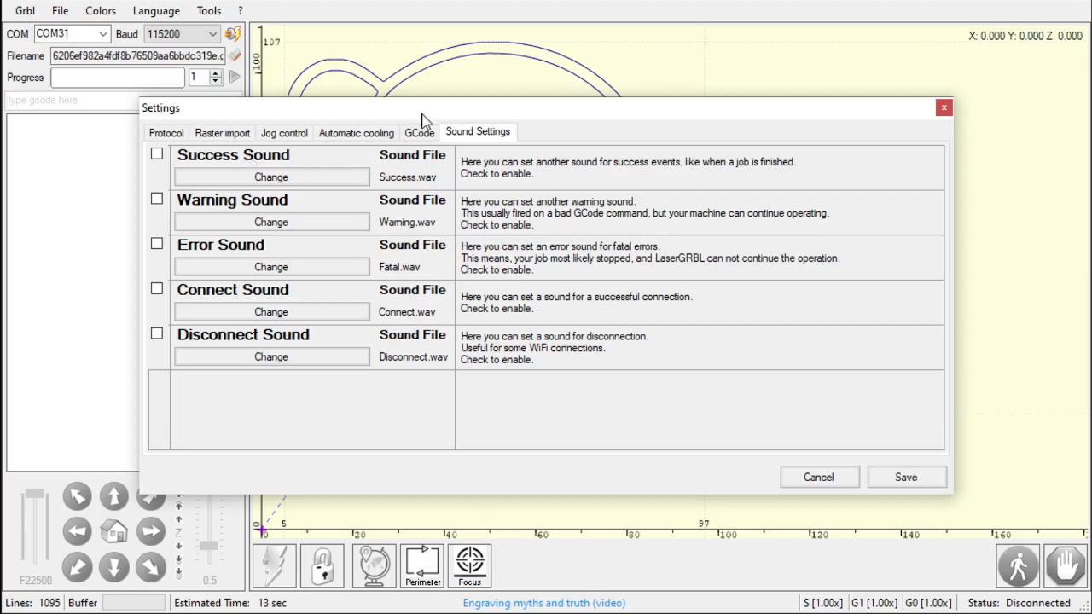
pyautogui.click(420, 132)
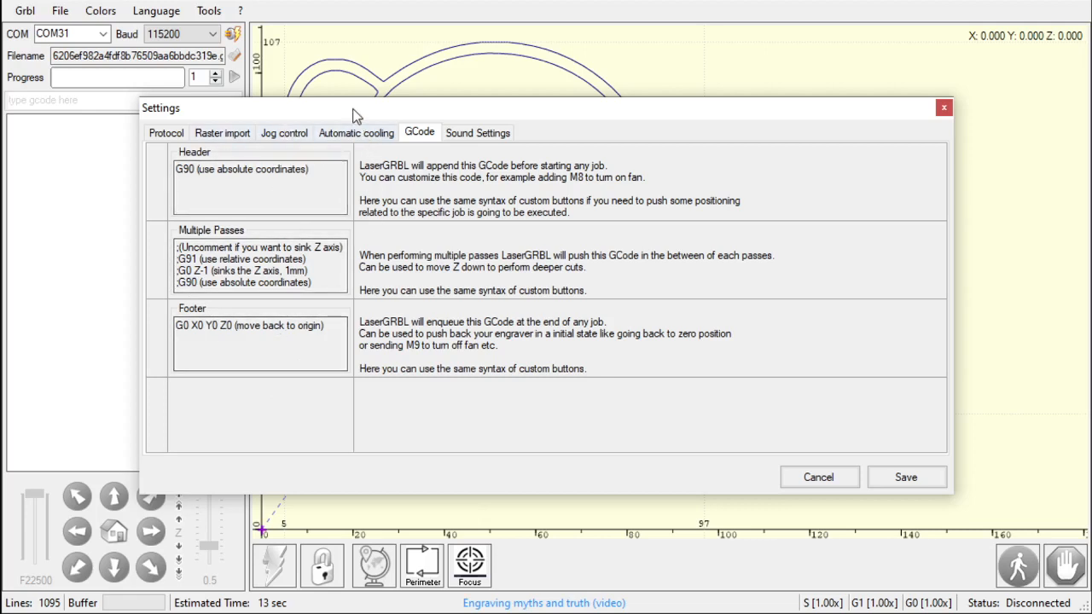
pyautogui.click(354, 134)
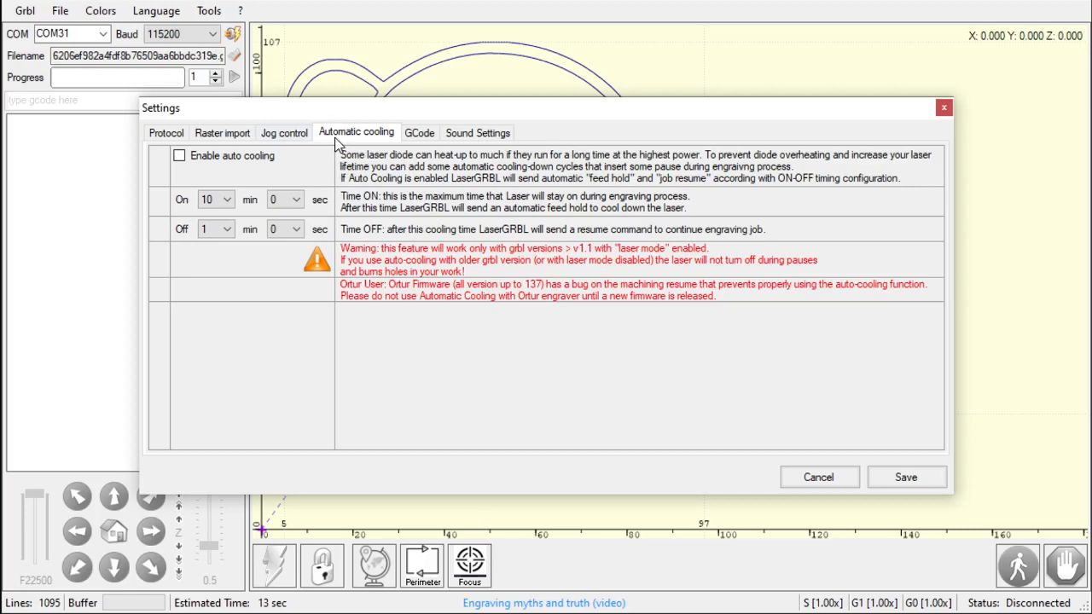
# - Review the Jog control and Raster import tabs of the LaserGRBL settings
pyautogui.click(282, 135)
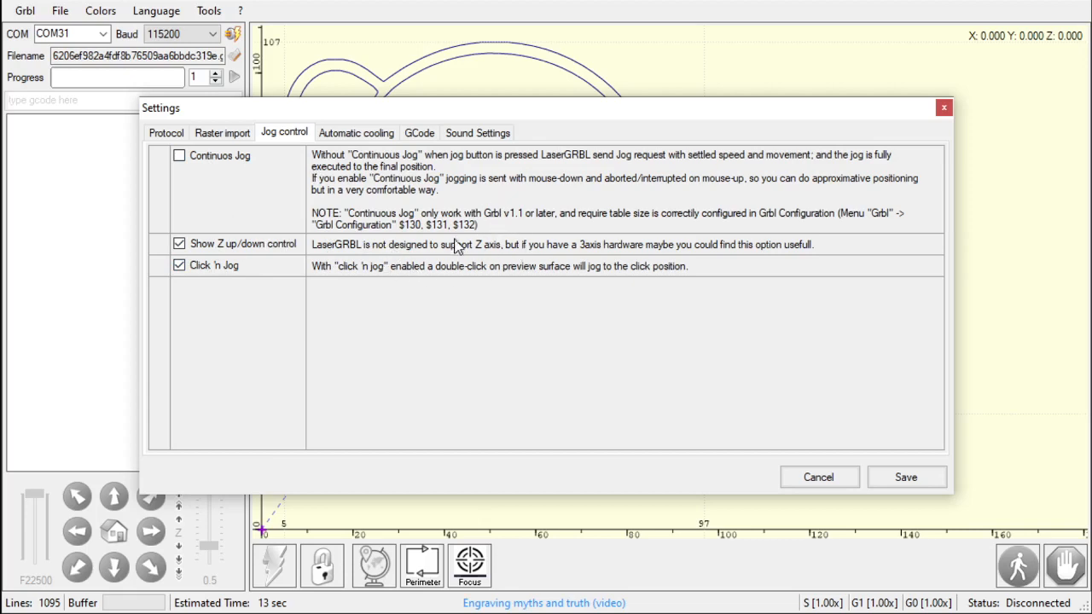
pyautogui.click(216, 138)
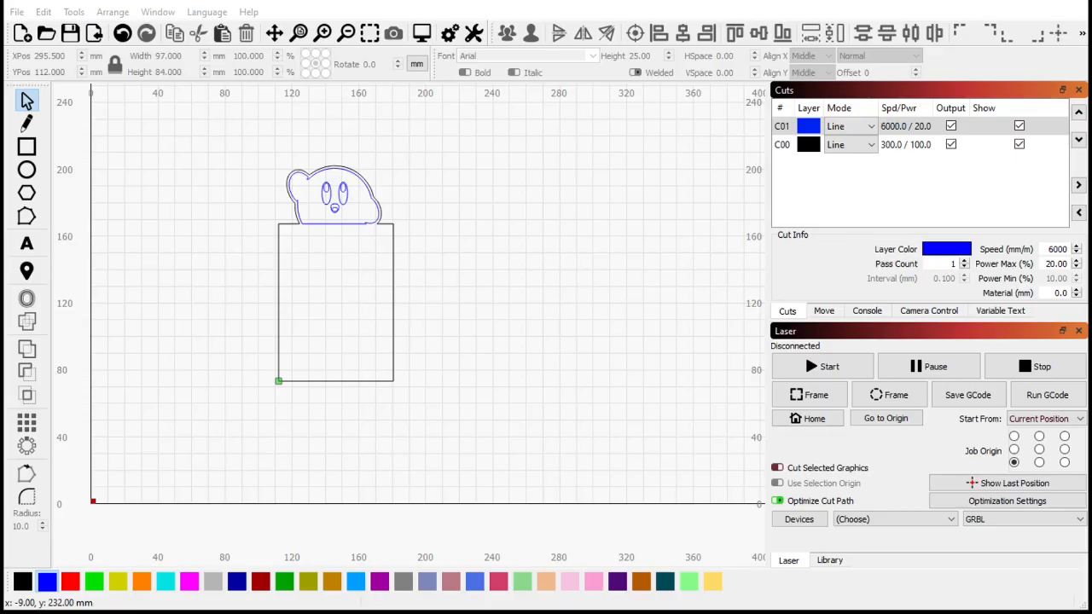
# - Switch to LightBurn and import the Skull Kid image by dragging it in from the file explorer
pyautogui.hotkey('alt', 'Tab')
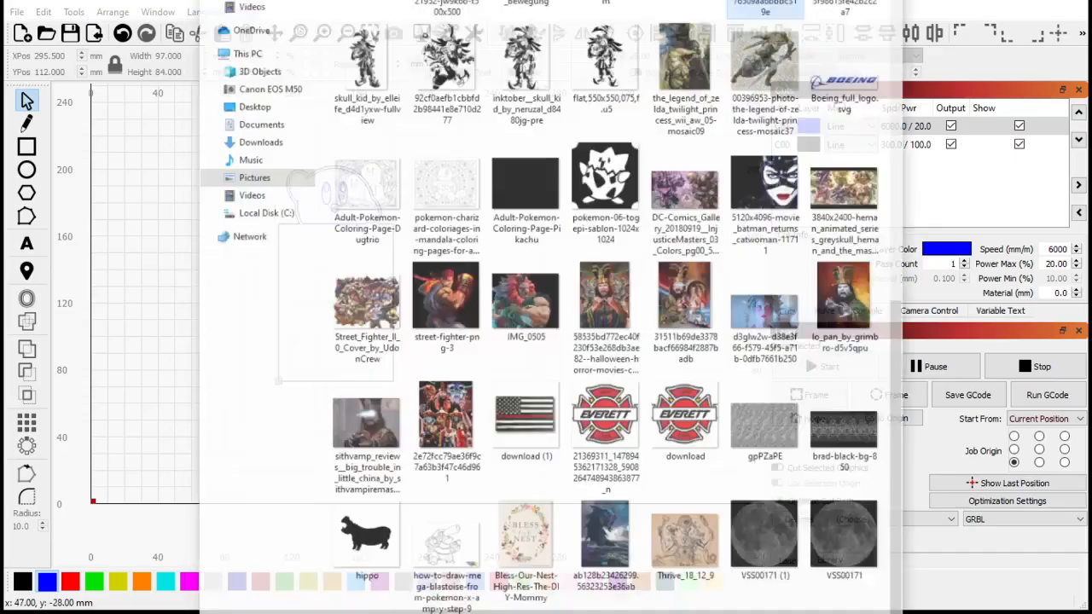
pyautogui.moveTo(602, 32); pyautogui.dragTo(360, 285)
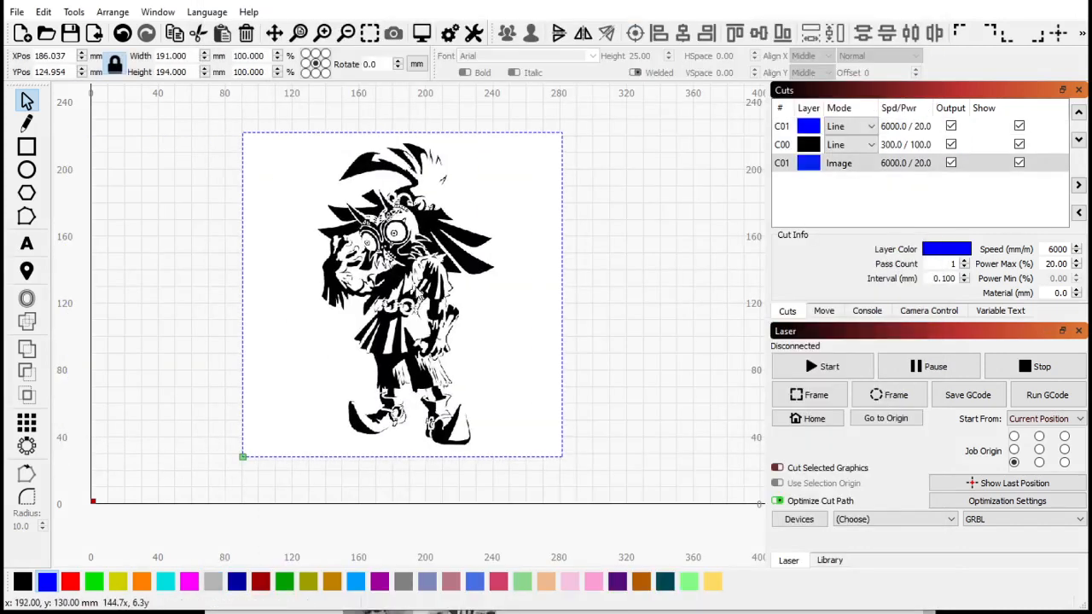
# - In the image layer's cut settings, turn off bi-directional scanning, try a 180° scan angle, then set it back to 0
pyautogui.doubleClick(908, 164)
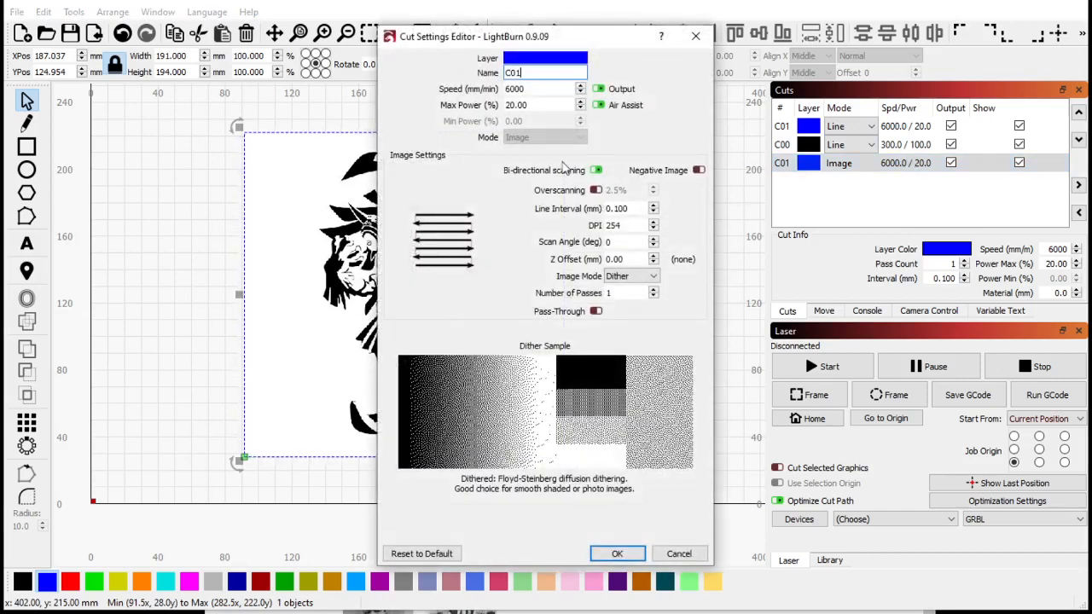
pyautogui.click(596, 171)
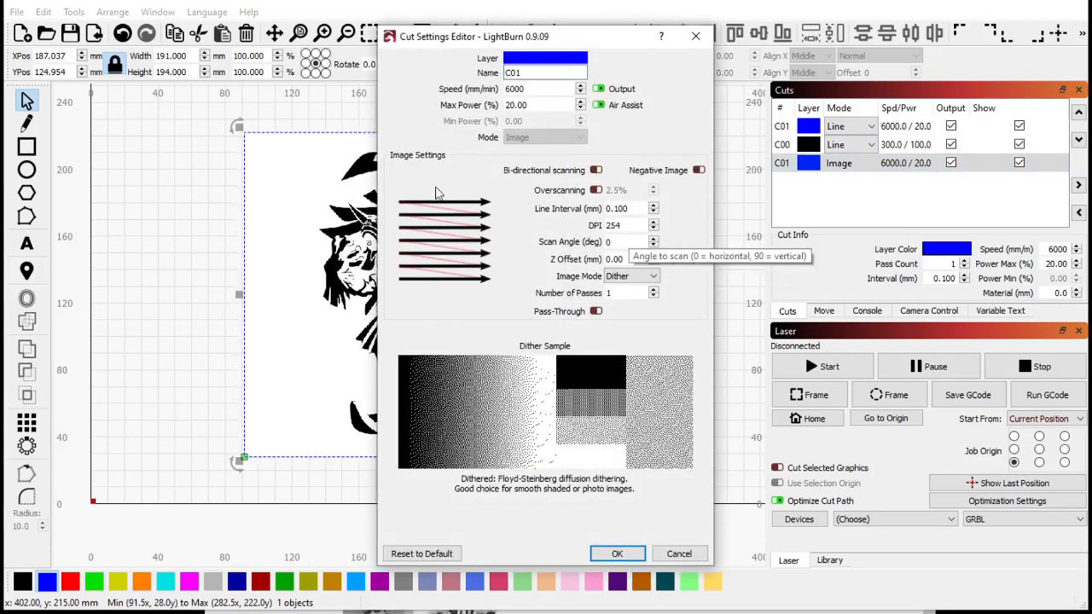
pyautogui.doubleClick(616, 243)
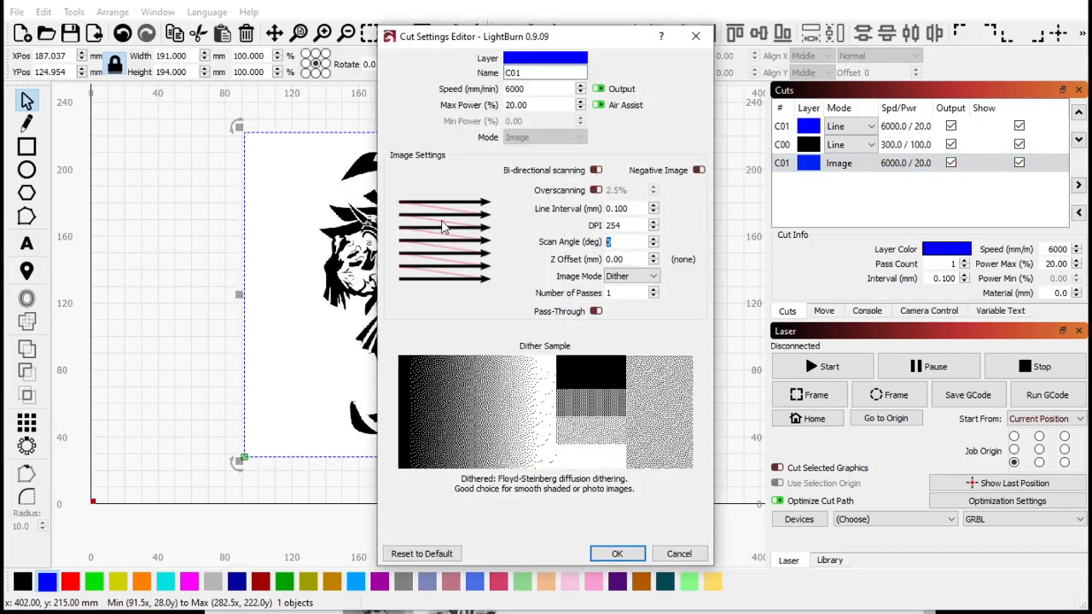
pyautogui.write('180')
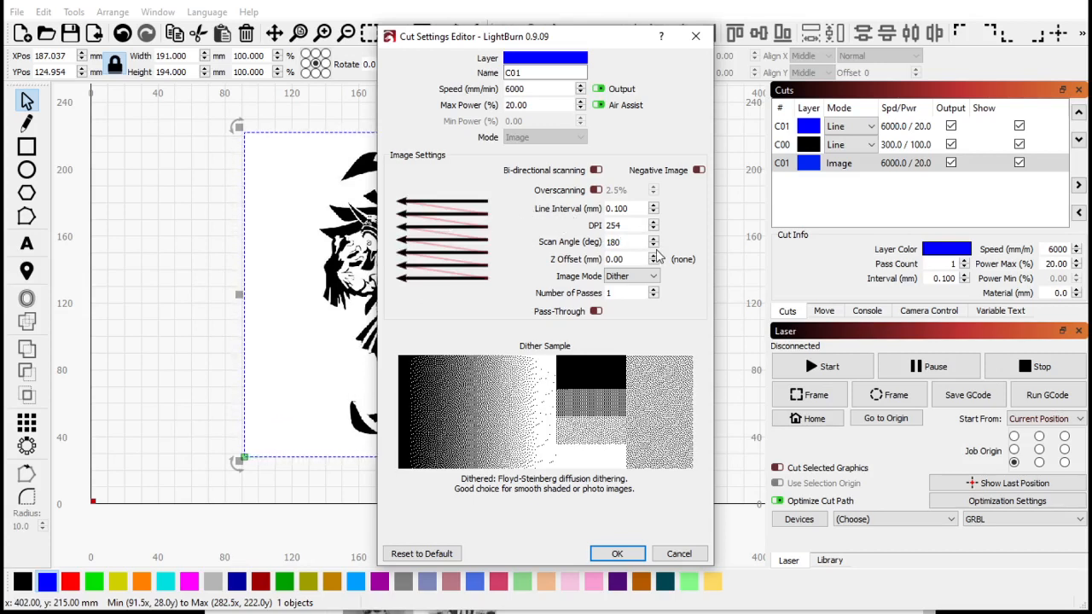
pyautogui.moveTo(629, 243); pyautogui.dragTo(601, 243)
pyautogui.write('0')
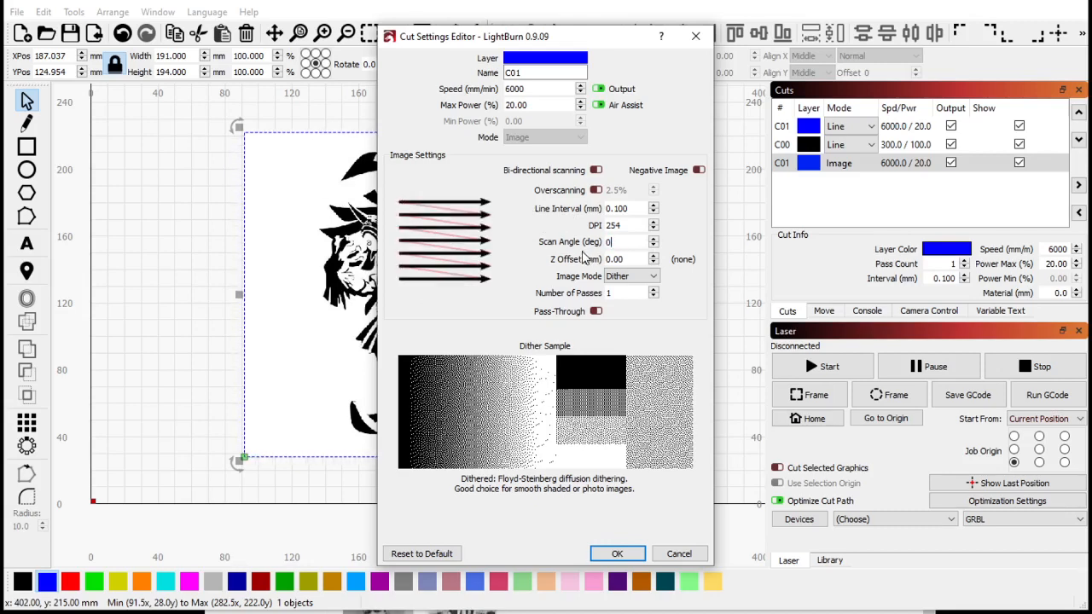
pyautogui.press('Return')
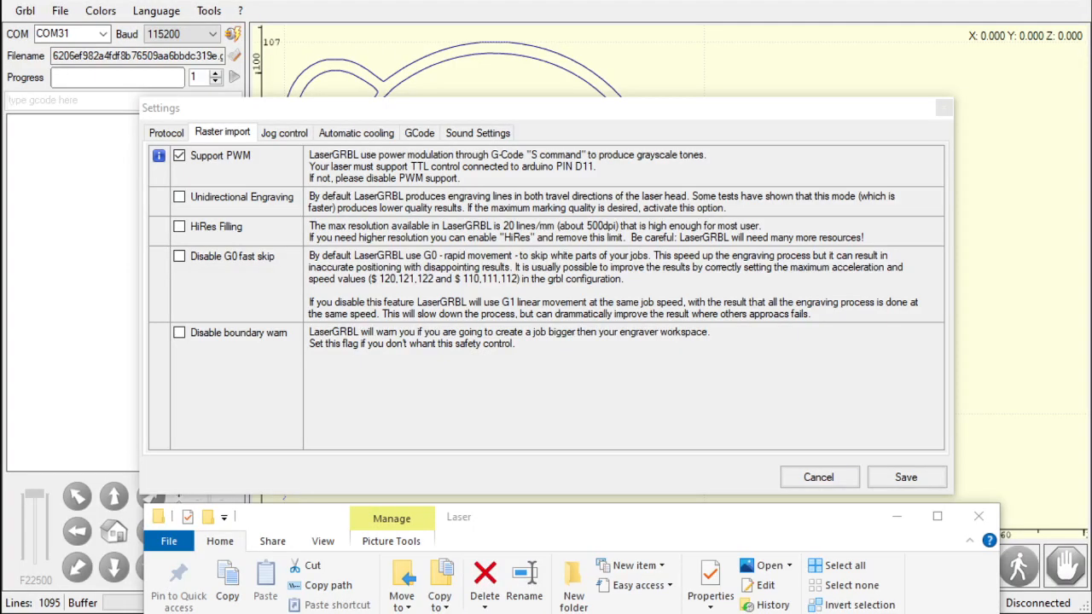
# - Review the Protocol tab's firmware type options in LaserGRBL settings, then close the settings without saving
pyautogui.click(570, 373)
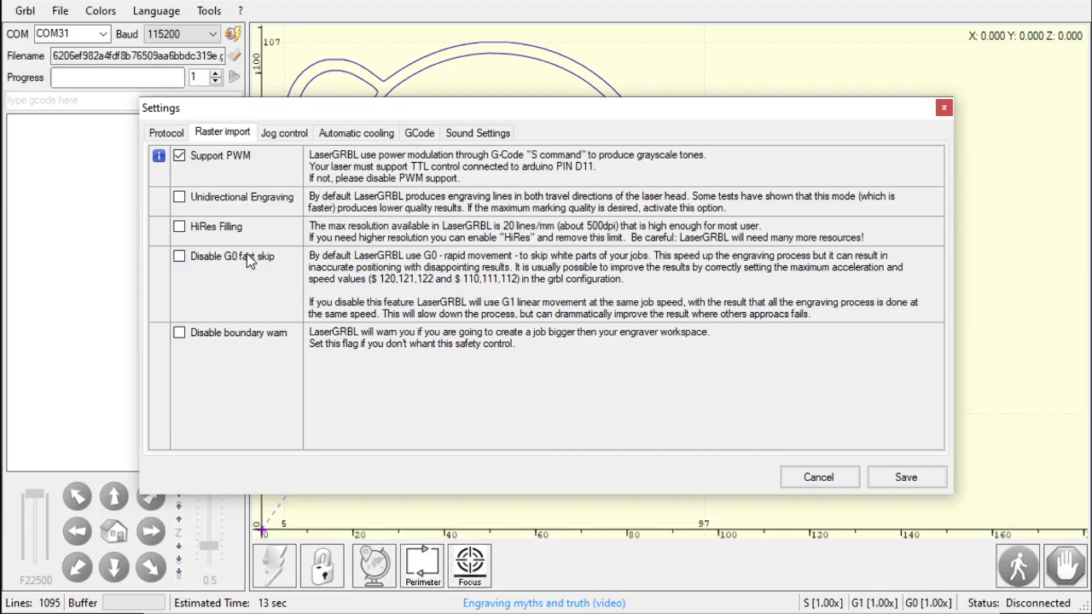
pyautogui.click(167, 132)
pyautogui.click(235, 156)
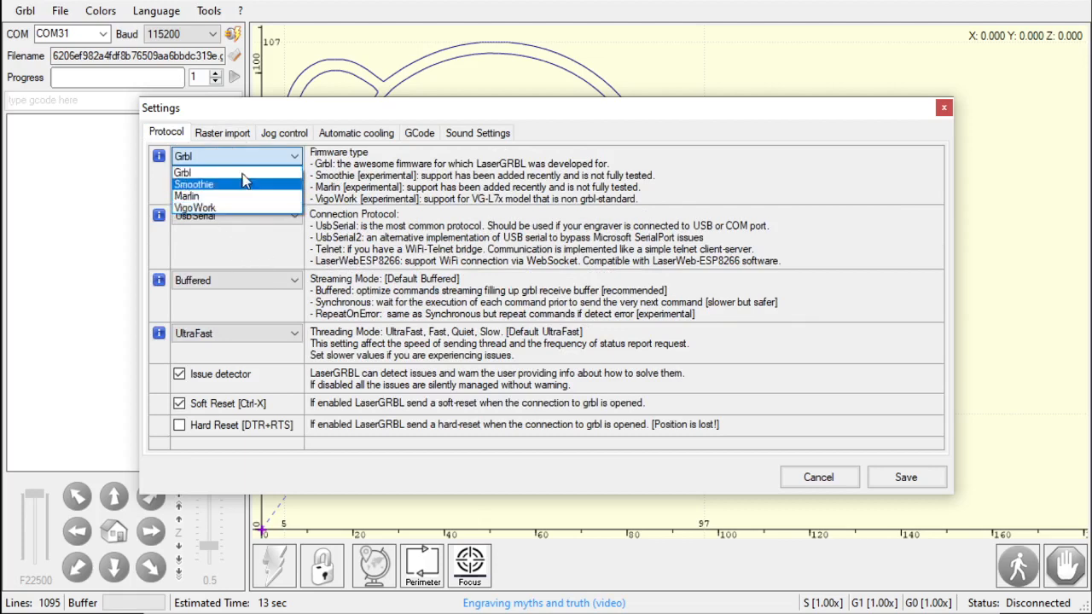
pyautogui.click(232, 234)
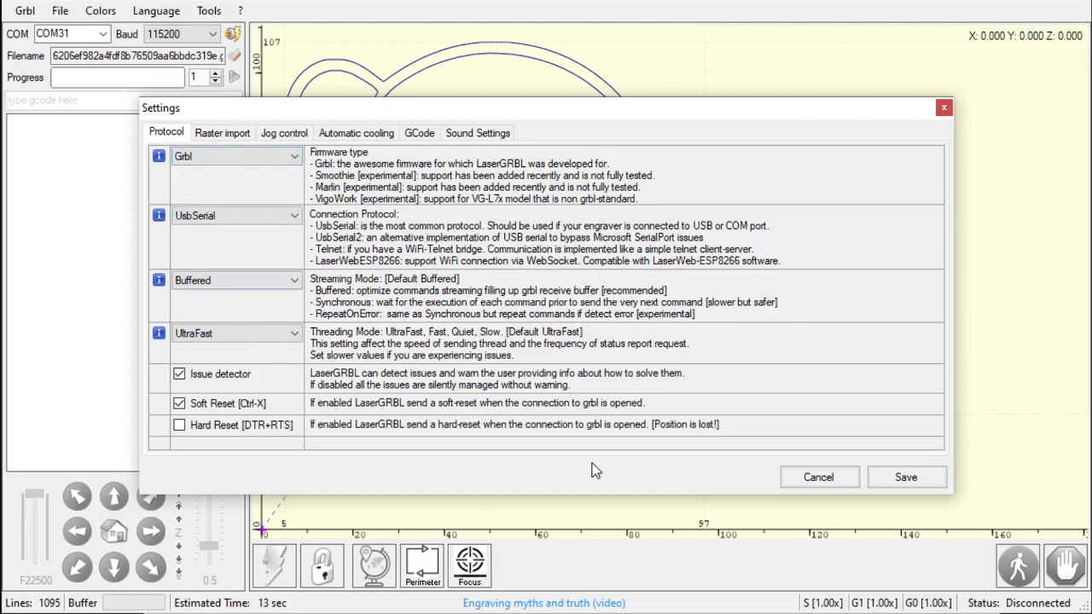
pyautogui.click(837, 481)
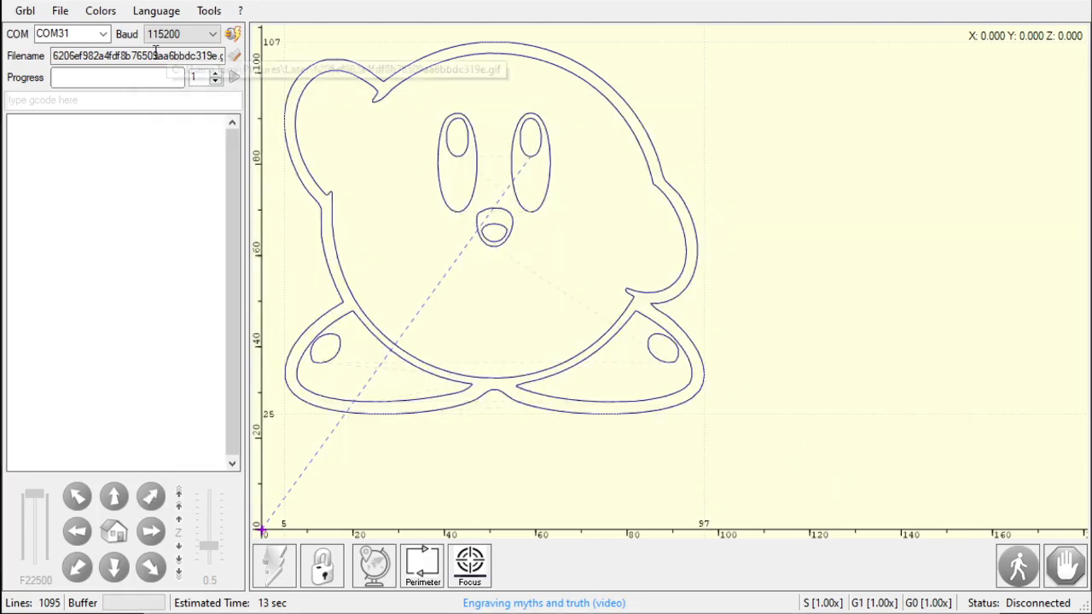
pyautogui.click(15, 12)
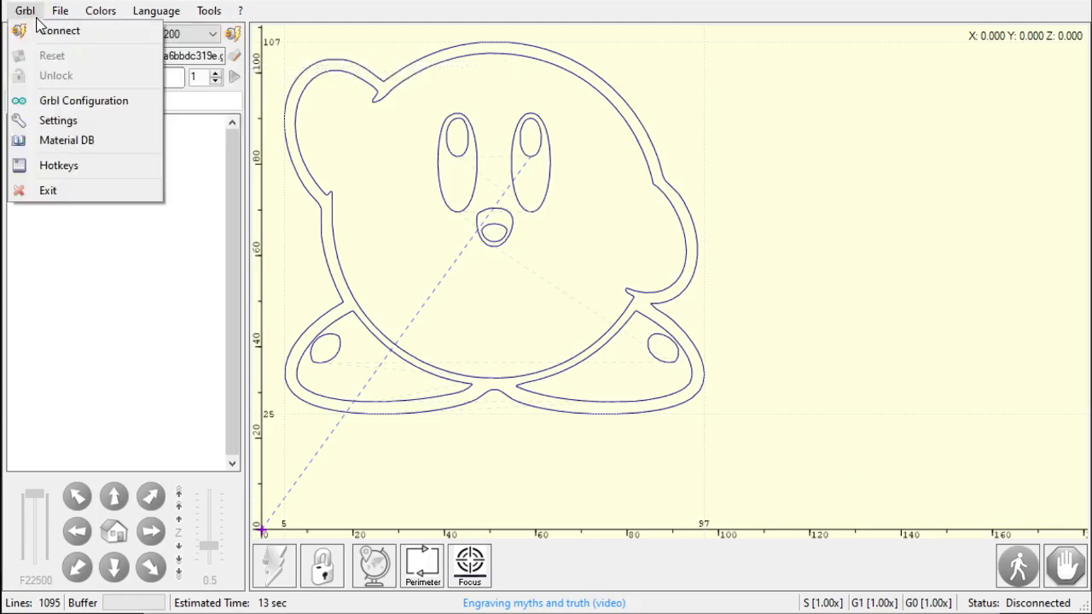
pyautogui.moveTo(56, 13)
pyautogui.click(75, 39)
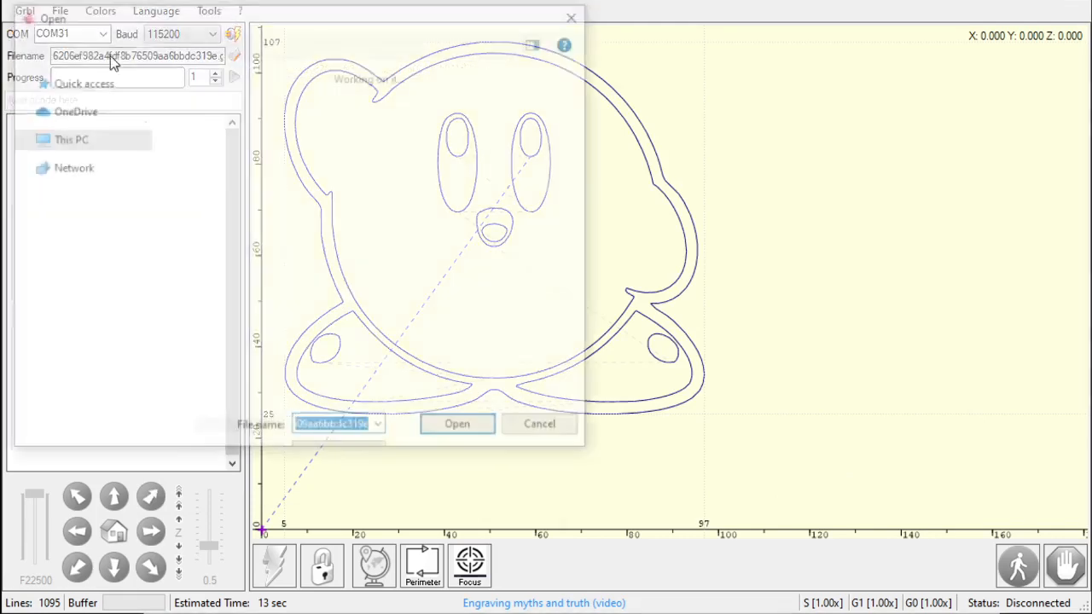
pyautogui.scroll(-5, 337, 394)
pyautogui.scroll(-5, 339, 398)
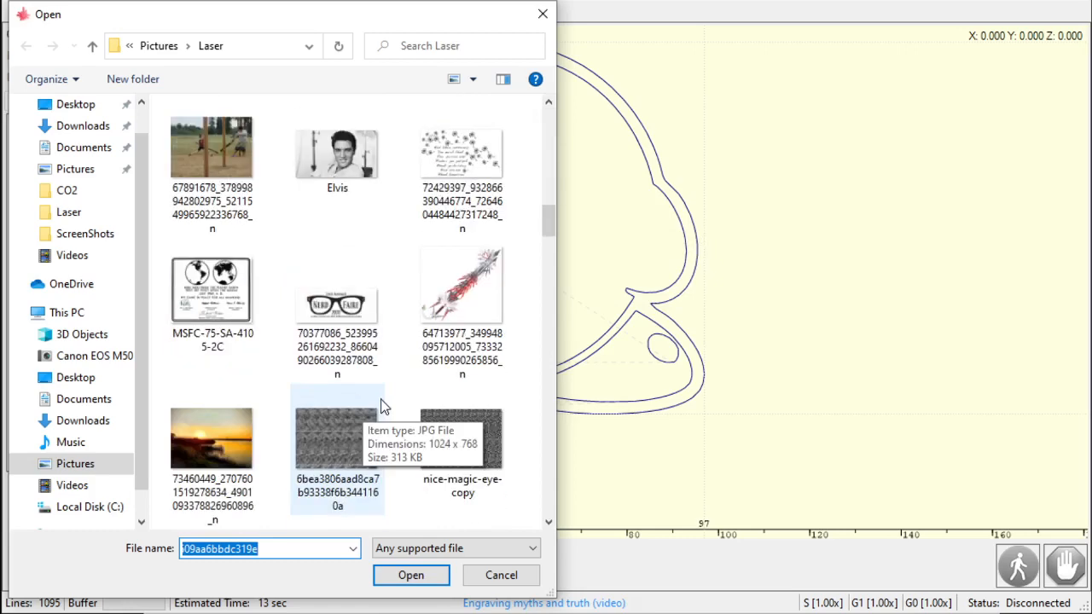
pyautogui.click(519, 582)
# - Reload the Kirby image in LaserGRBL and try Horizontal (old) then Vertical as the Vectorize filling
pyautogui.click(59, 10)
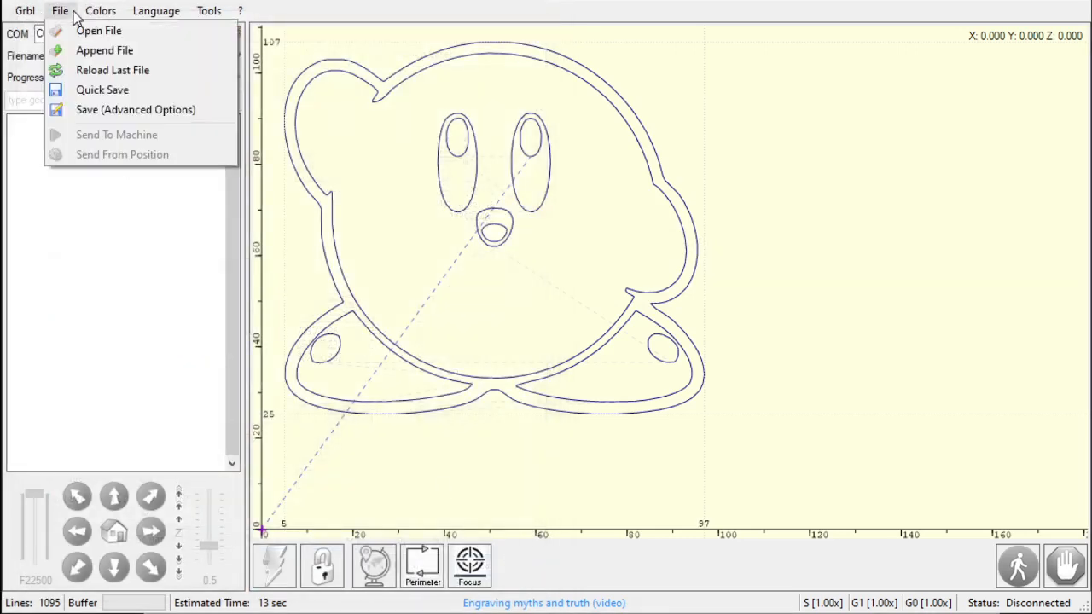
pyautogui.click(98, 71)
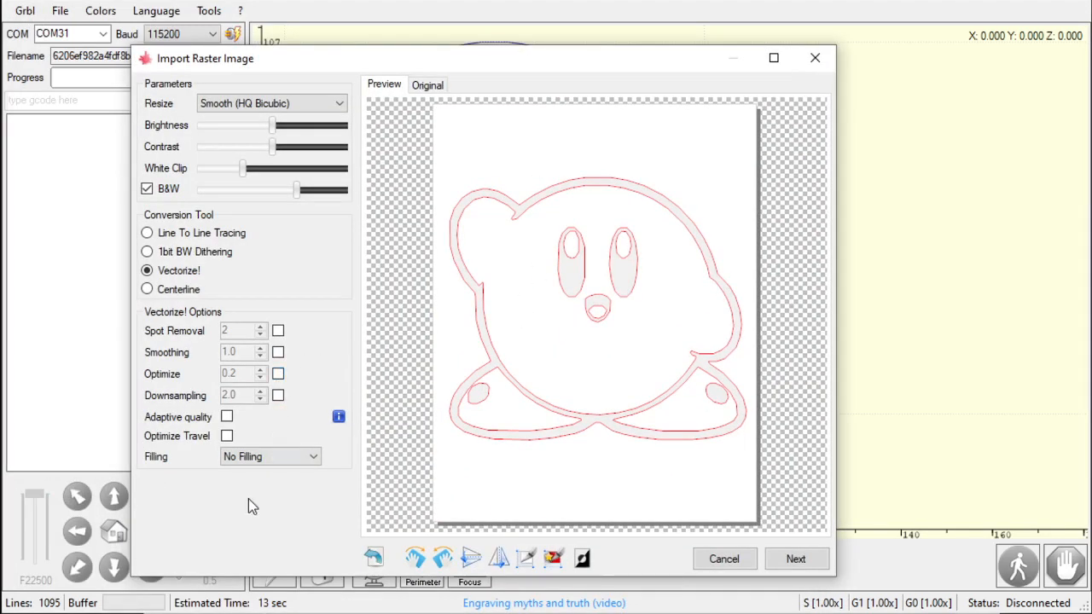
pyautogui.click(267, 460)
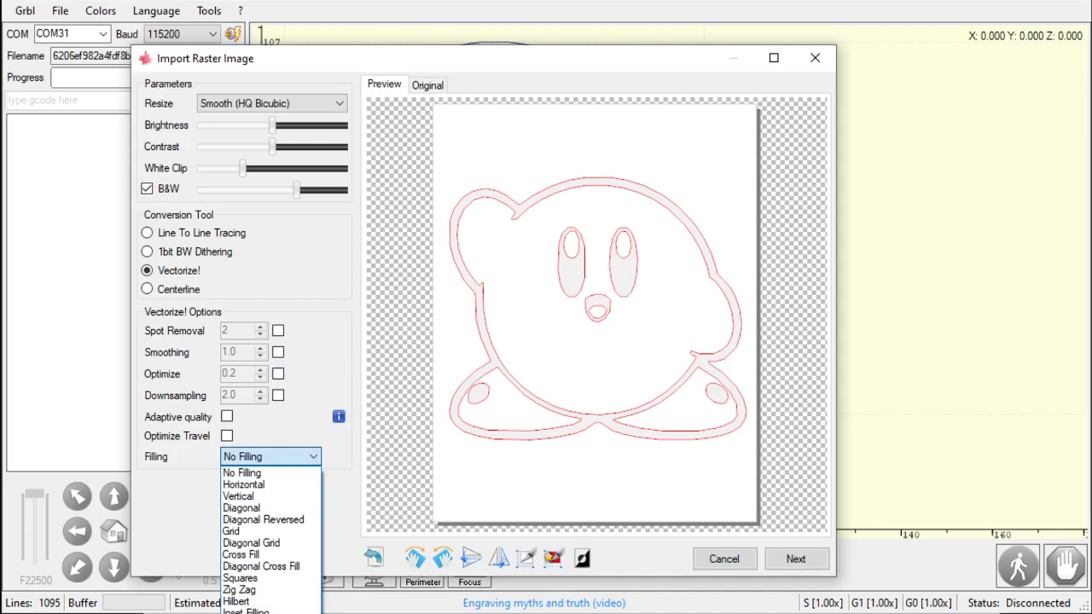
pyautogui.click(265, 613)
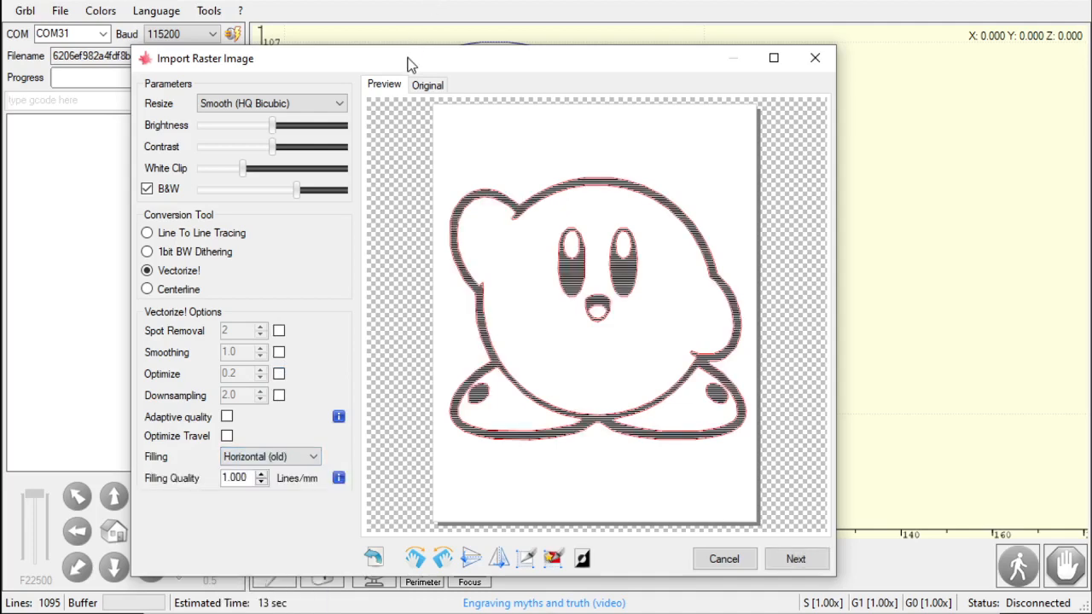
pyautogui.moveTo(407, 65); pyautogui.dragTo(419, 0)
pyautogui.click(273, 380)
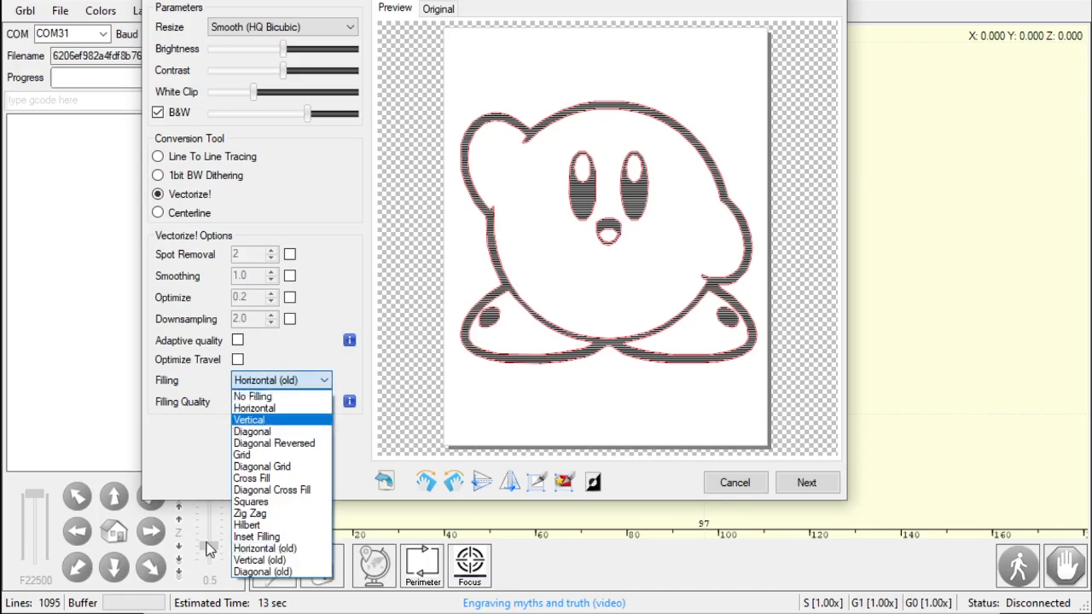
pyautogui.click(256, 551)
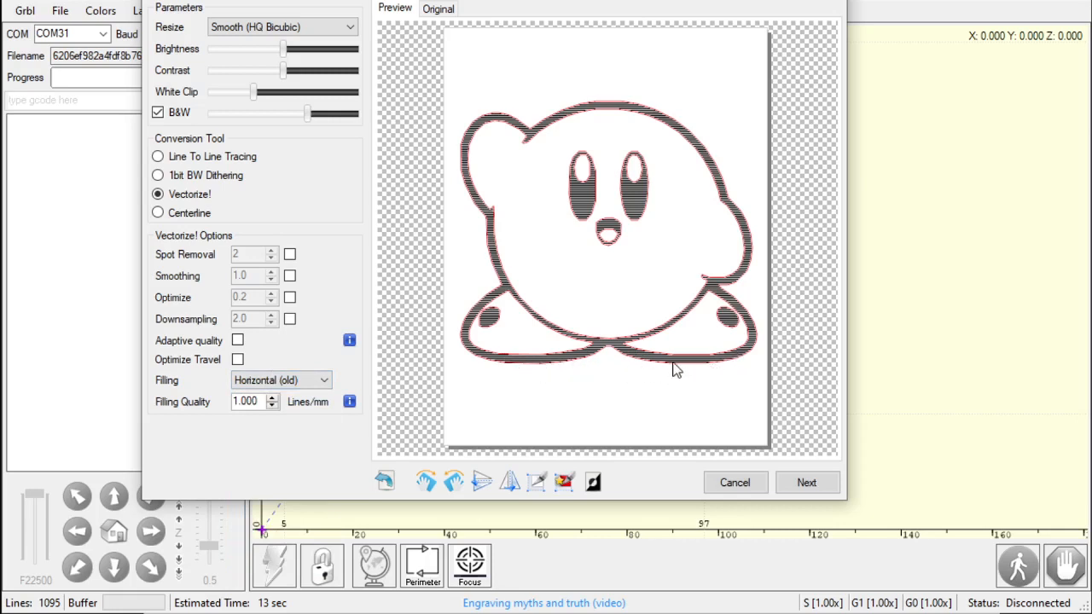
pyautogui.click(324, 380)
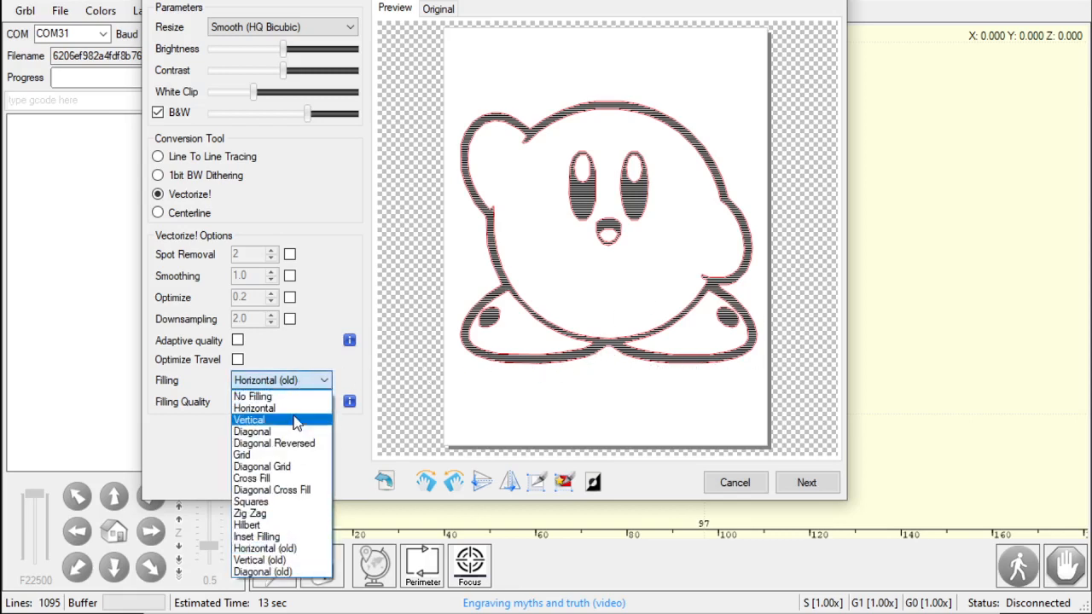
pyautogui.click(295, 409)
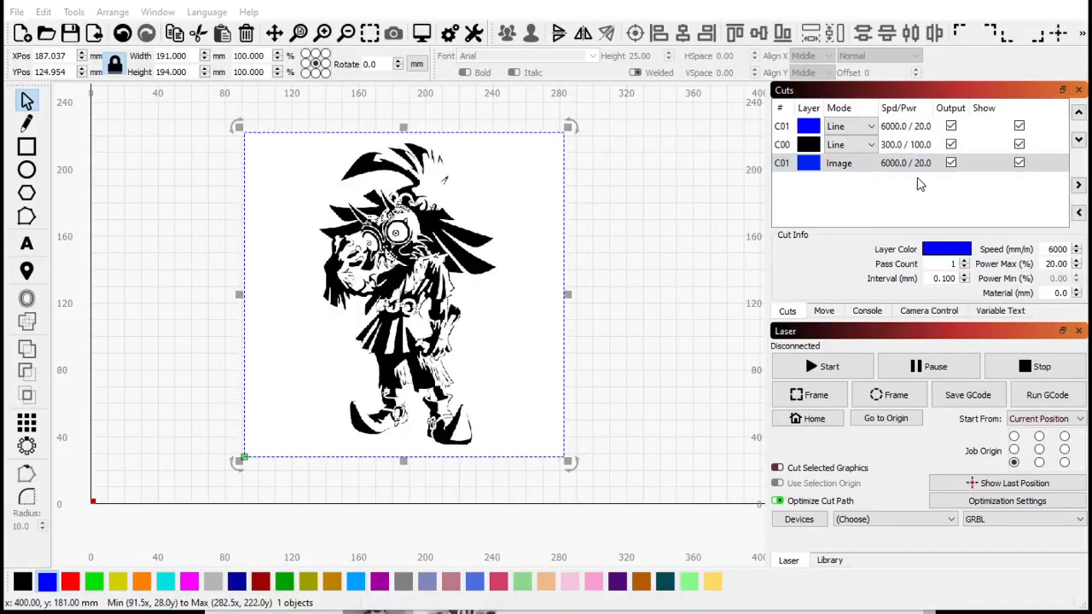
# - Inspect the cut settings of the black line layer and the image layer without changing them
pyautogui.doubleClick(853, 144)
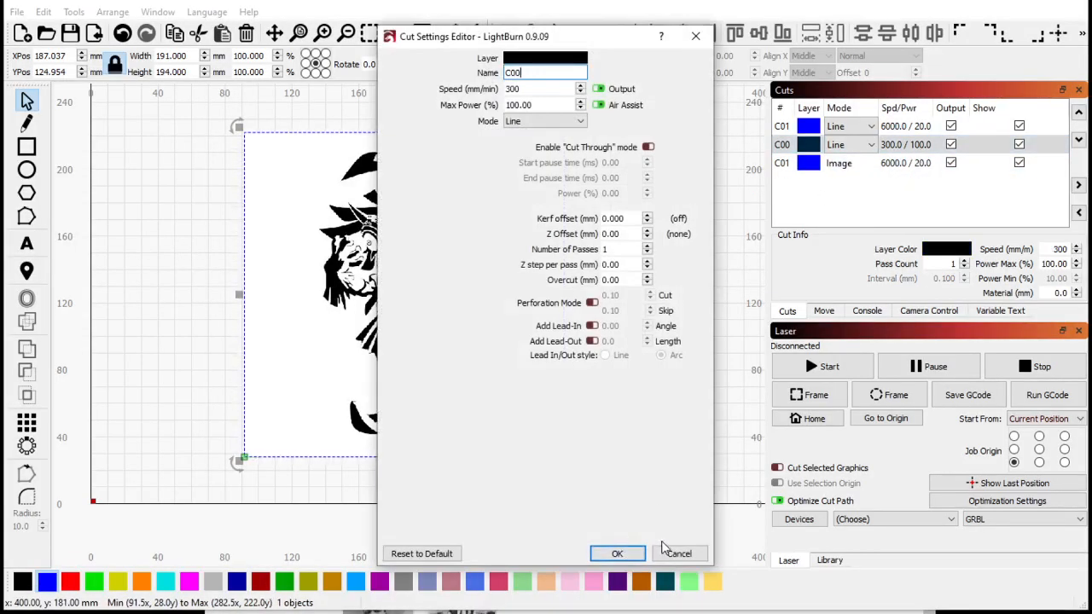
pyautogui.click(674, 552)
pyautogui.doubleClick(908, 174)
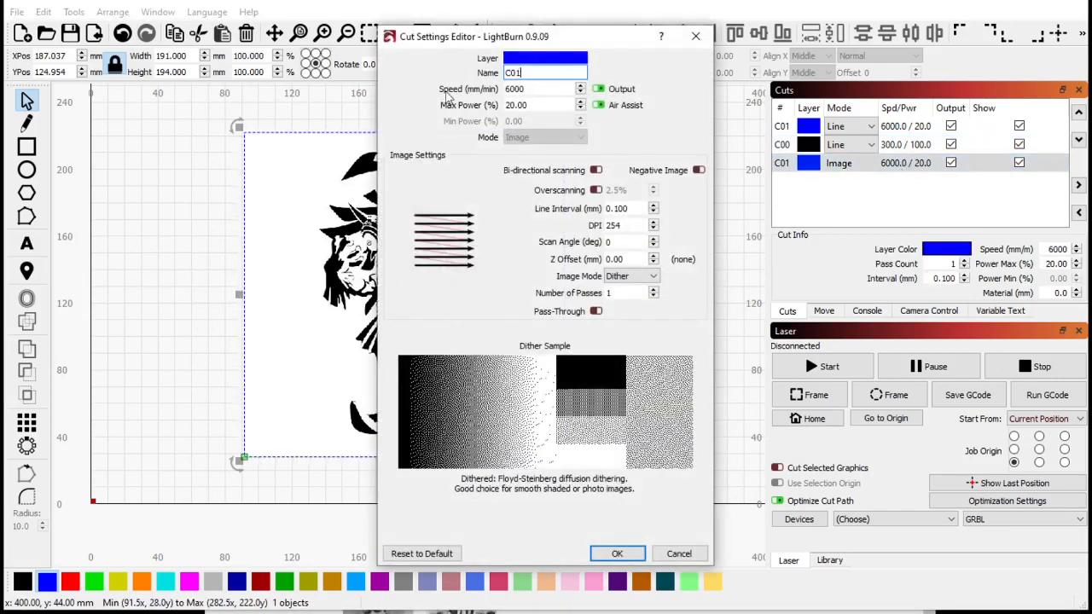
pyautogui.click(680, 554)
# - Select the Skull Kid image and delete it
pyautogui.moveTo(407, 259); pyautogui.dragTo(345, 340)
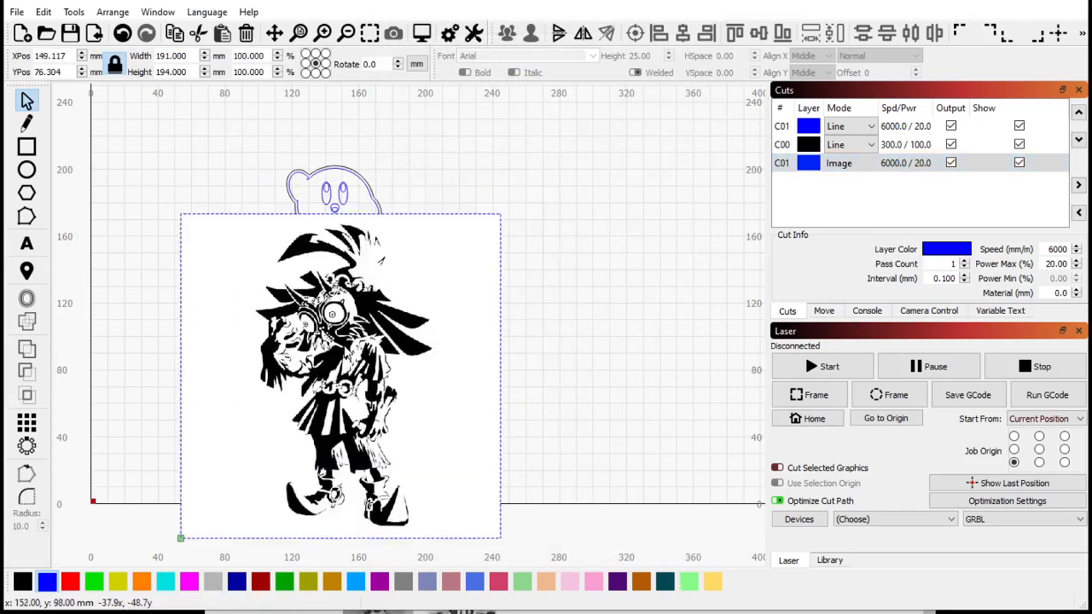
pyautogui.press('Delete')
# - Select the whole Kirby design and assign it to the red layer
pyautogui.click(343, 200)
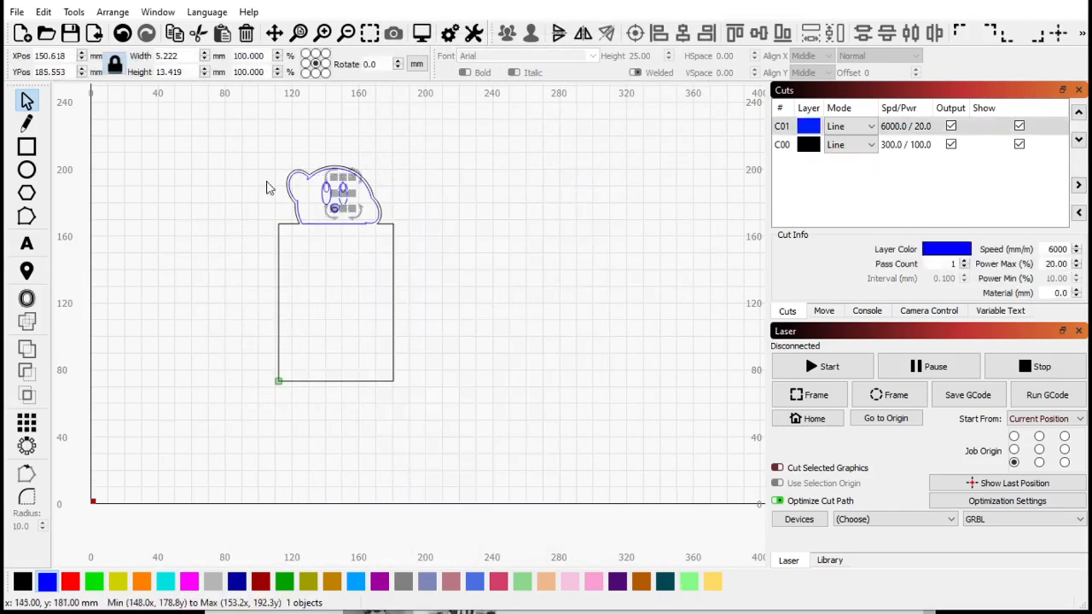
pyautogui.scroll(2, 320, 132)
pyautogui.moveTo(194, 126); pyautogui.dragTo(640, 556)
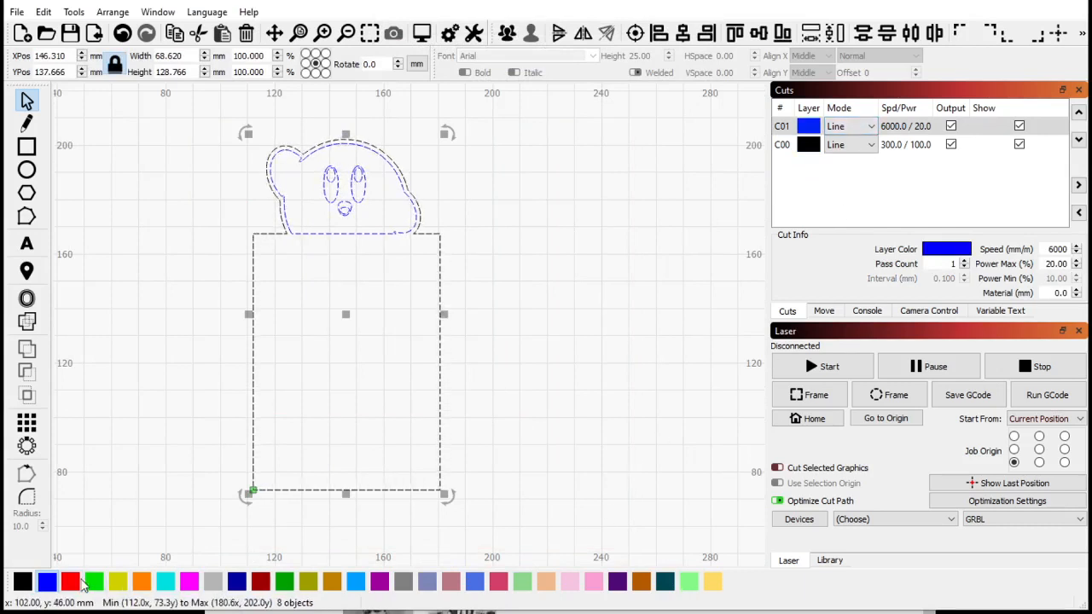
pyautogui.click(81, 580)
# - Enable Flood Fill in the red fill layer's cut settings
pyautogui.click(639, 225)
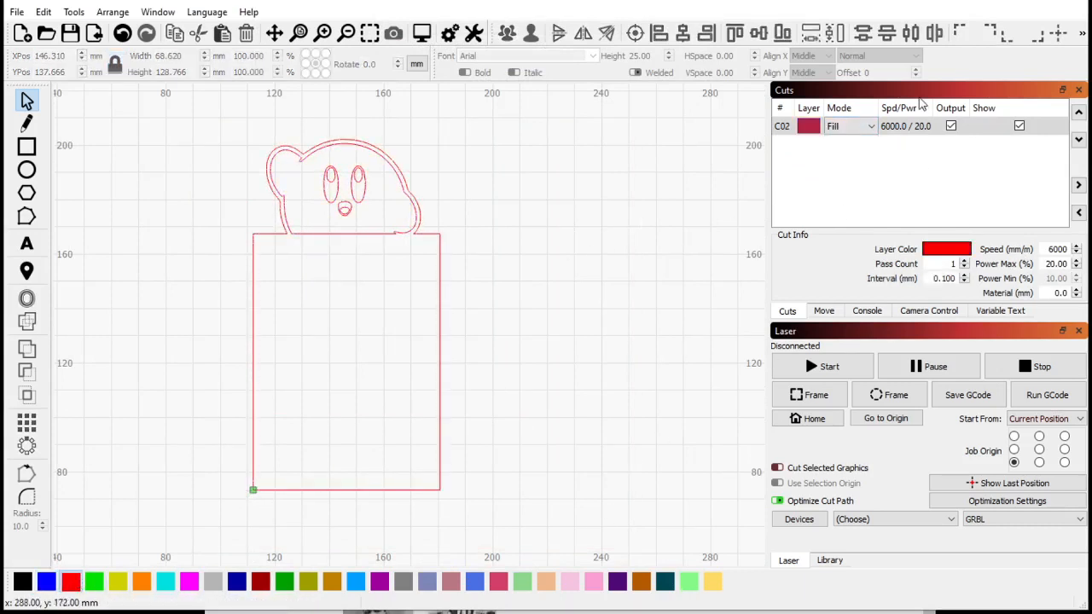
pyautogui.doubleClick(904, 128)
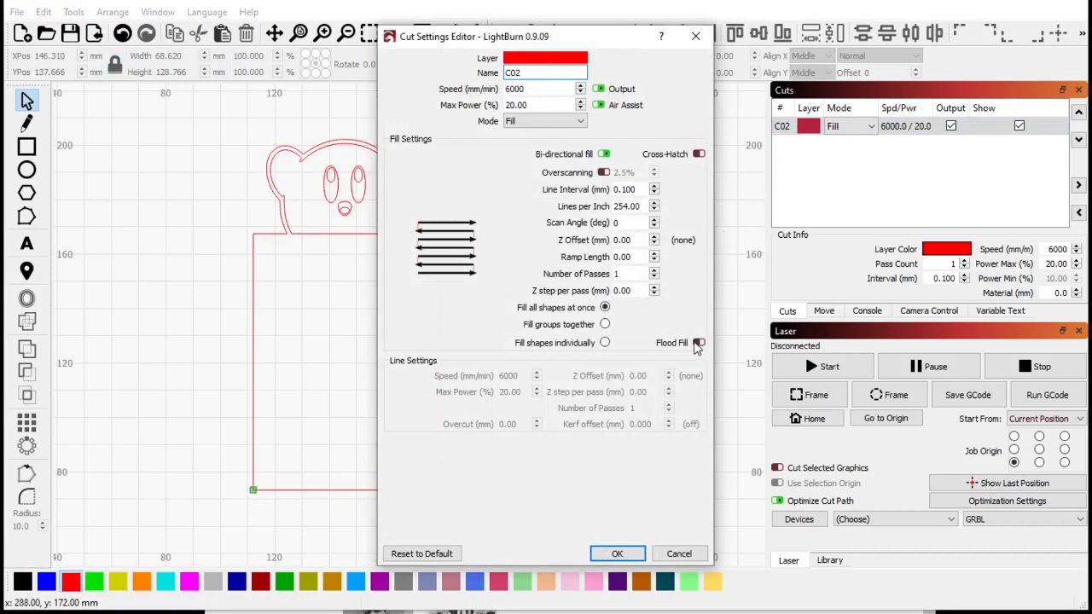
pyautogui.click(698, 343)
pyautogui.click(615, 554)
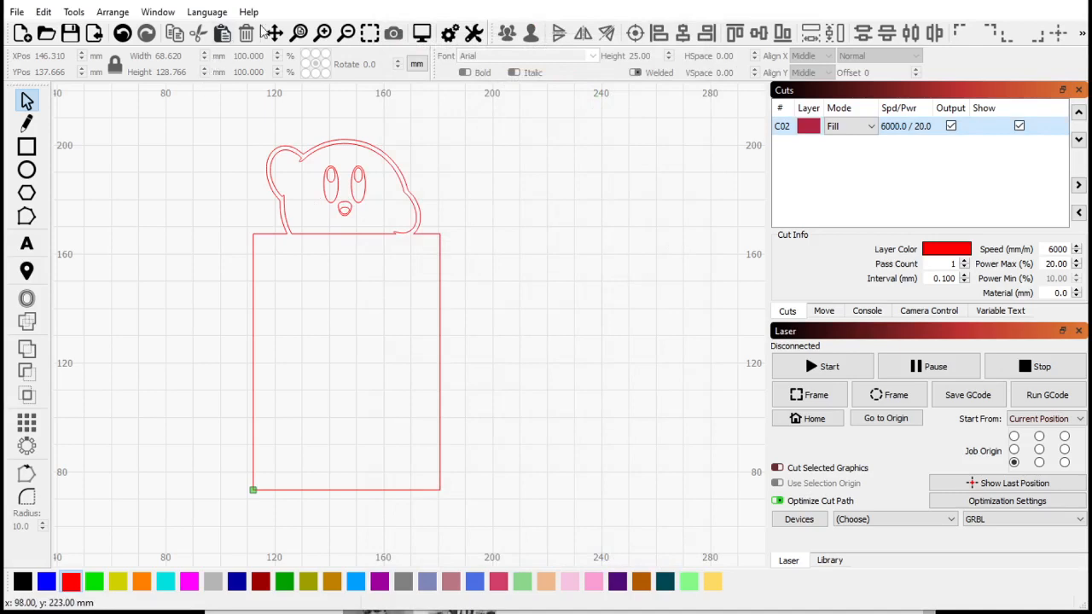
# - Open the job preview to check the fill engraving simulation, then close it
pyautogui.click(421, 33)
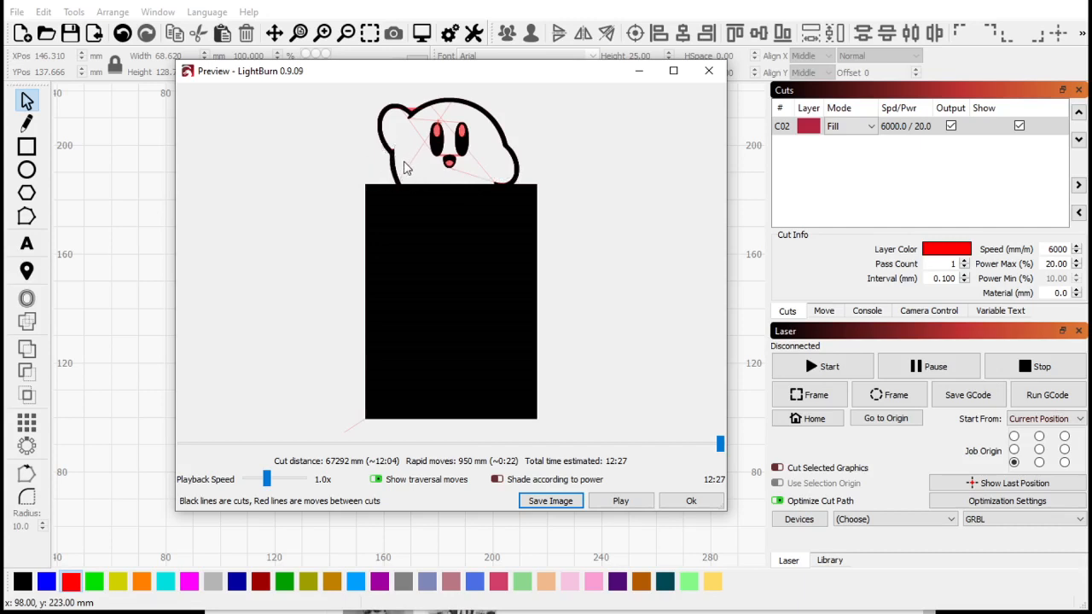
pyautogui.click(691, 501)
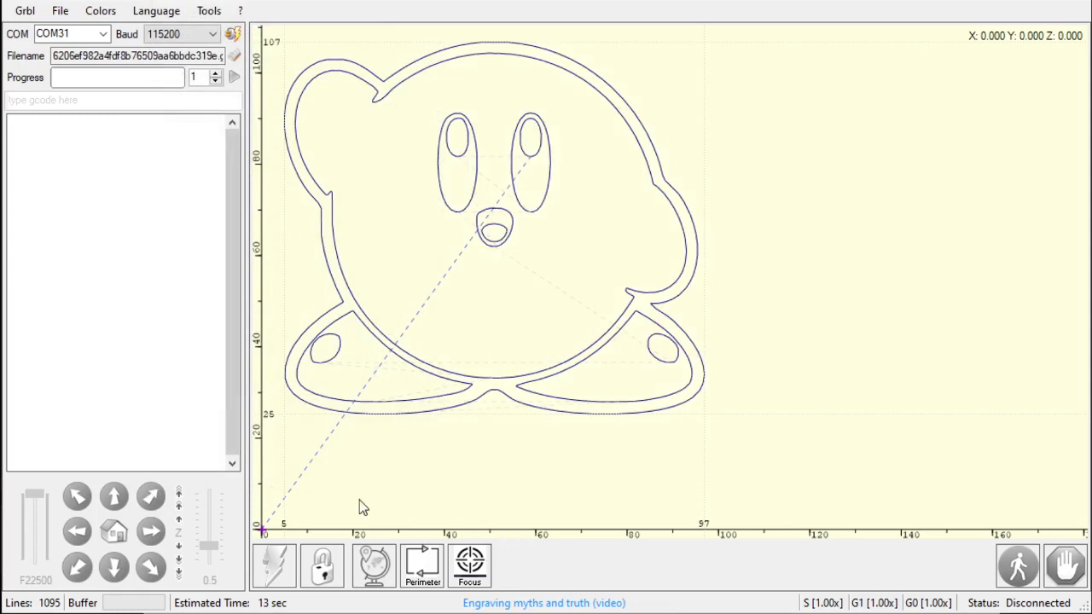
# - Browse the Tools, Language and Colors menus
pyautogui.click(209, 10)
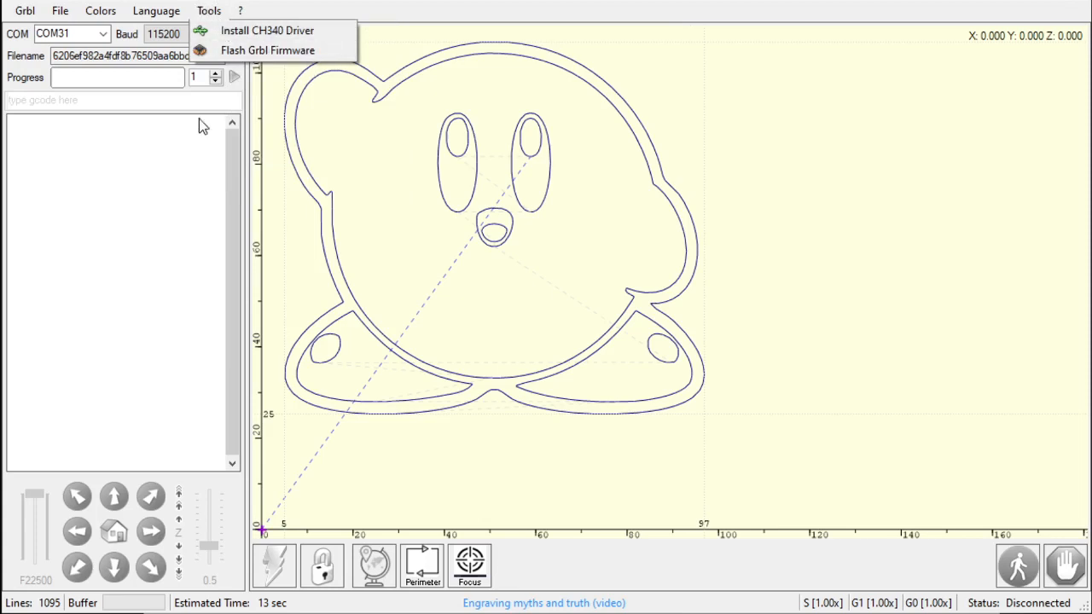
pyautogui.moveTo(157, 6)
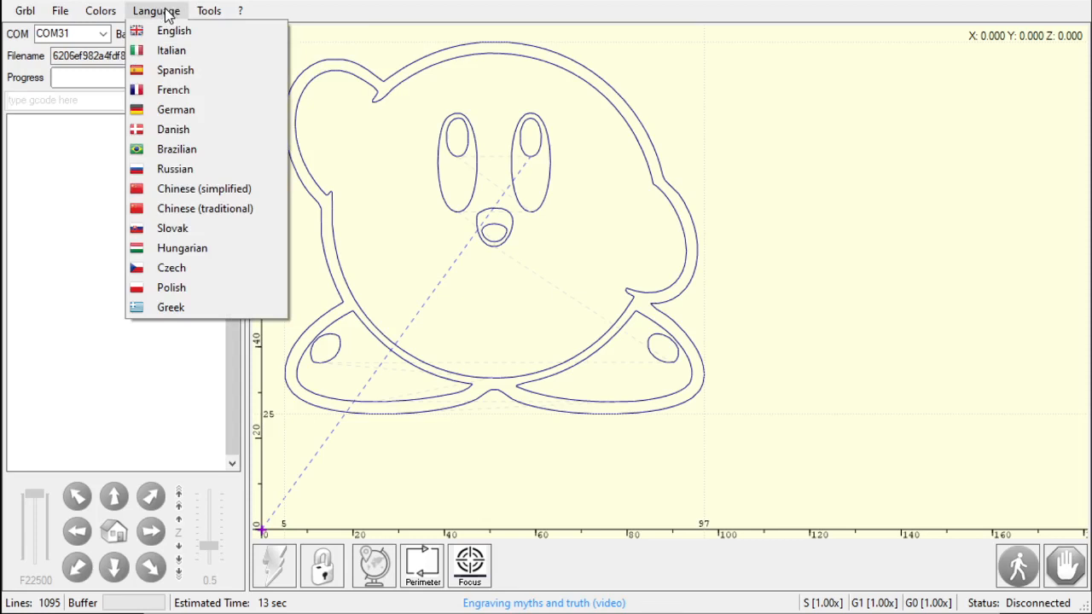
pyautogui.moveTo(111, 10)
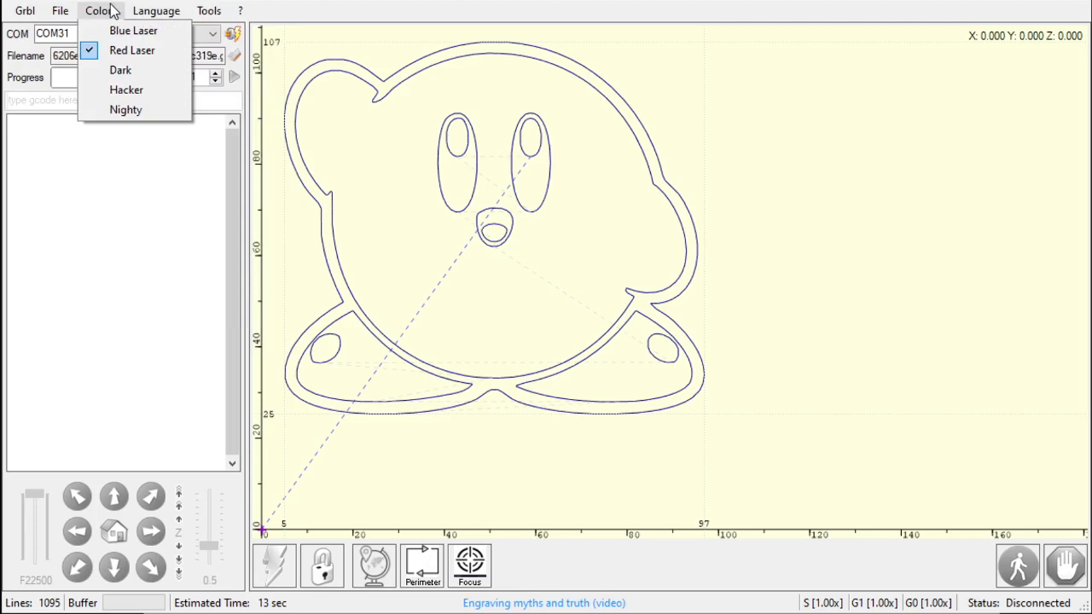
# - Switch the colour scheme to Blue Laser and back to Red Laser
pyautogui.click(116, 31)
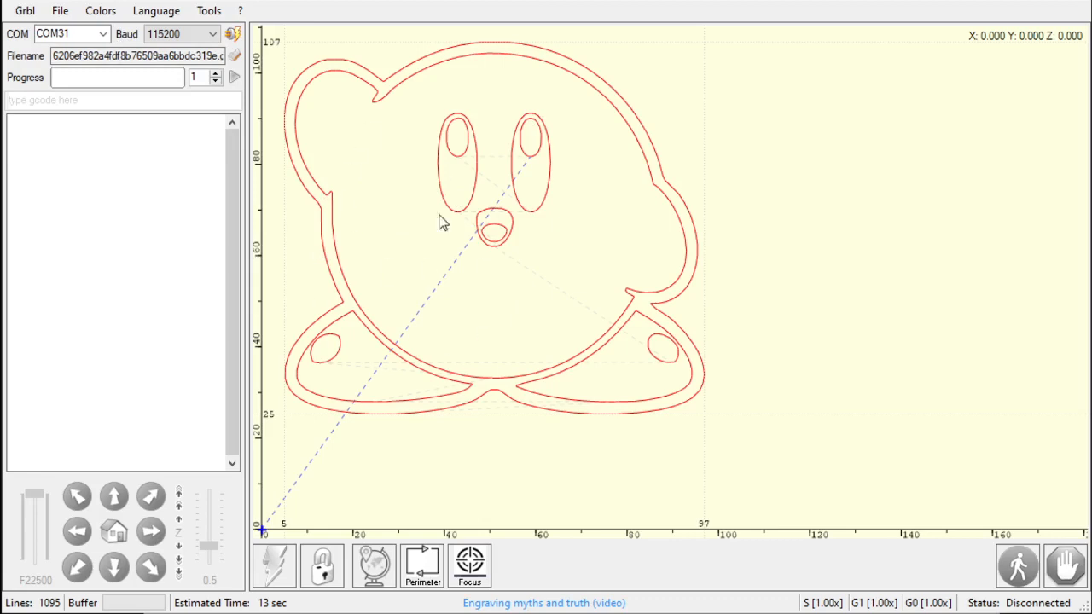
pyautogui.click(112, 11)
pyautogui.click(132, 52)
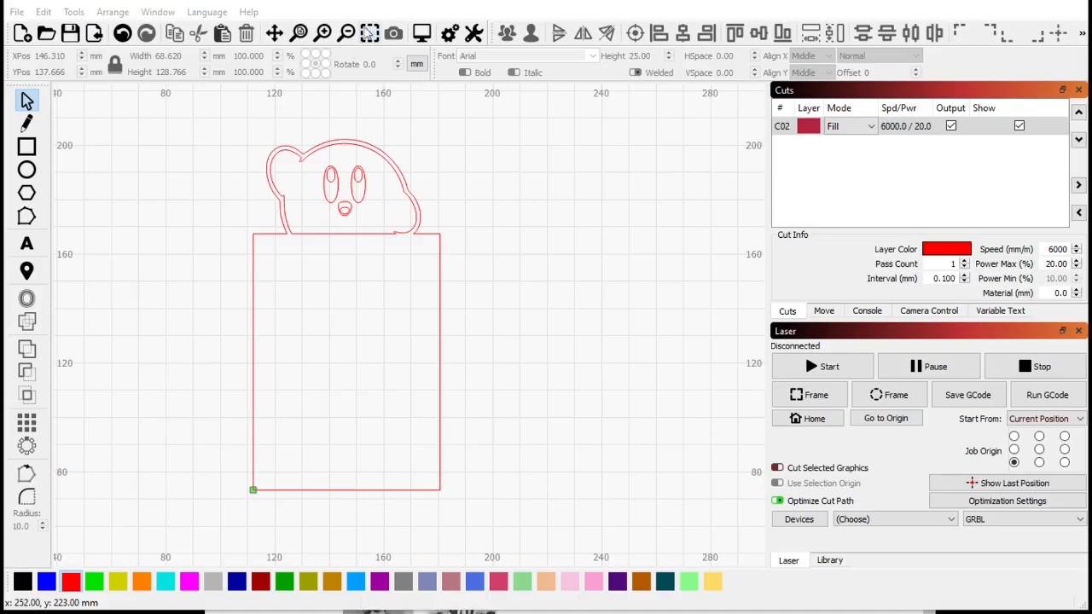
# - Select the whole Kirby design, move it to the blue layer and set that layer's mode to Fill
pyautogui.moveTo(146, 129); pyautogui.dragTo(602, 547)
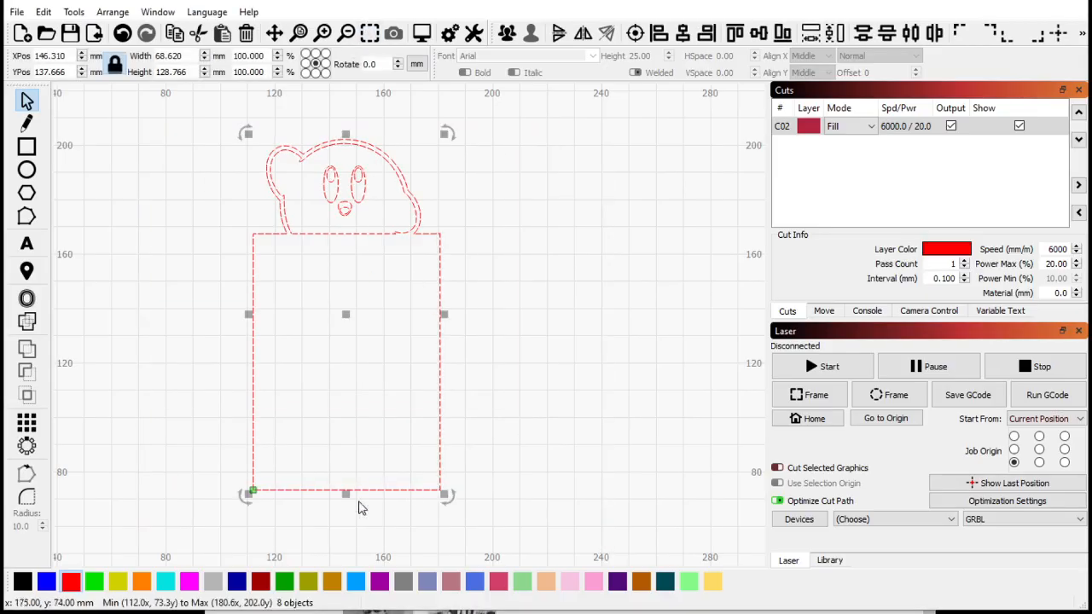
pyautogui.click(46, 581)
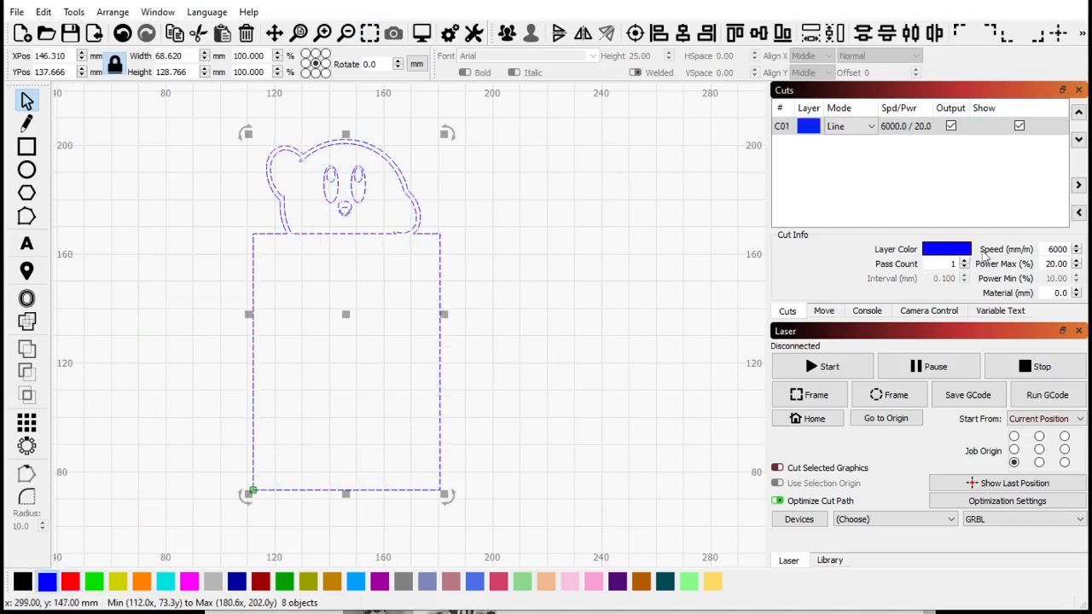
pyautogui.click(852, 126)
pyautogui.click(858, 153)
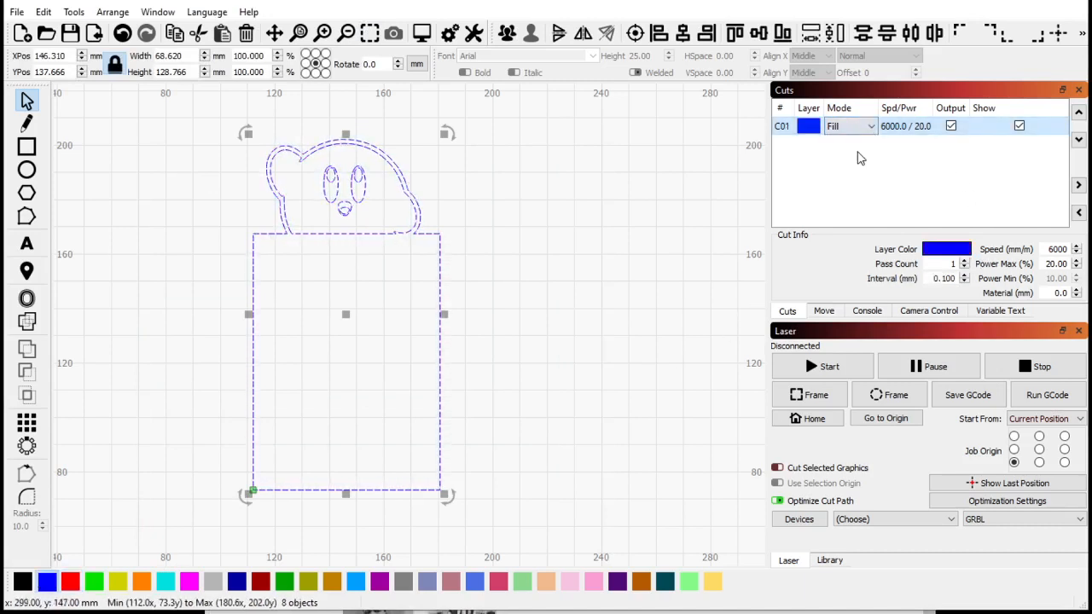
pyautogui.click(516, 292)
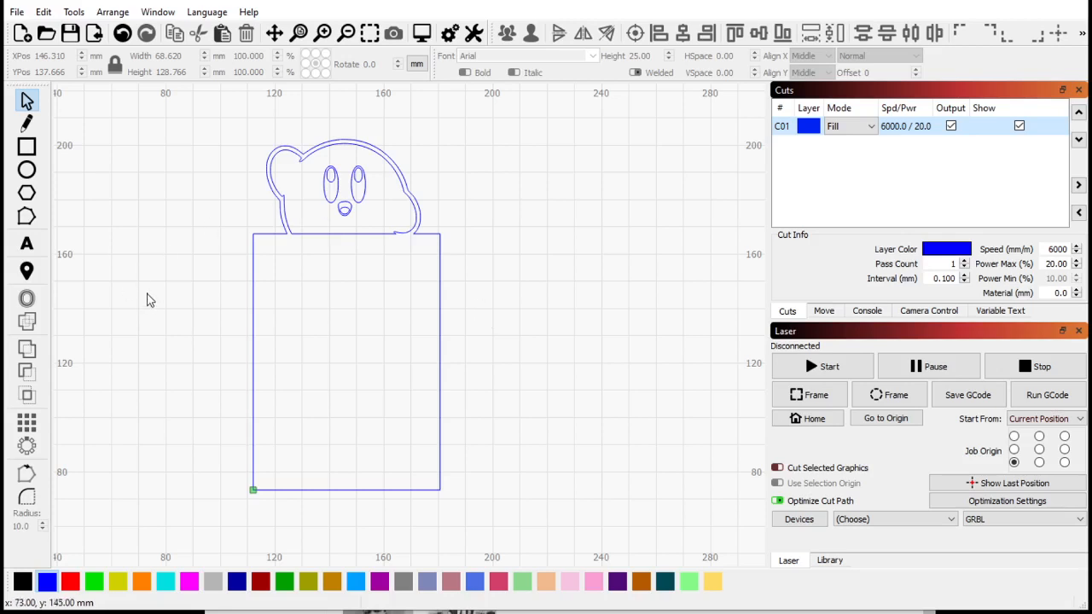
# - Select COM25 as the serial port
pyautogui.scroll(-1, 150, 300)
pyautogui.scroll(-1, 172, 289)
pyautogui.scroll(1, 143, 335)
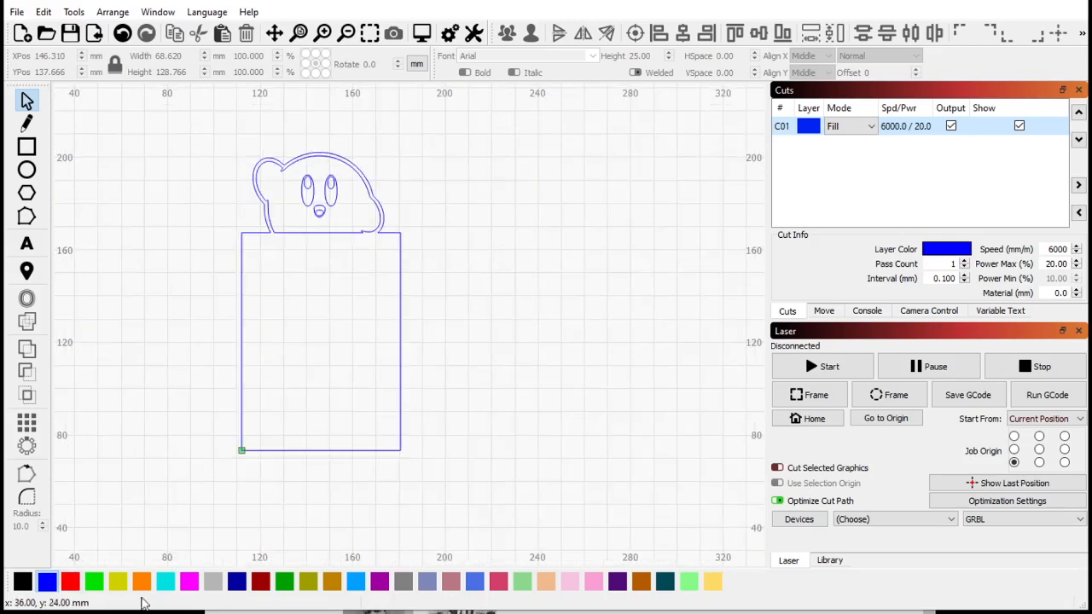
pyautogui.scroll(1, 168, 253)
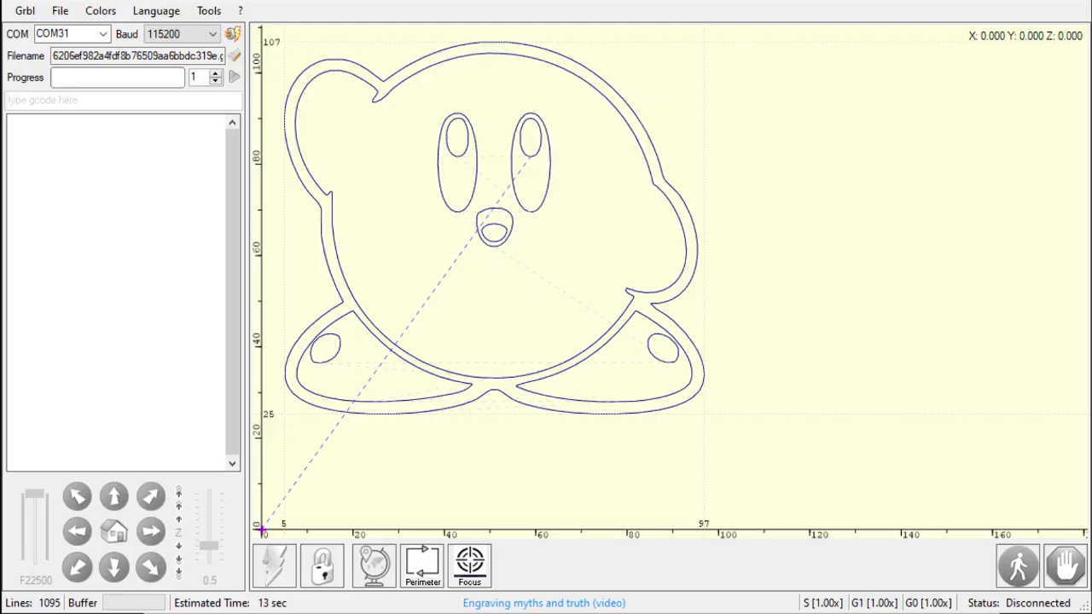
pyautogui.click(103, 35)
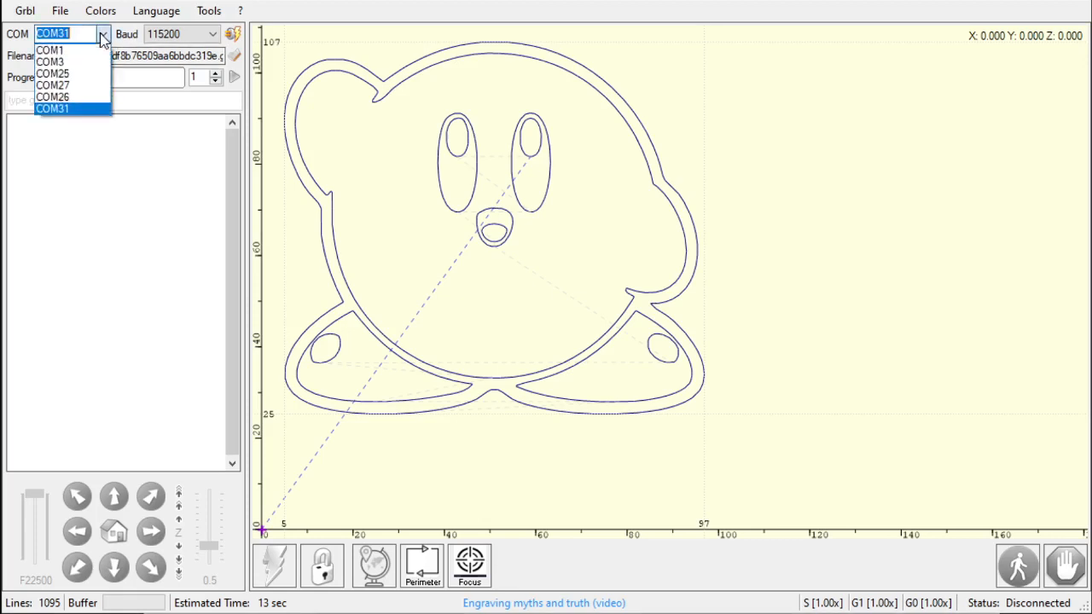
pyautogui.click(85, 73)
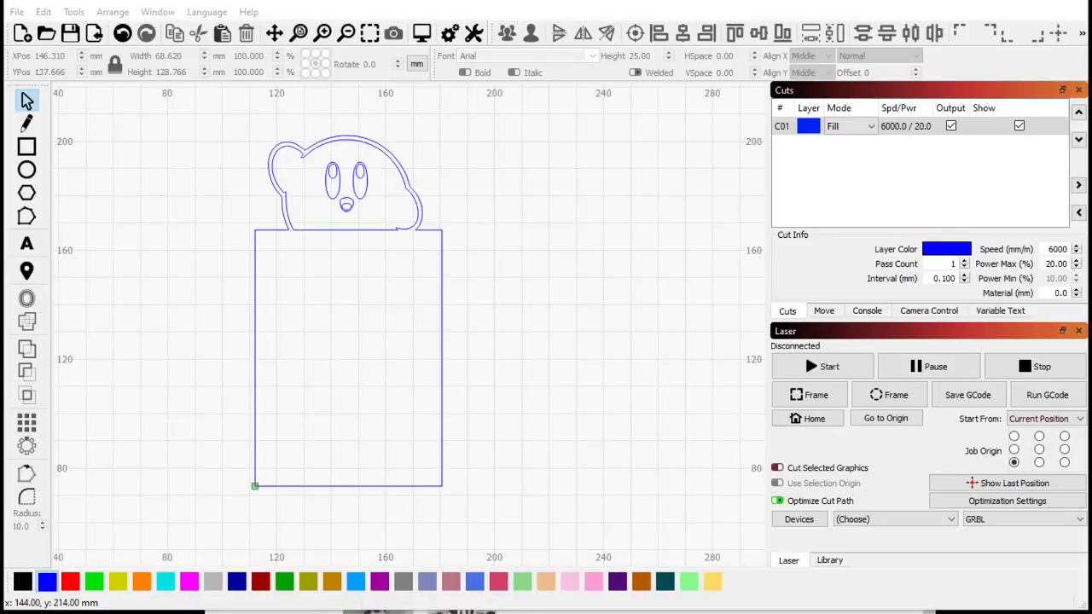
# - Walk through the new device wizard choosing GRBL over Serial/USB, then cancel it and the device list
pyautogui.click(799, 519)
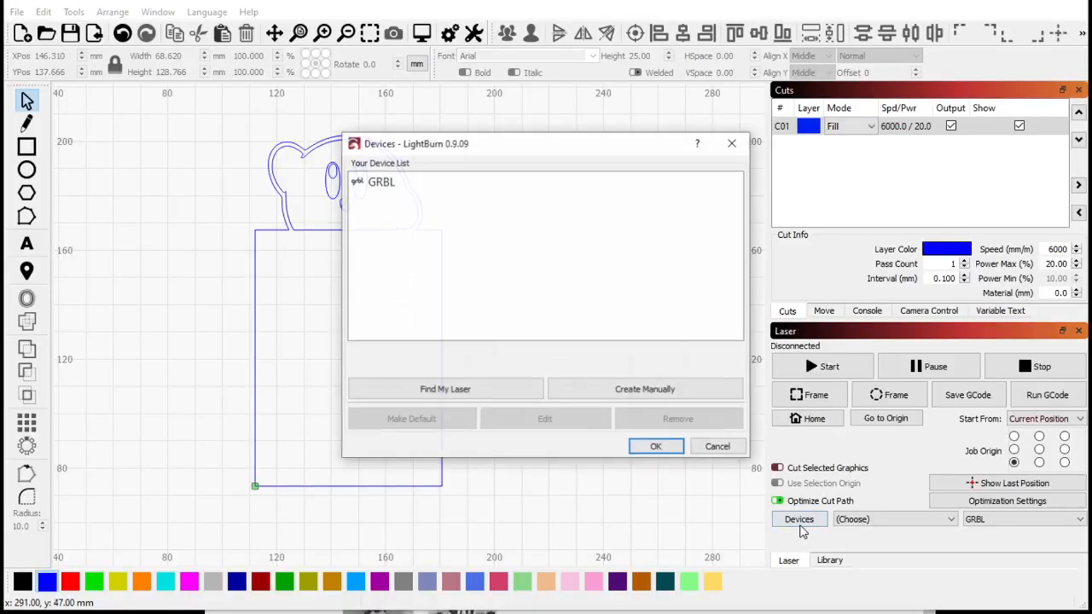
pyautogui.click(627, 395)
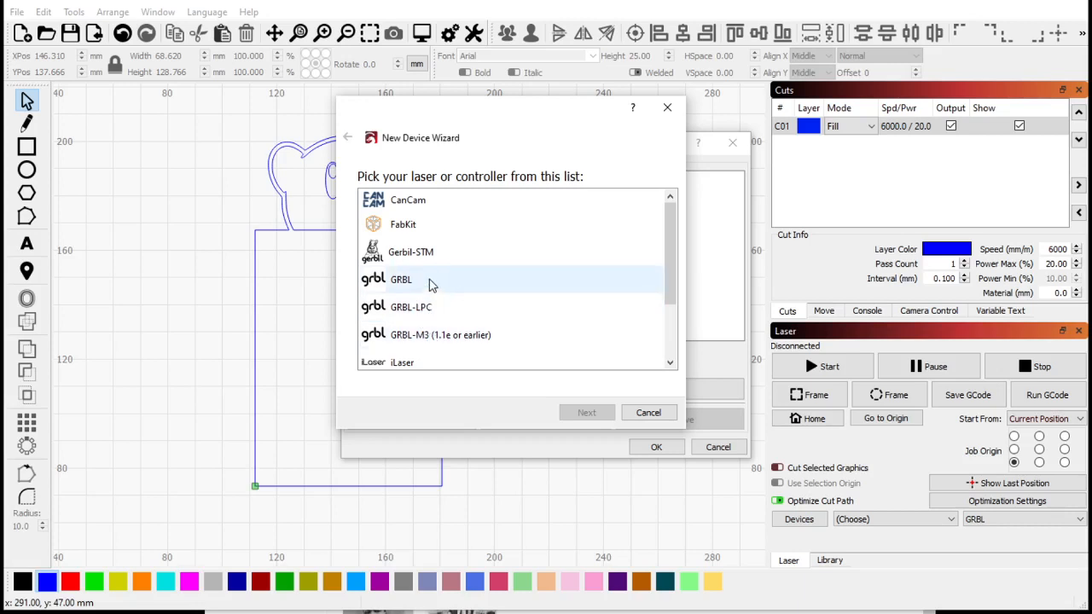
pyautogui.scroll(-2, 433, 294)
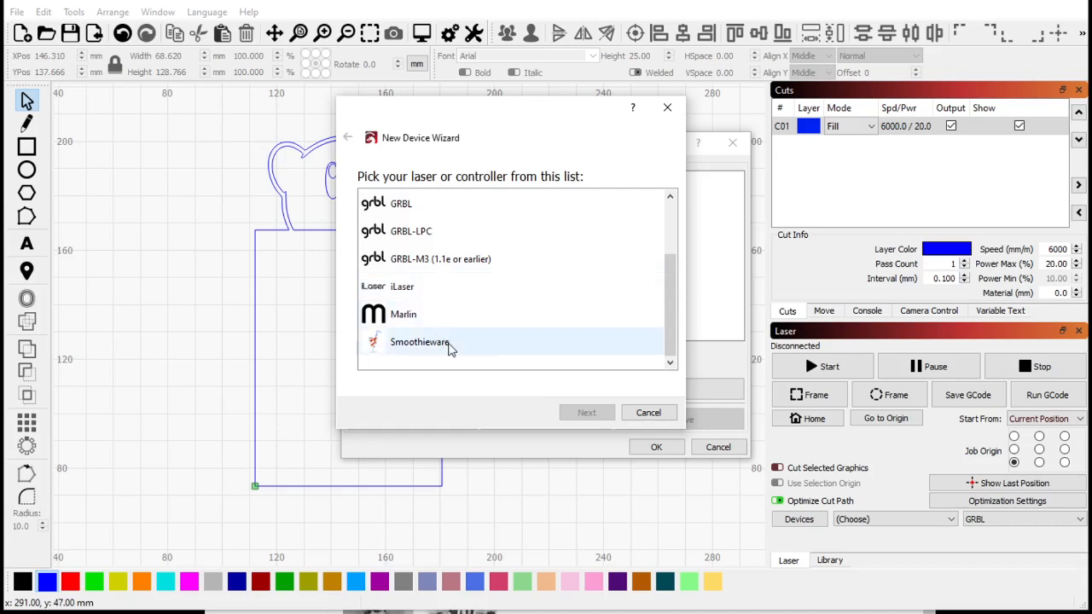
pyautogui.scroll(2, 491, 312)
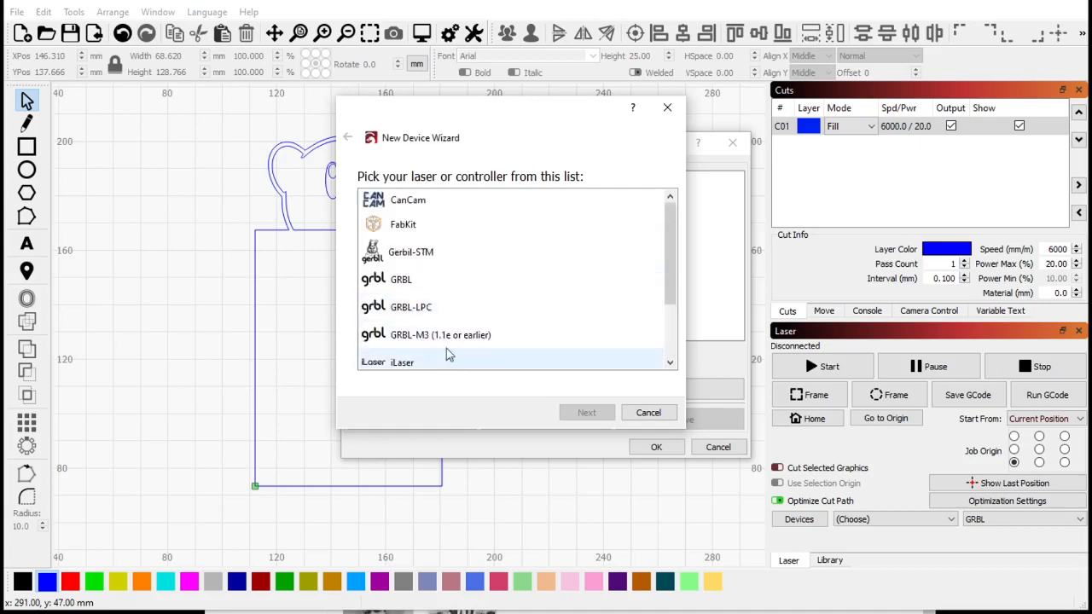
pyautogui.scroll(-2, 450, 355)
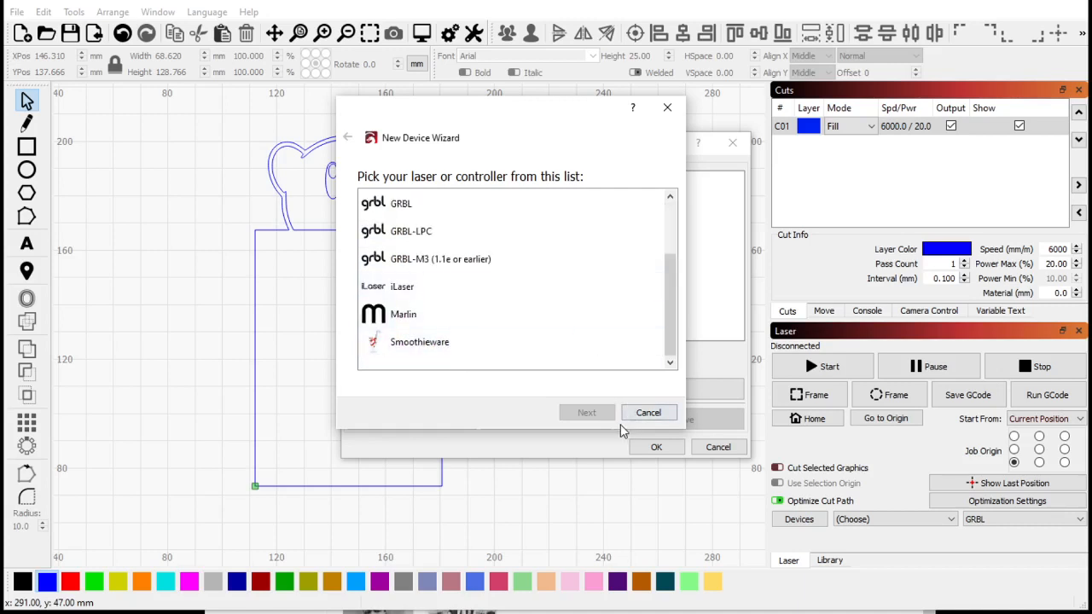
pyautogui.scroll(2, 488, 275)
pyautogui.scroll(-2, 487, 275)
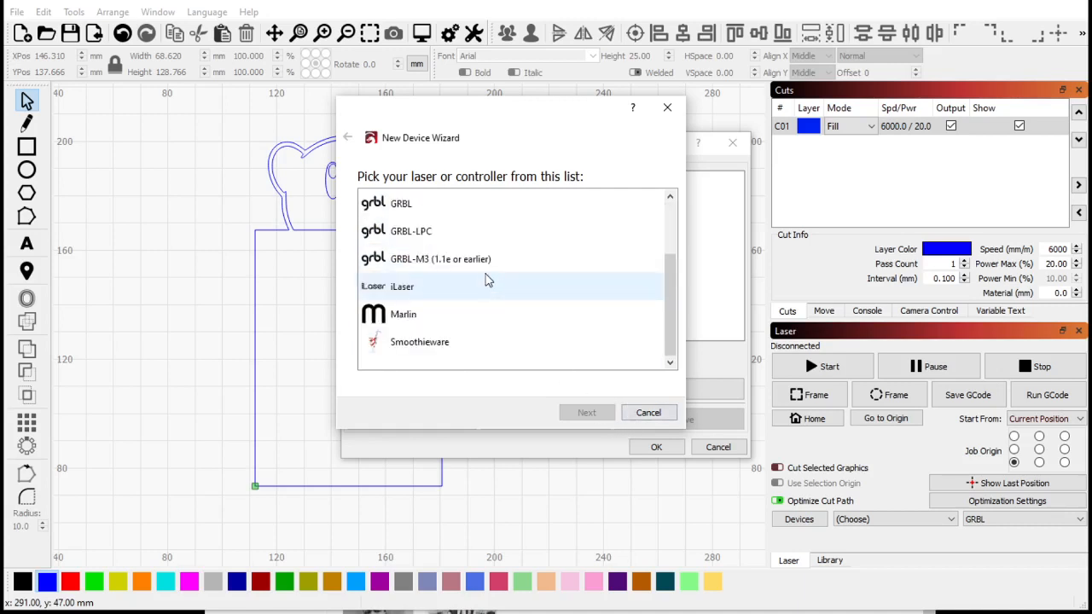
pyautogui.click(487, 203)
pyautogui.click(594, 414)
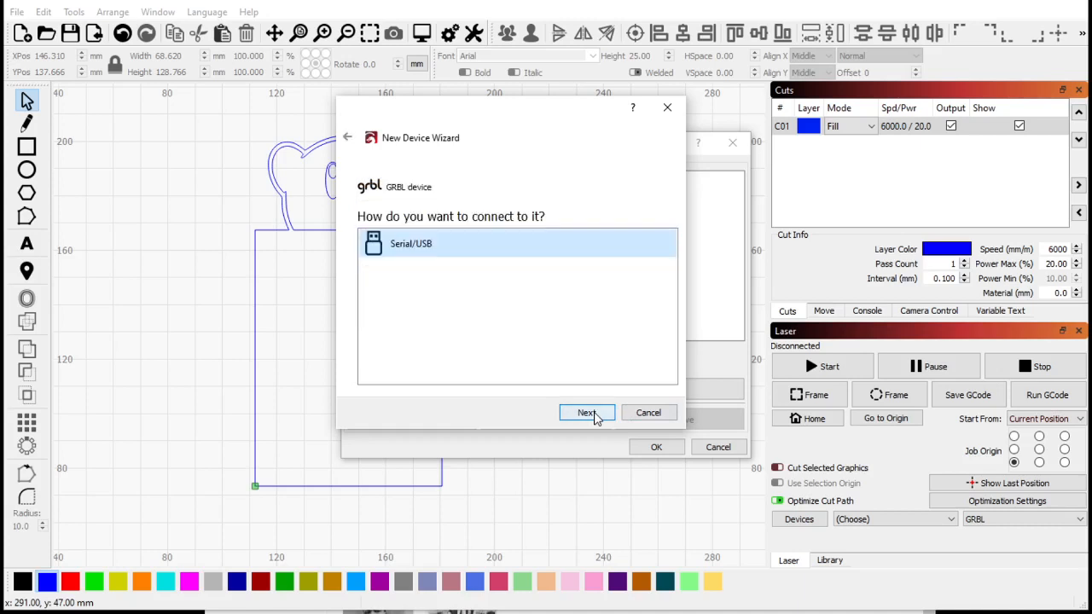
pyautogui.click(610, 418)
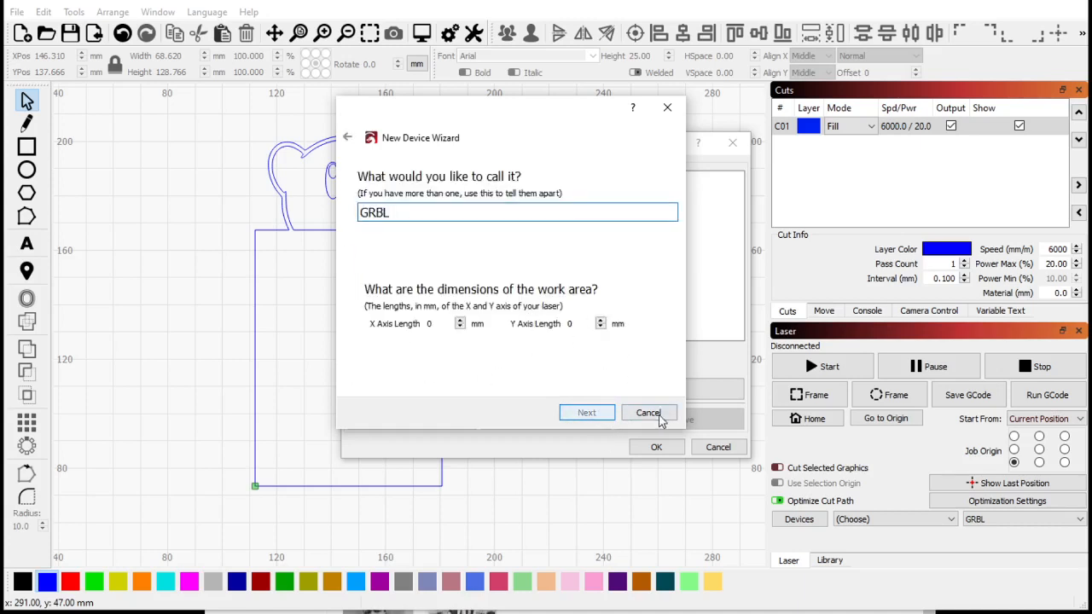
pyautogui.click(648, 413)
pyautogui.click(719, 447)
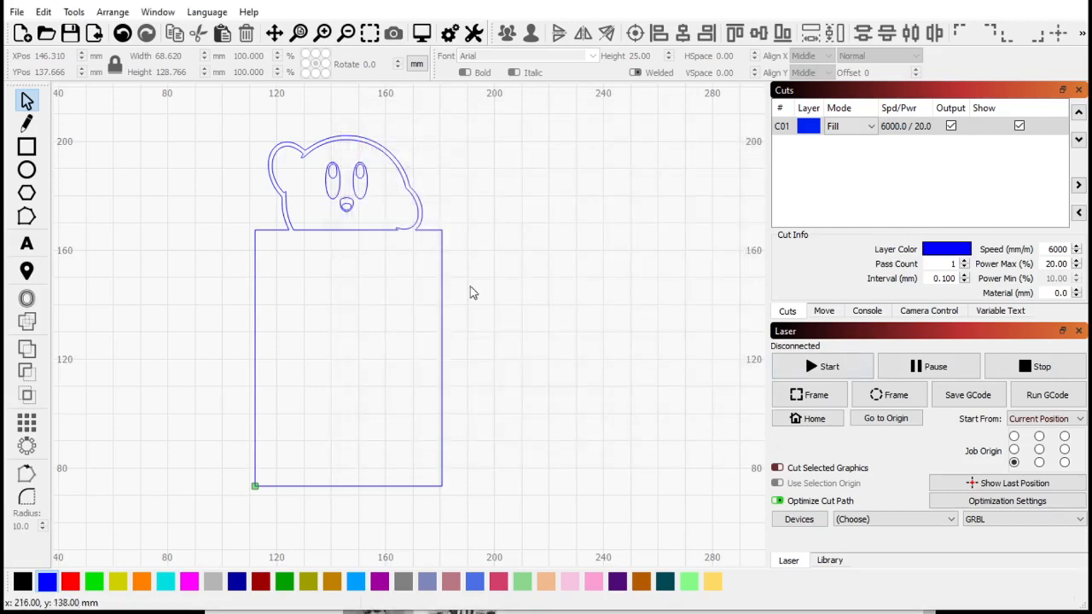
# - Draw an ellipse about 42 by 57 mm to the right of the Kirby design
pyautogui.scroll(-6, 293, 370)
pyautogui.scroll(-1, 237, 253)
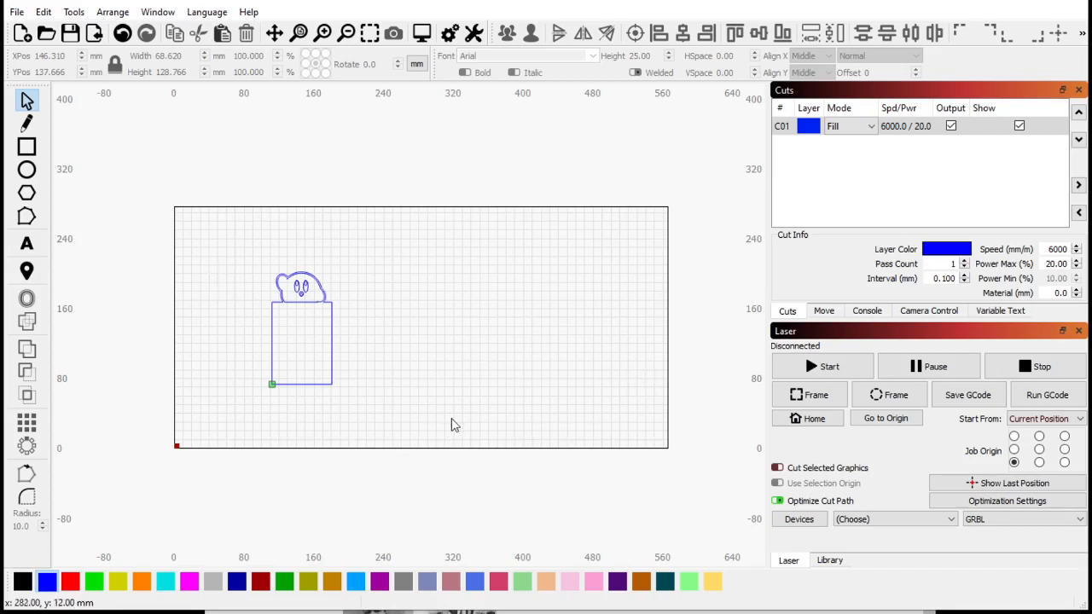
pyautogui.scroll(1, 359, 379)
pyautogui.scroll(2, 263, 388)
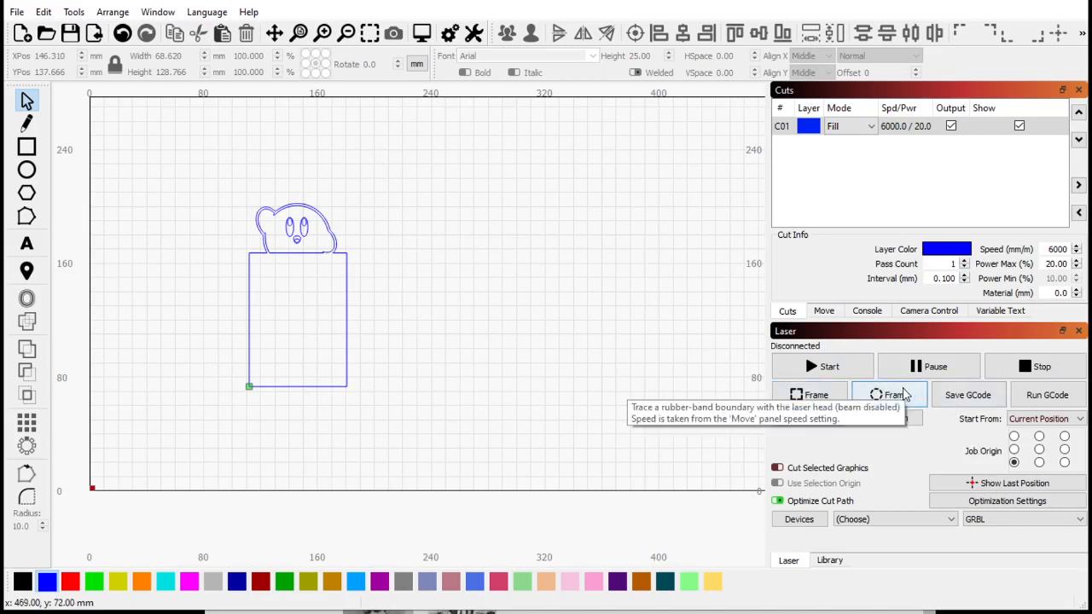
pyautogui.scroll(3, 285, 256)
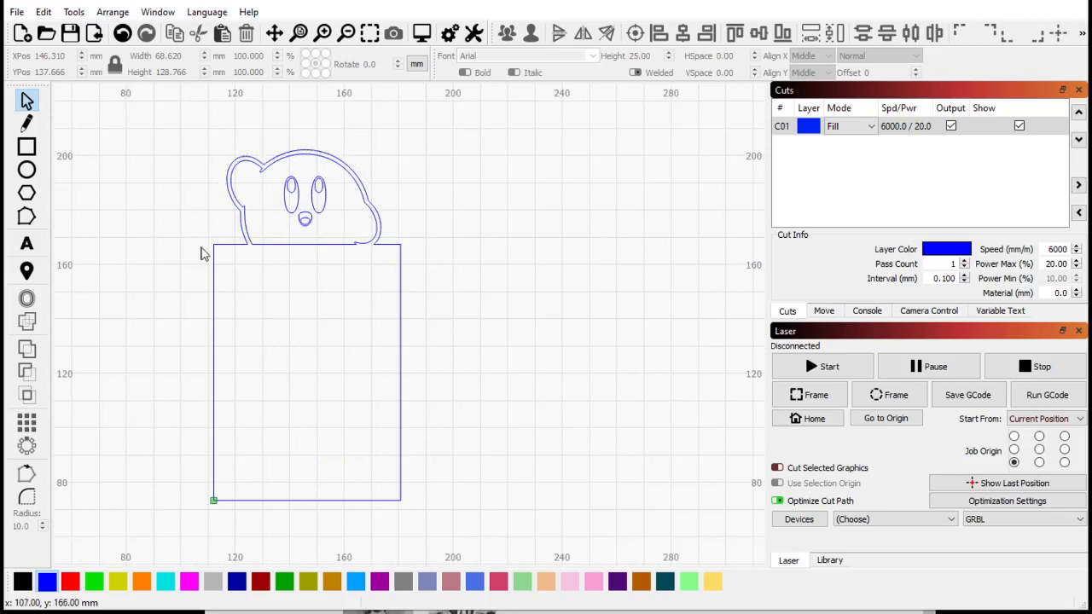
pyautogui.scroll(-2, 312, 384)
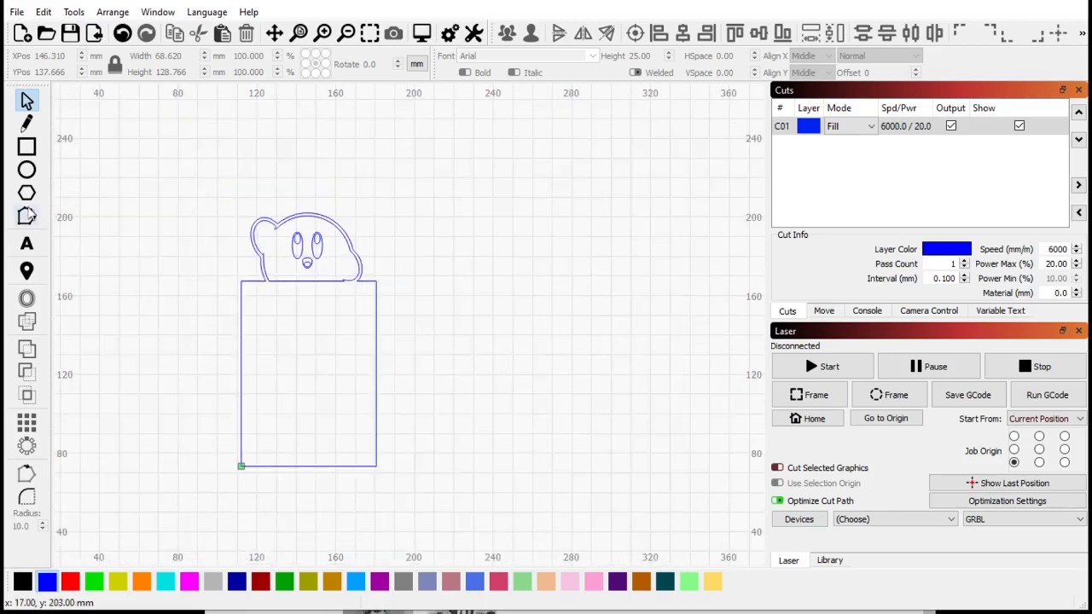
pyautogui.click(26, 170)
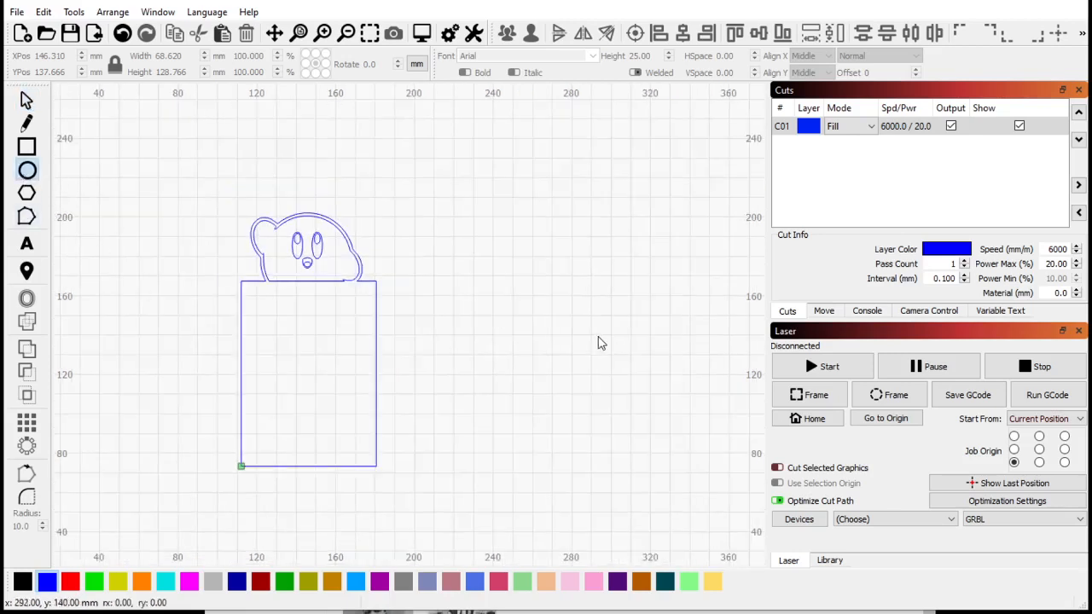
pyautogui.moveTo(601, 335); pyautogui.dragTo(686, 448)
pyautogui.scroll(-1, 363, 229)
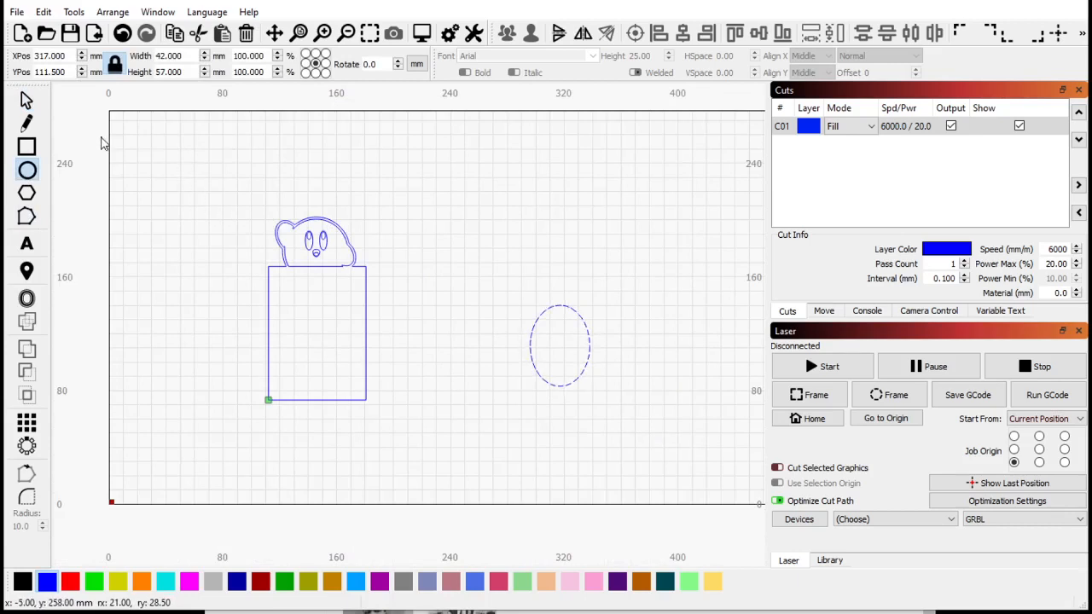
# - Select the Kirby design with its rectangle and delete it
pyautogui.click(27, 101)
pyautogui.moveTo(135, 171)
pyautogui.mouseDown()
pyautogui.moveTo(415, 435)
pyautogui.moveTo(471, 527)
pyautogui.mouseUp()
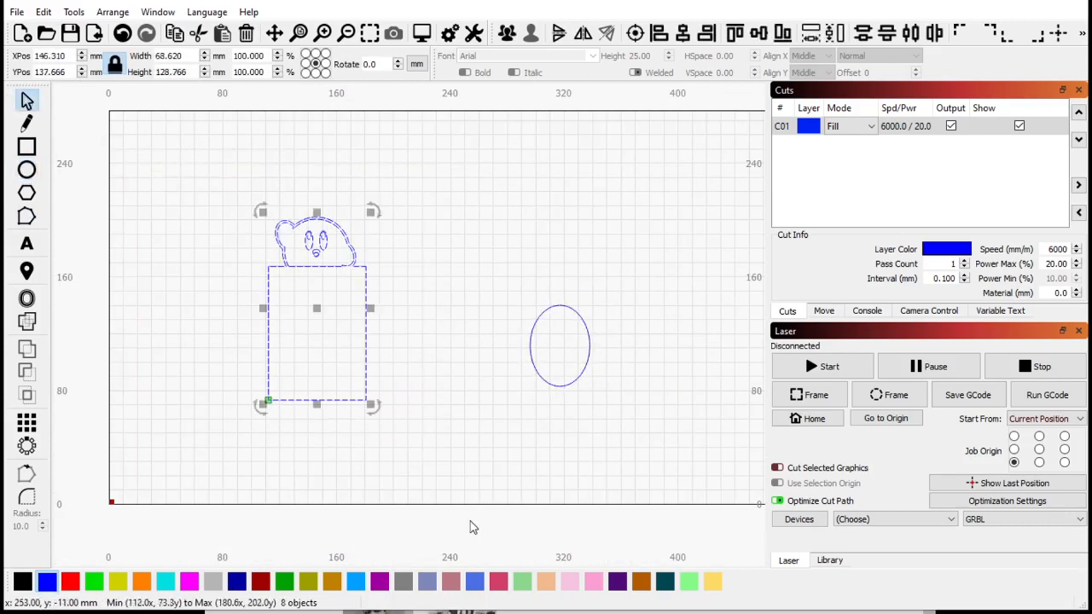
pyautogui.press('Delete')
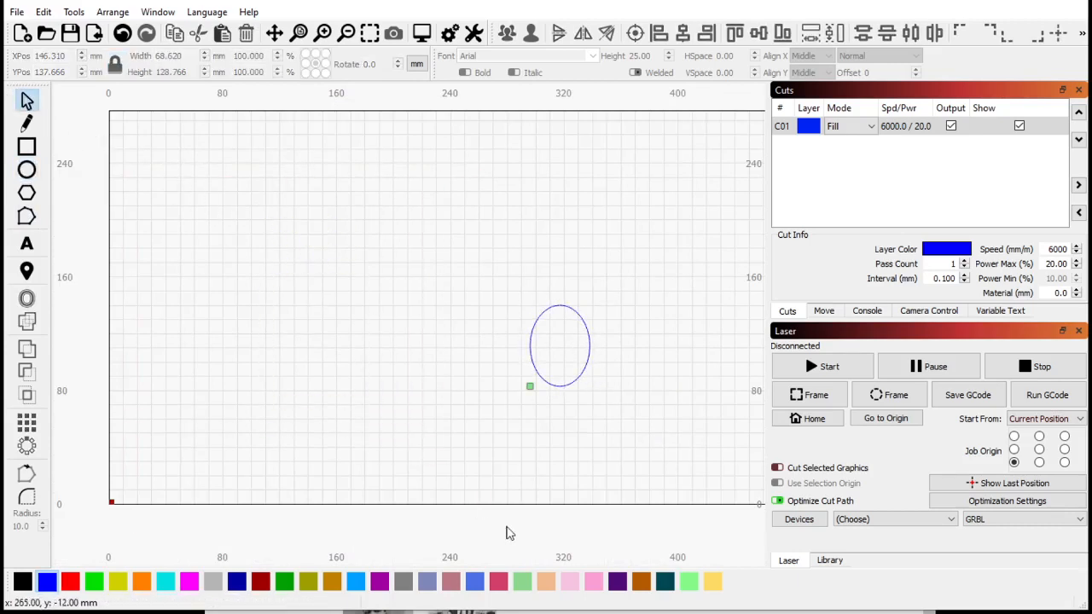
# - Move the ellipse left to about X 146 mm, Y 113 mm
pyautogui.click(590, 347)
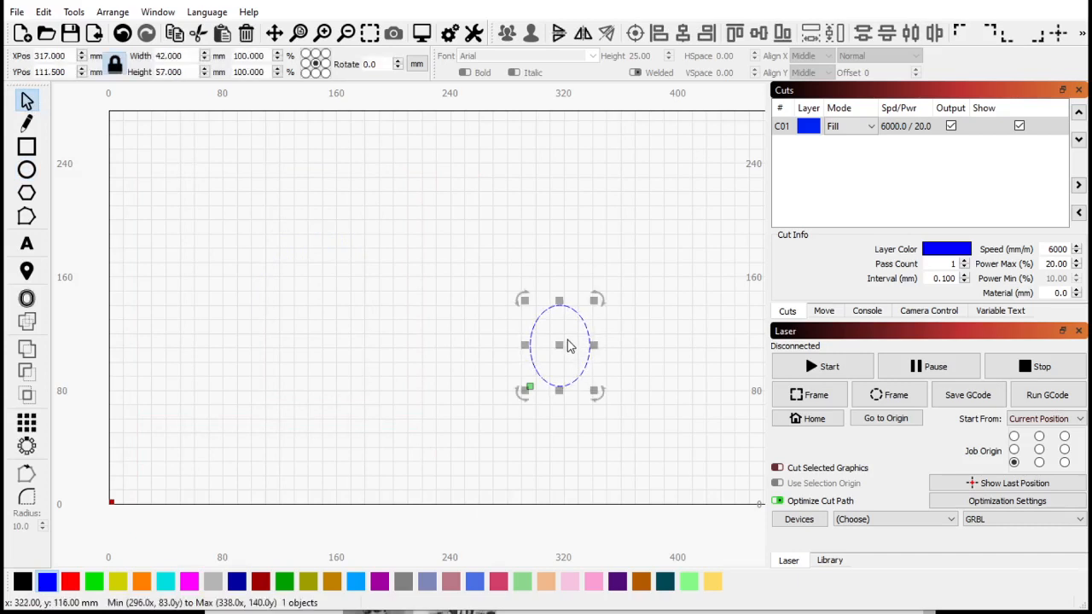
pyautogui.moveTo(558, 344); pyautogui.dragTo(260, 352)
pyautogui.click(282, 385)
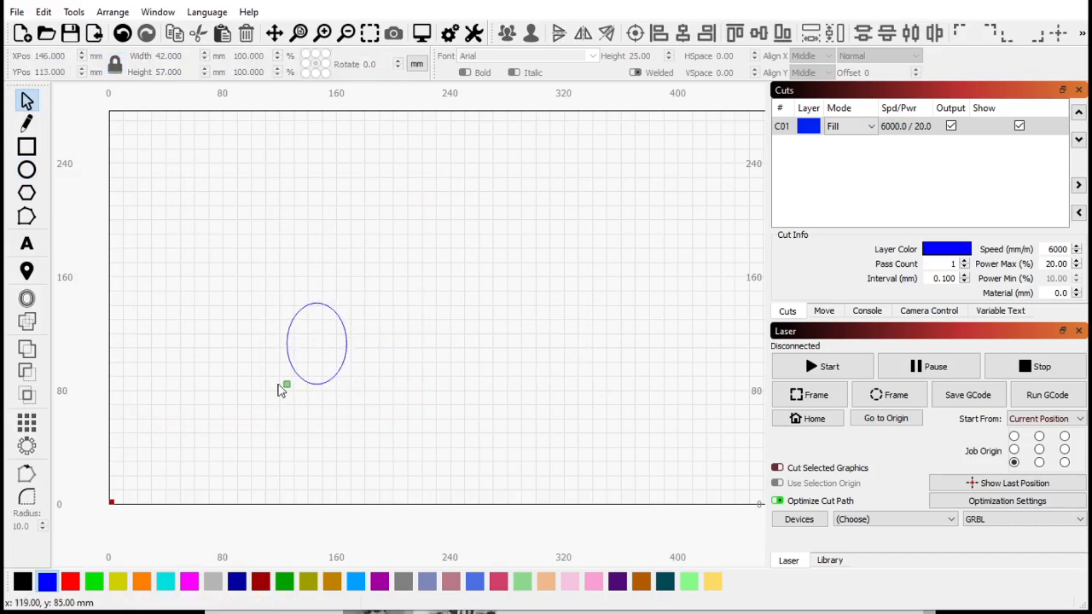
# - Set the job origin to the top-left corner
pyautogui.scroll(1, 438, 395)
pyautogui.scroll(1, 437, 395)
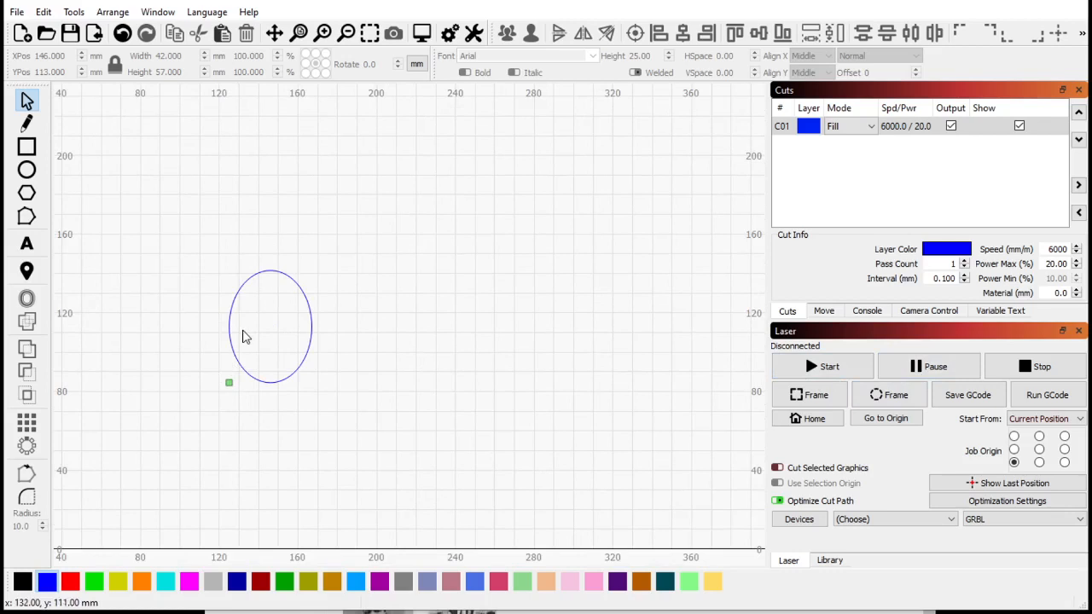
pyautogui.click(1015, 437)
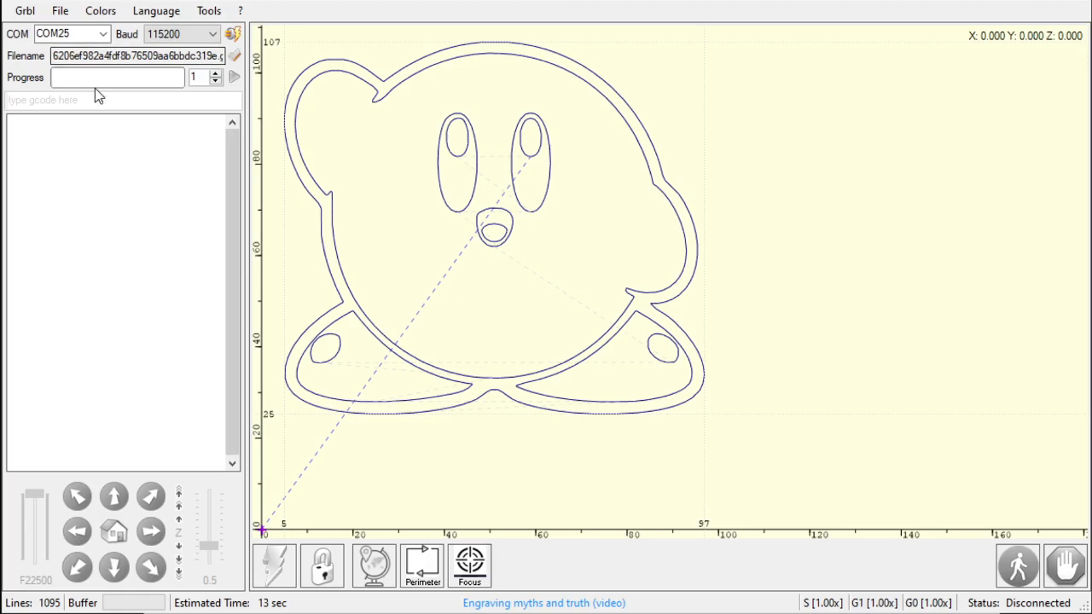
# - Switch to LaserGRBL and reload the last Kirby image file into the raster import dialog
pyautogui.click(60, 12)
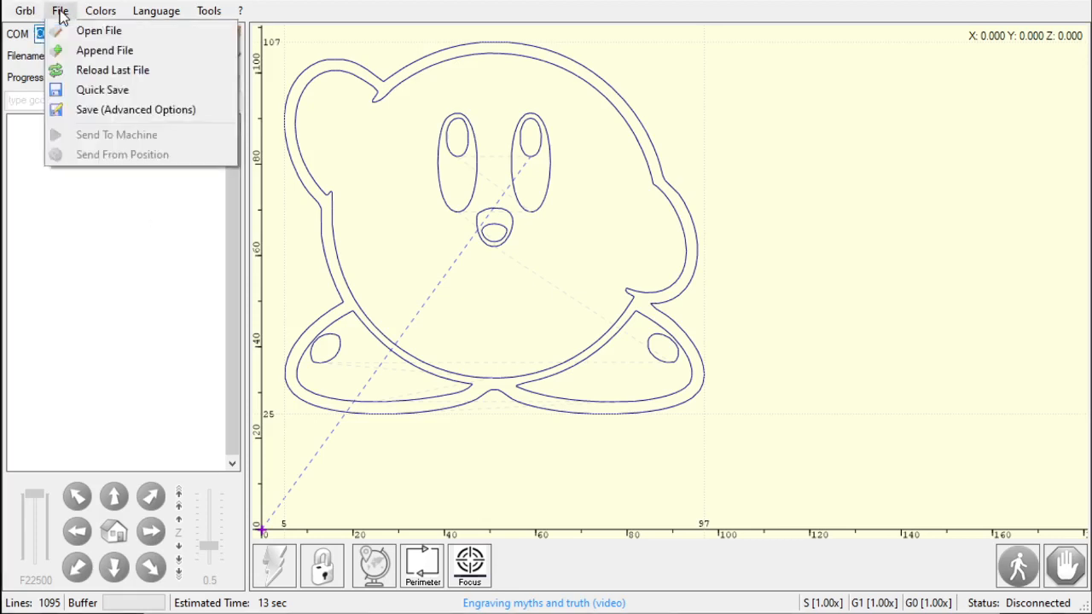
pyautogui.click(100, 72)
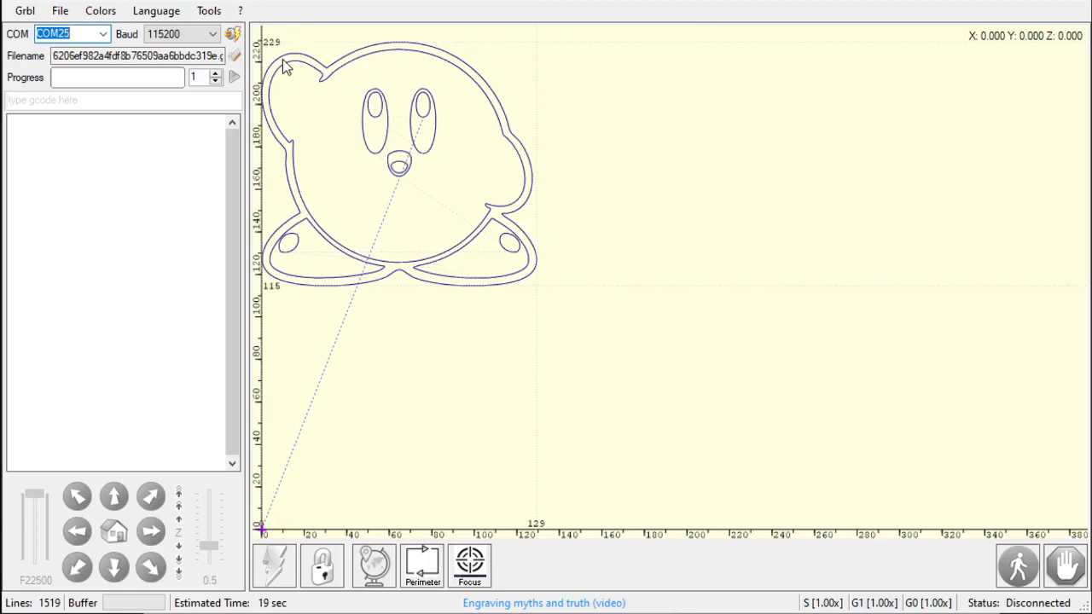
pyautogui.click(60, 10)
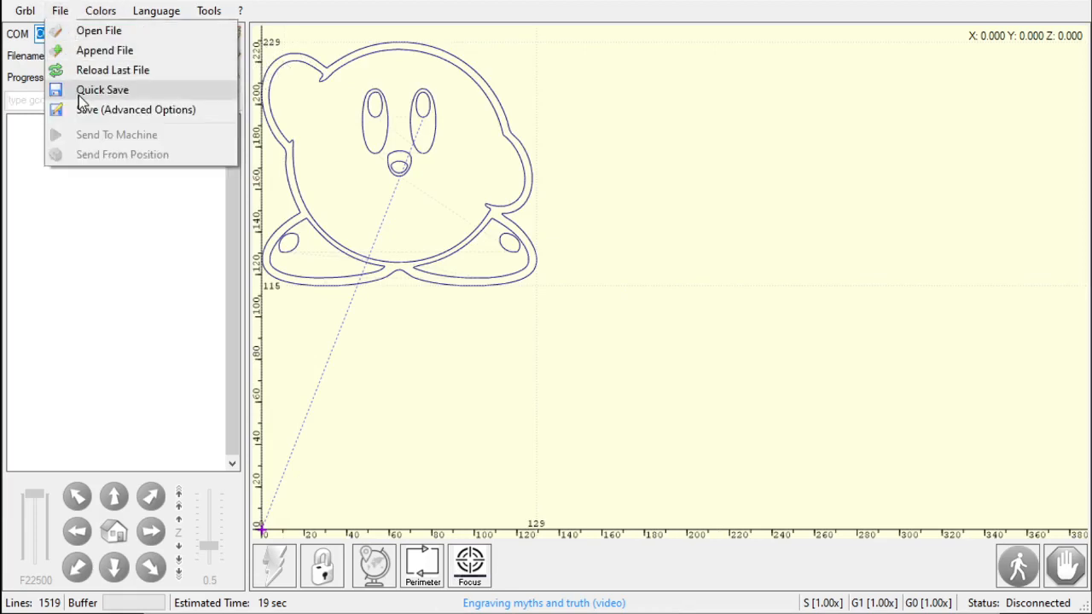
pyautogui.click(105, 80)
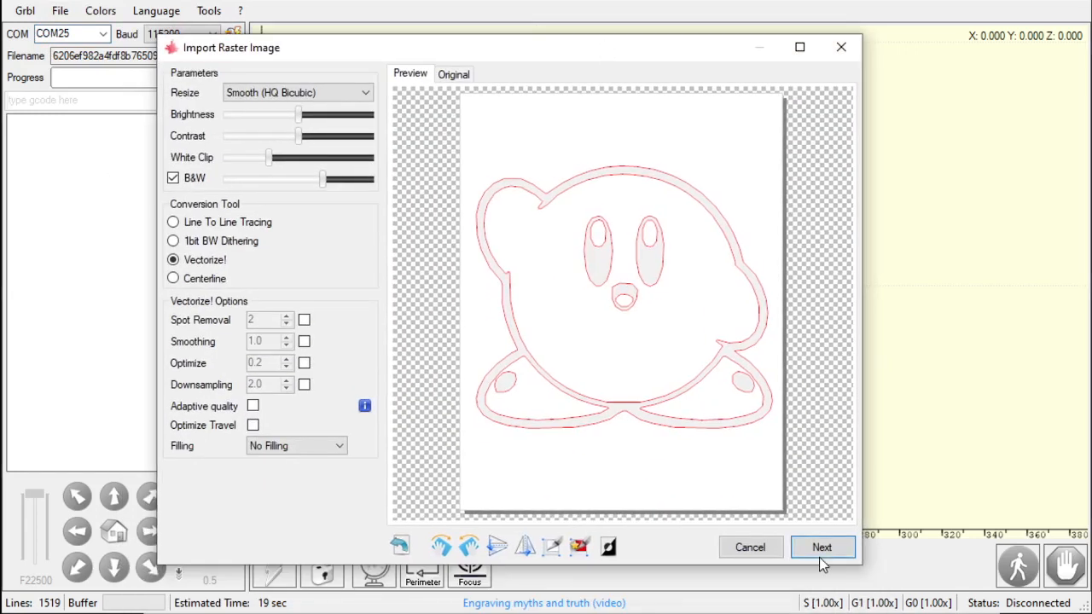
pyautogui.click(821, 547)
pyautogui.click(514, 389)
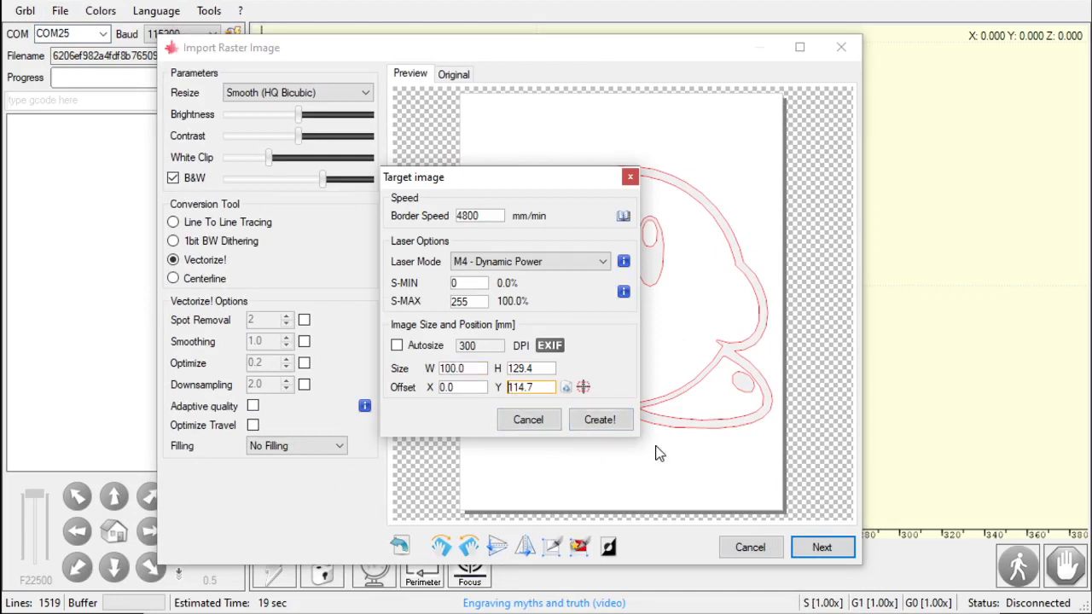
pyautogui.click(528, 420)
# - Trim the image in the preview, then set the target Y offset to -114.7 mm and create the outline
pyautogui.click(579, 546)
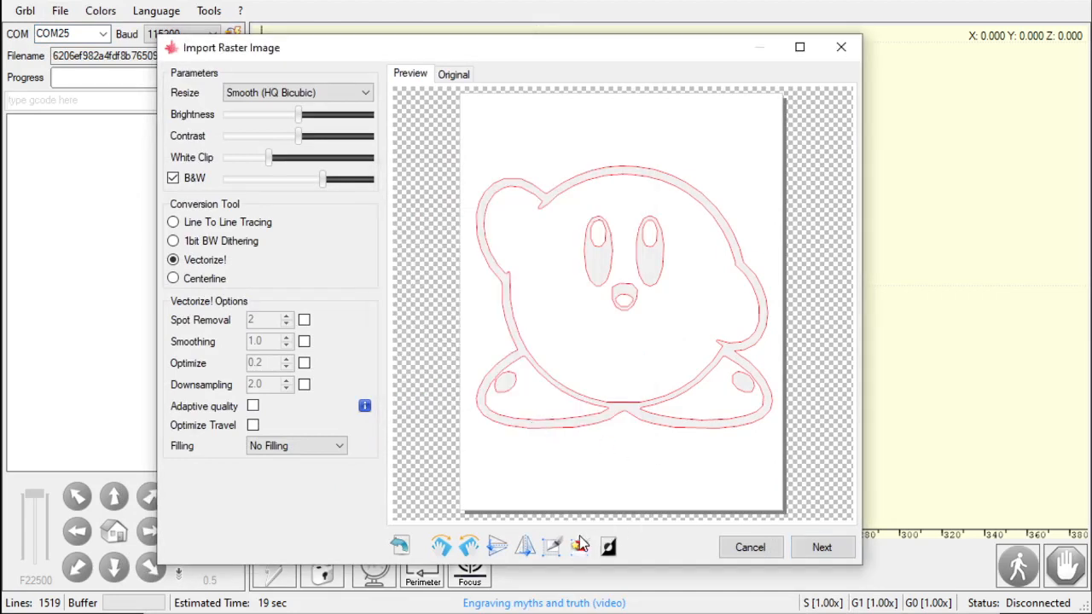
pyautogui.click(843, 548)
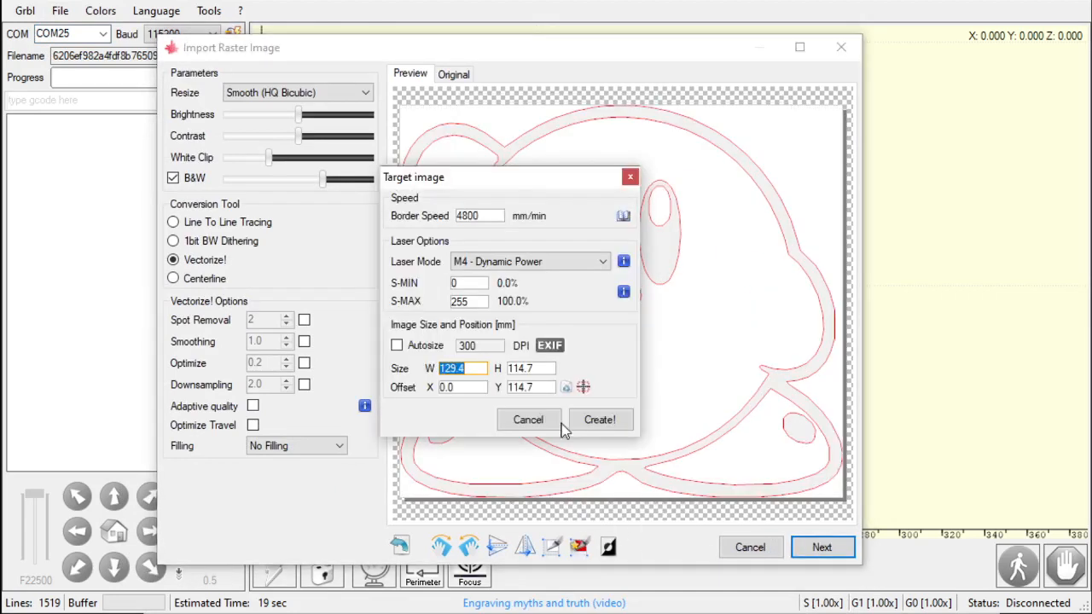
pyautogui.click(518, 388)
pyautogui.press('Left')
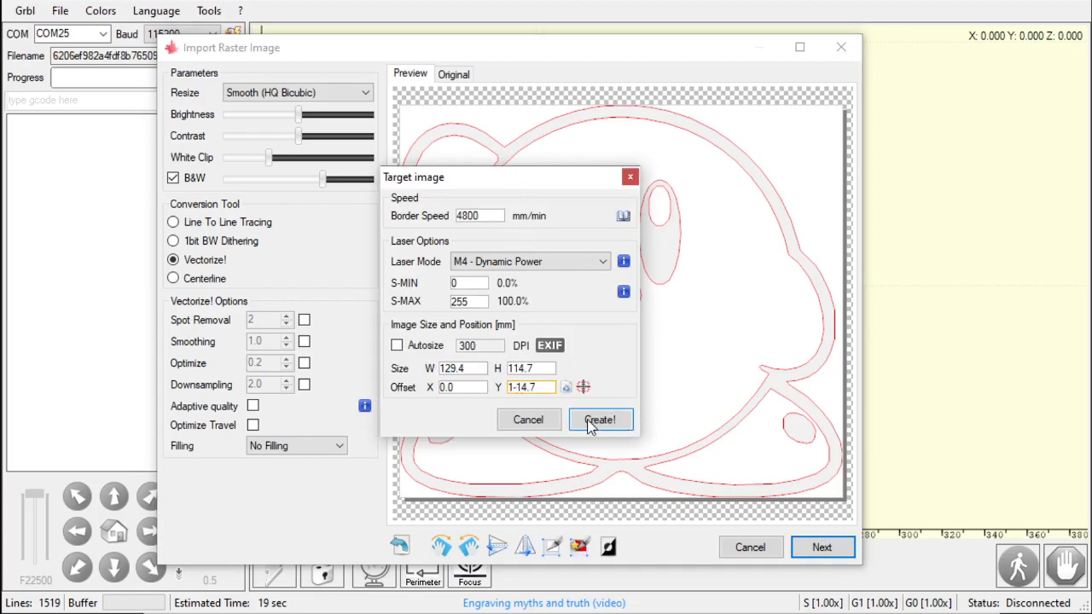
pyautogui.press('BackSpace')
pyautogui.write('-')
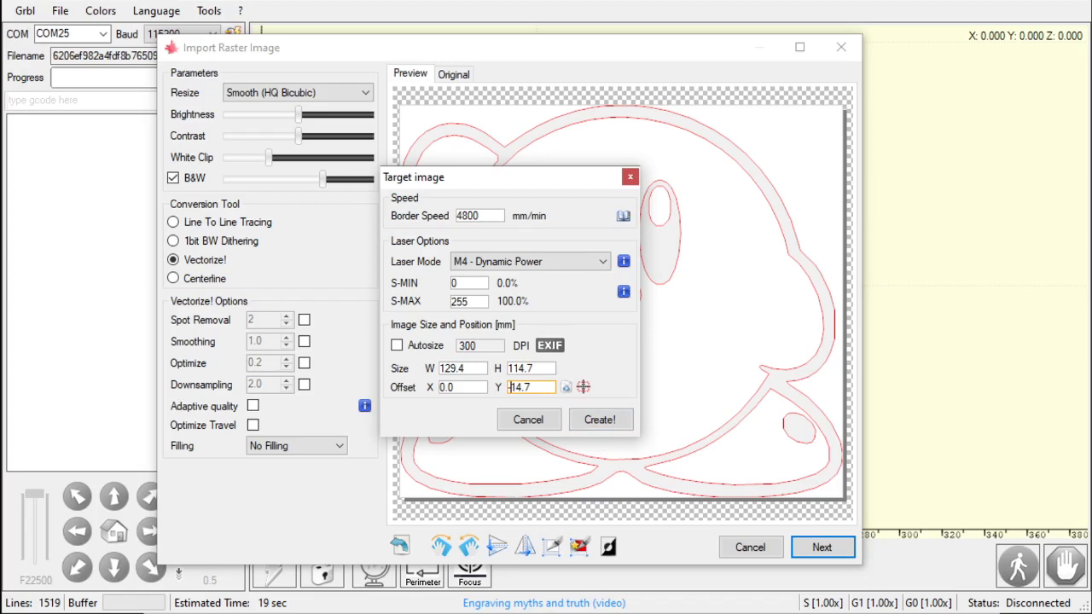
pyautogui.click(600, 420)
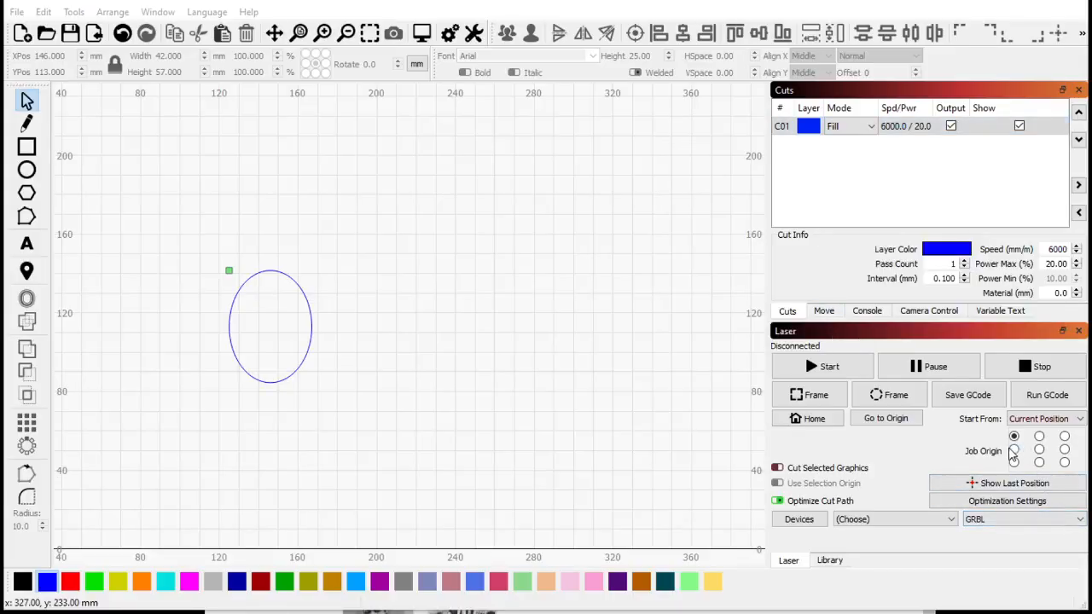
pyautogui.click(1040, 449)
pyautogui.click(1039, 437)
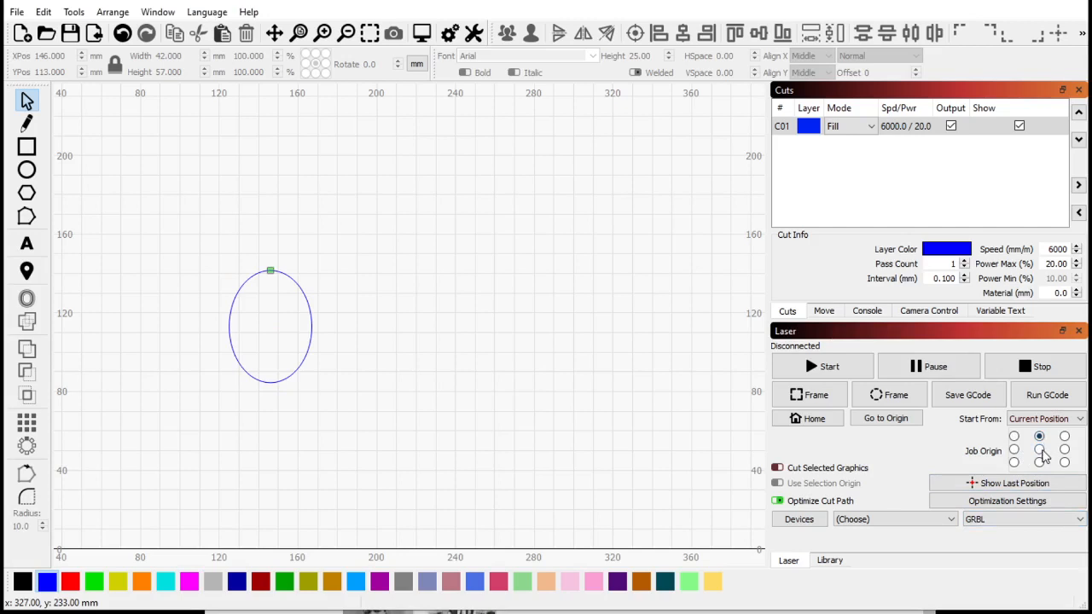
pyautogui.click(1040, 450)
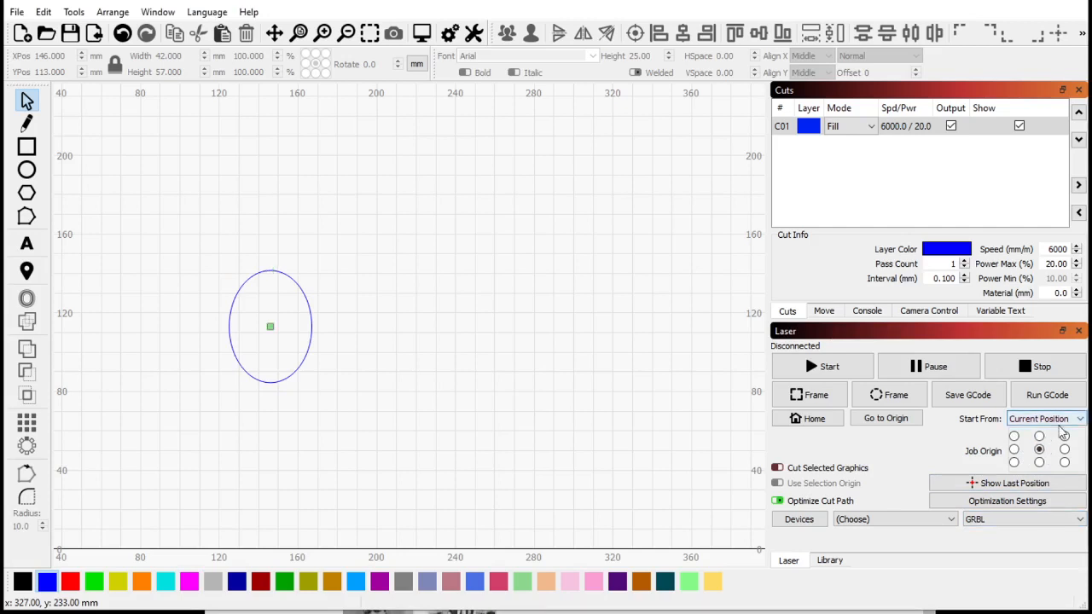
pyautogui.click(1015, 437)
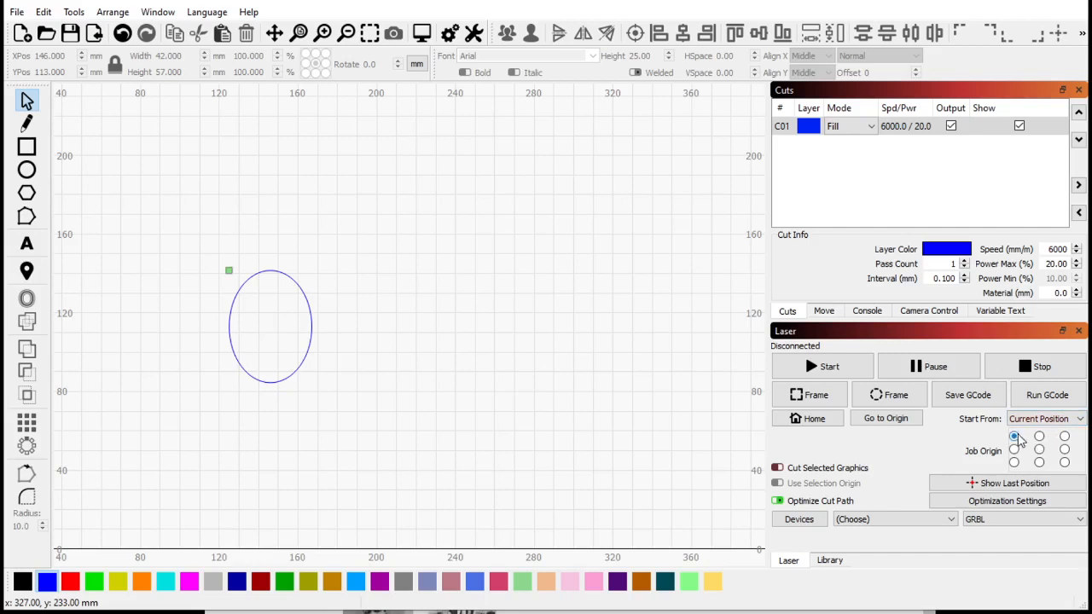
# - In LightBurn, set the job to start from Absolute Coords
pyautogui.click(1048, 418)
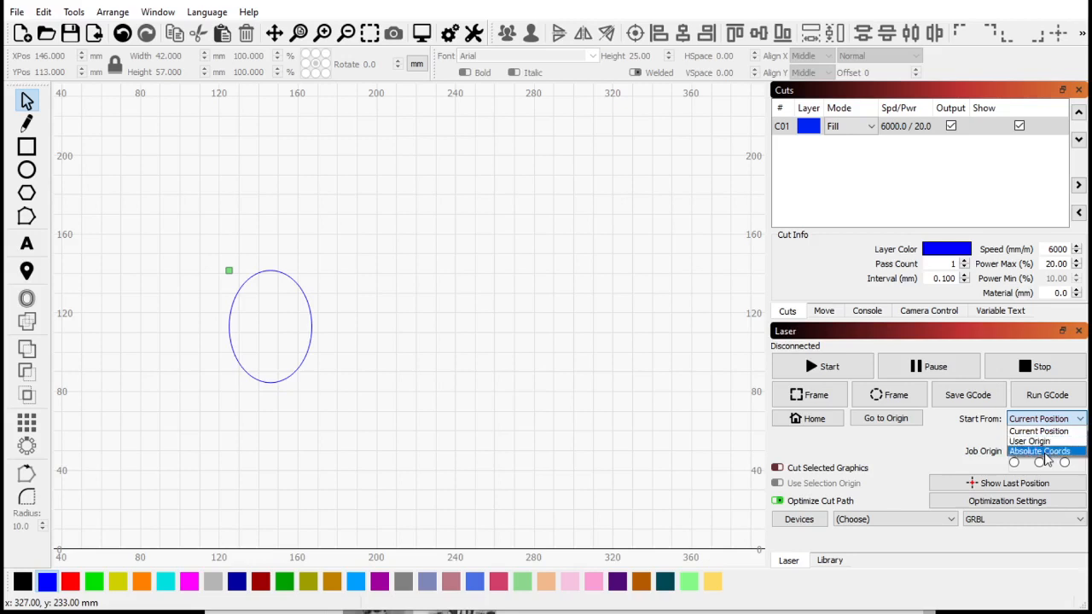
pyautogui.click(1040, 452)
# - Add the text 'Mr. Guys super wallet' in Arial, 25 mm high, above the ellipse
pyautogui.scroll(-3, 294, 391)
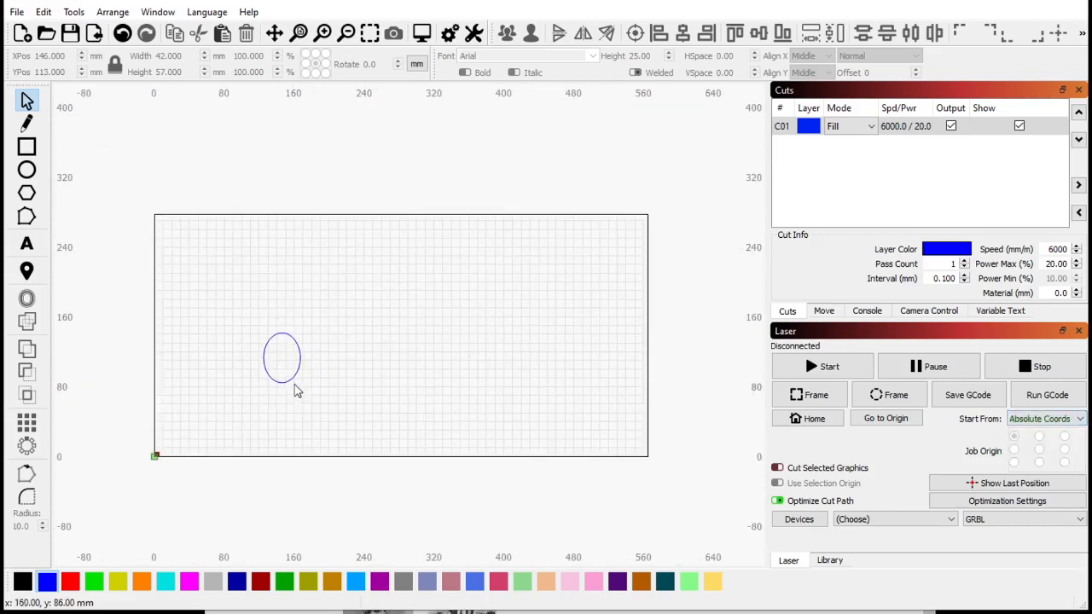
pyautogui.scroll(1, 333, 418)
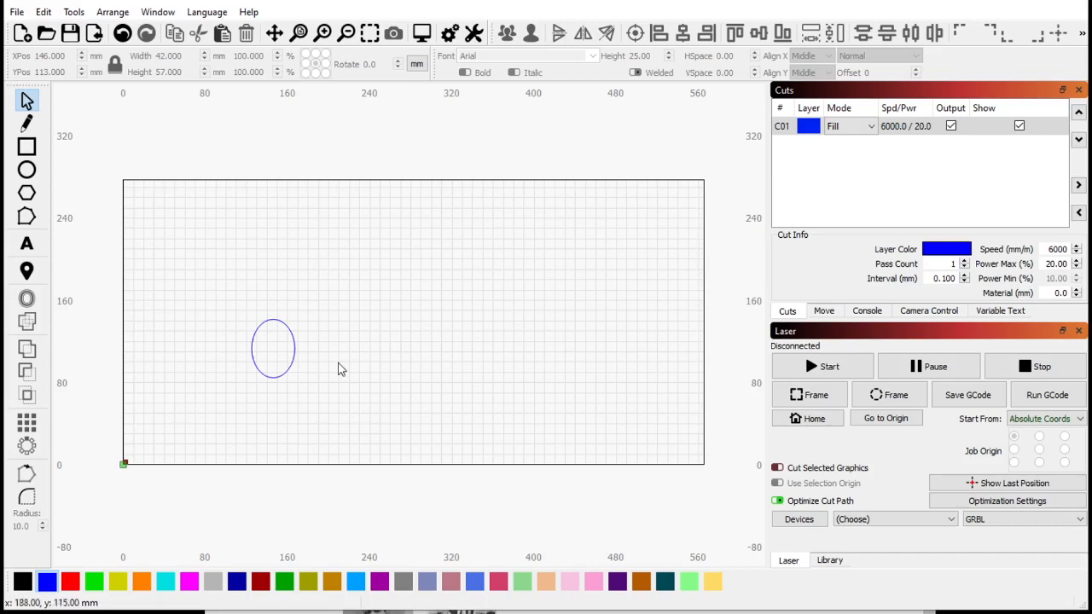
pyautogui.scroll(2, 299, 317)
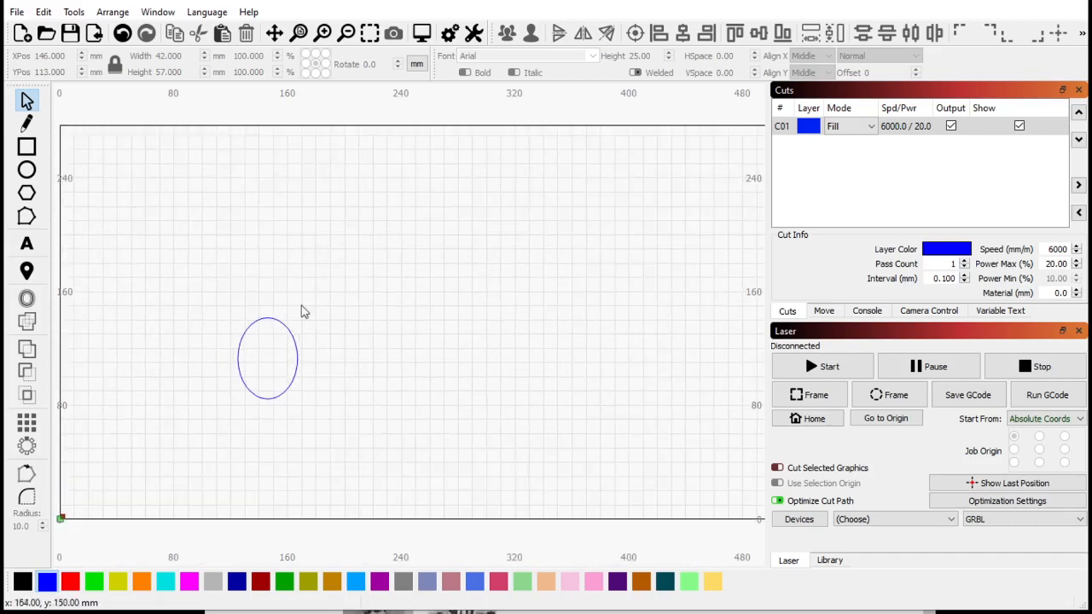
pyautogui.click(27, 244)
pyautogui.click(376, 253)
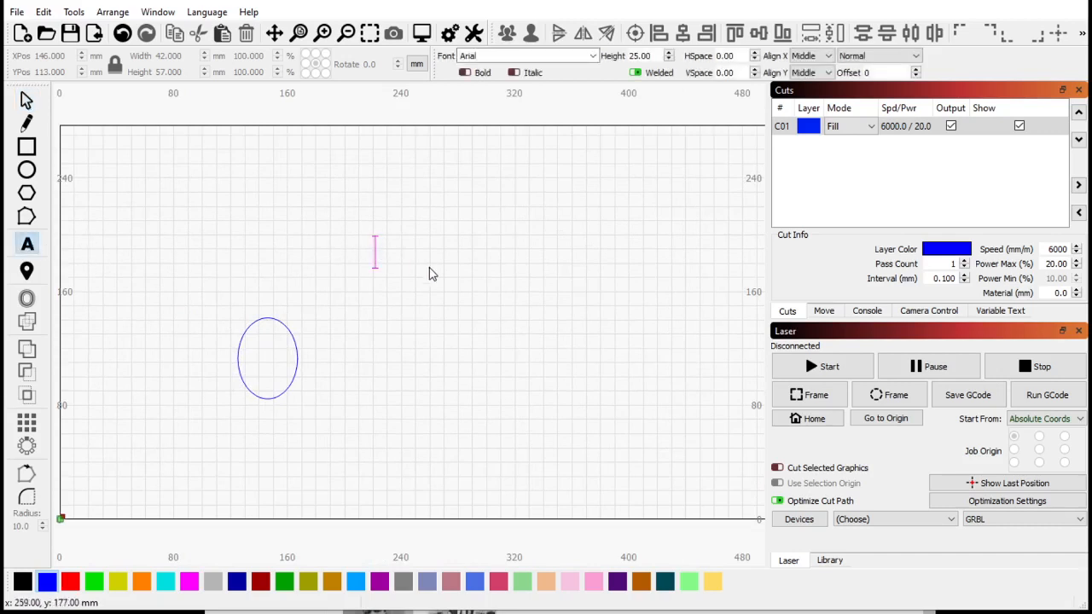
pyautogui.write('M')
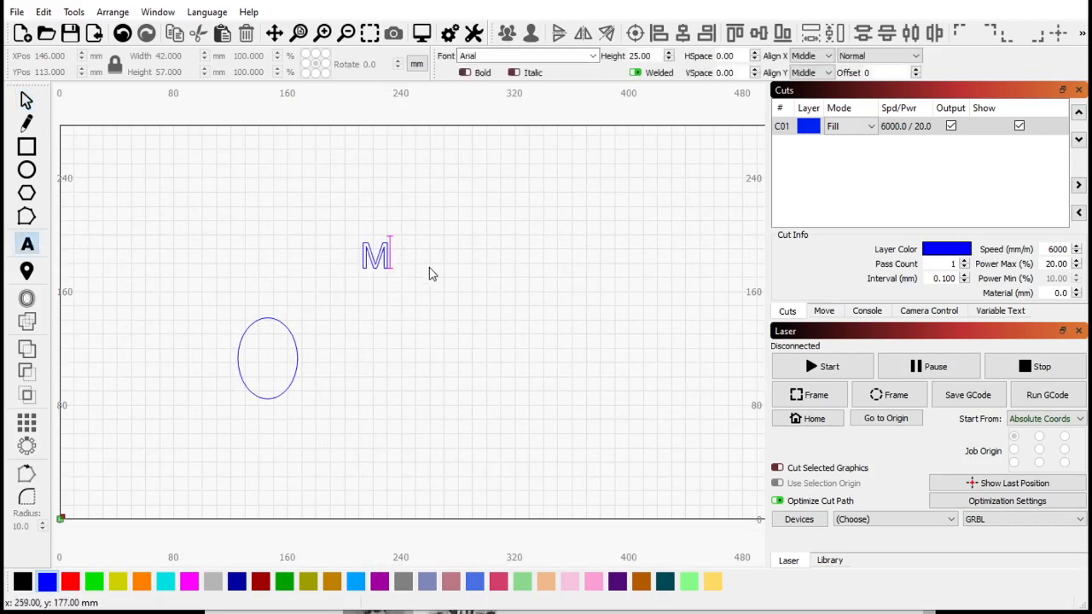
pyautogui.write('r. Guys ')
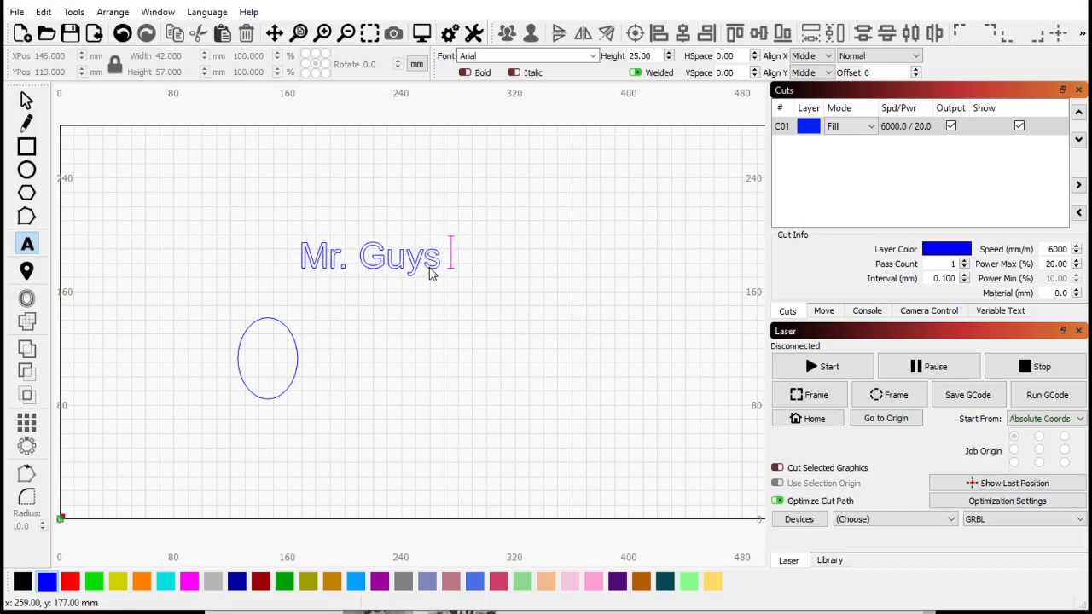
pyautogui.write('super wall')
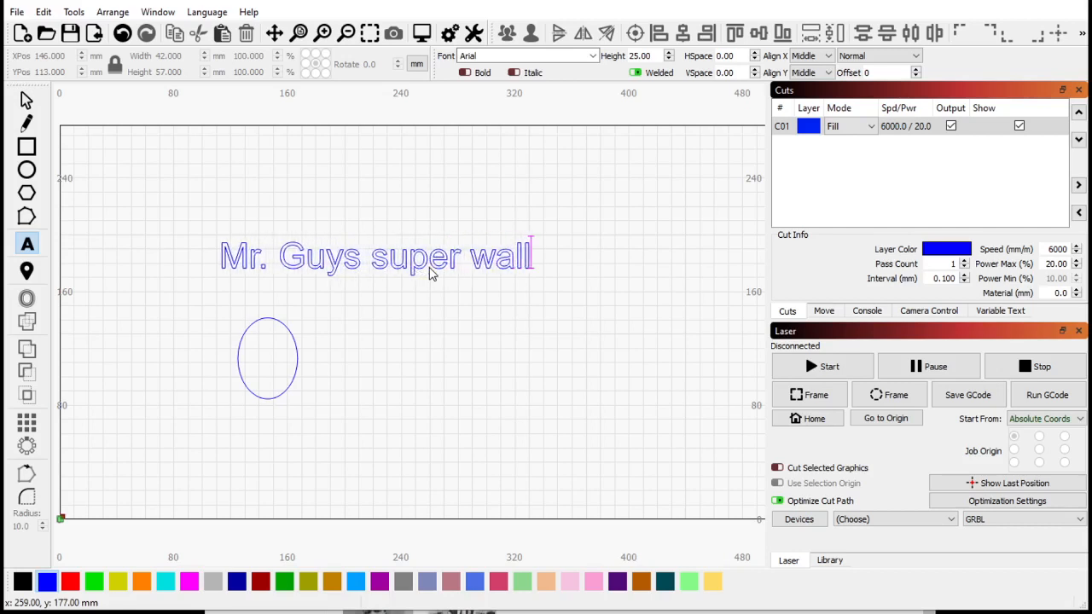
pyautogui.write('et')
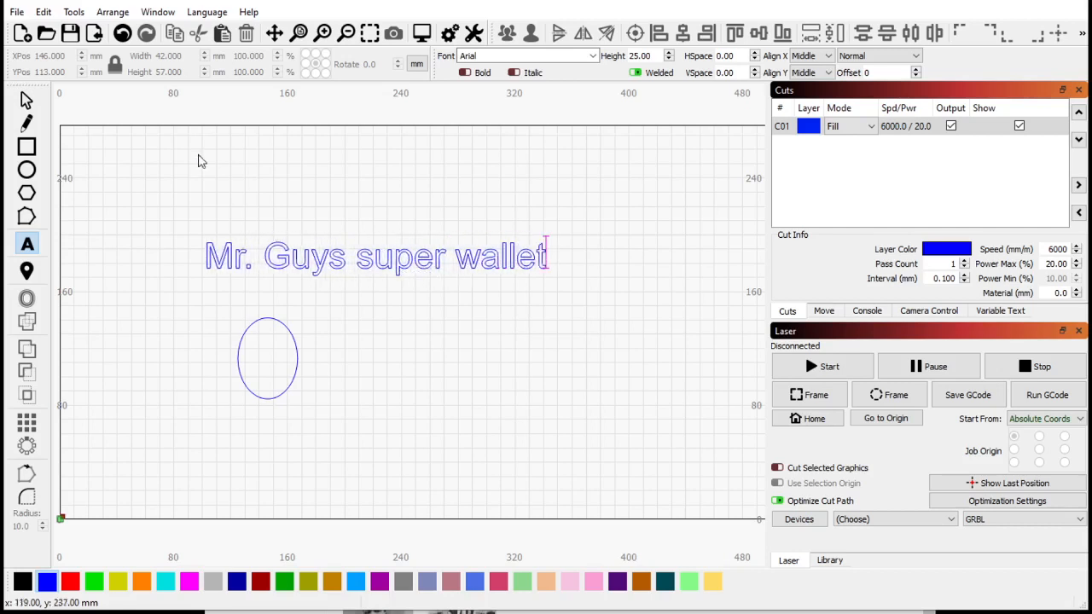
# - Rotate the text diagonally and scale it down to about 96 by 54 mm
pyautogui.click(26, 101)
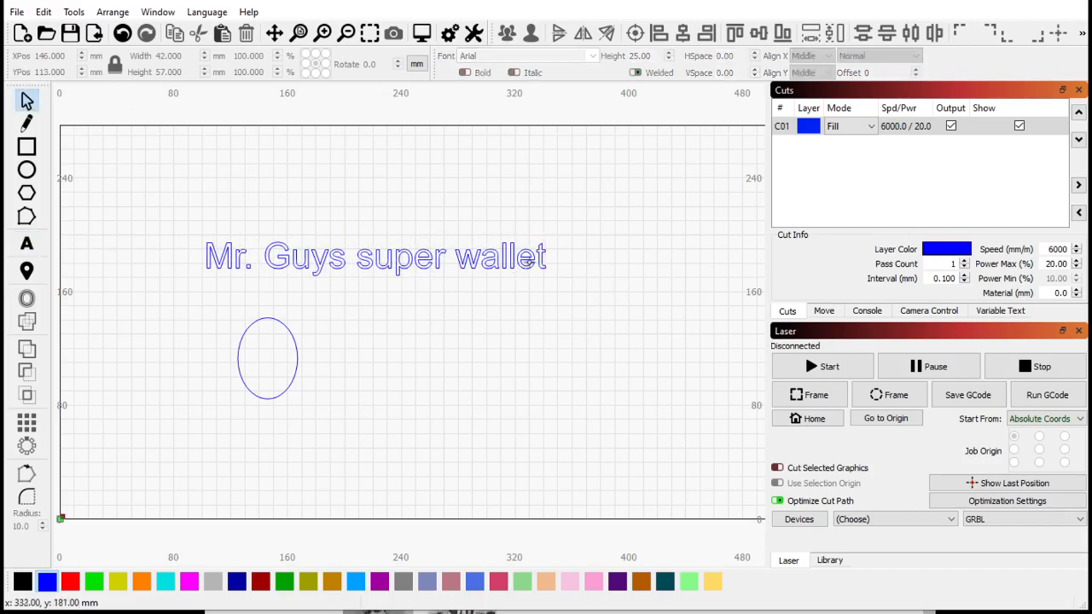
pyautogui.click(527, 261)
pyautogui.moveTo(550, 287); pyautogui.dragTo(512, 215)
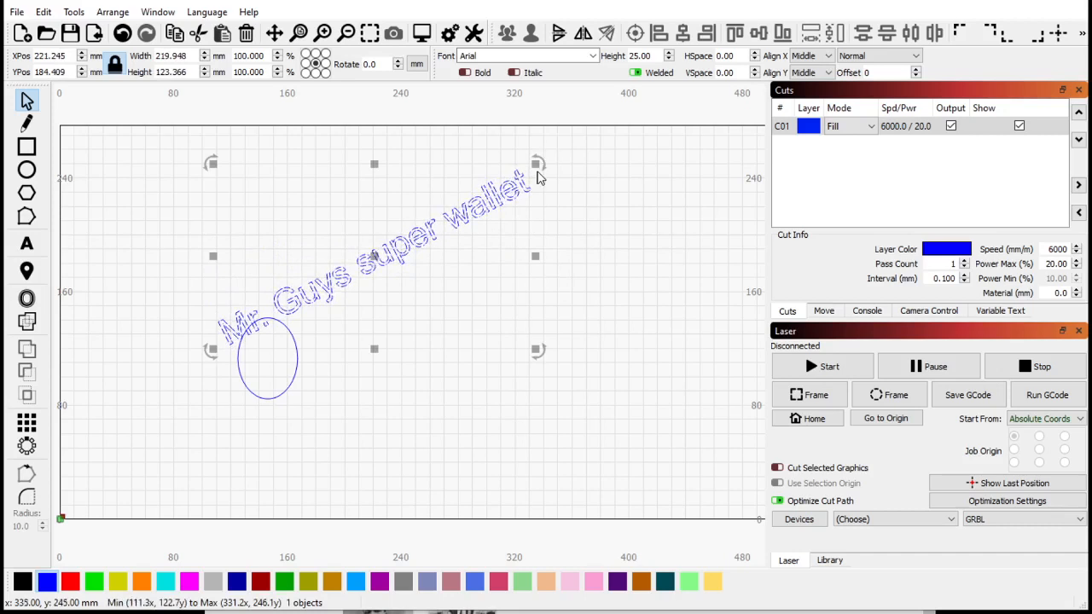
pyautogui.click(536, 174)
pyautogui.click(533, 176)
pyautogui.moveTo(532, 169); pyautogui.dragTo(361, 263)
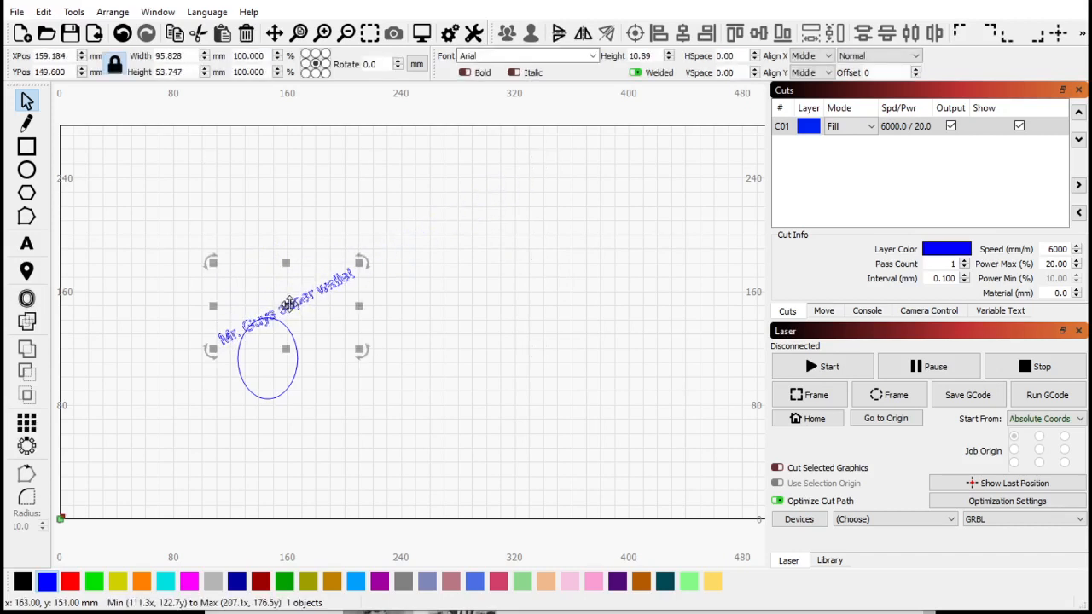
# - Move the rotated text to about X 301 mm, Y 186 mm
pyautogui.moveTo(299, 299); pyautogui.dragTo(488, 254)
pyautogui.click(483, 385)
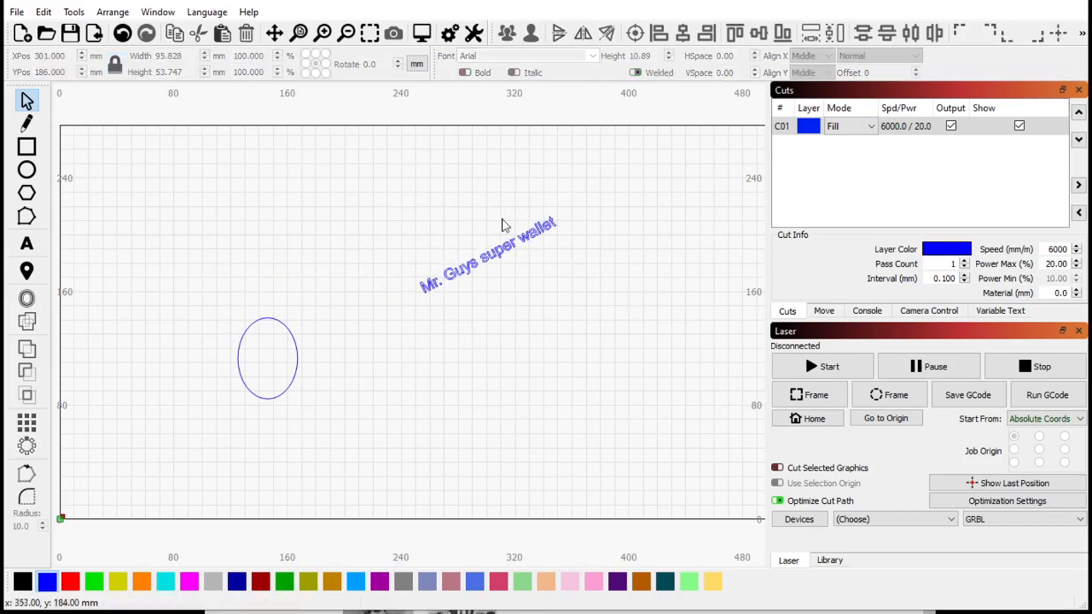
# - Select both the ellipse and the text and delete them
pyautogui.moveTo(149, 132); pyautogui.dragTo(624, 449)
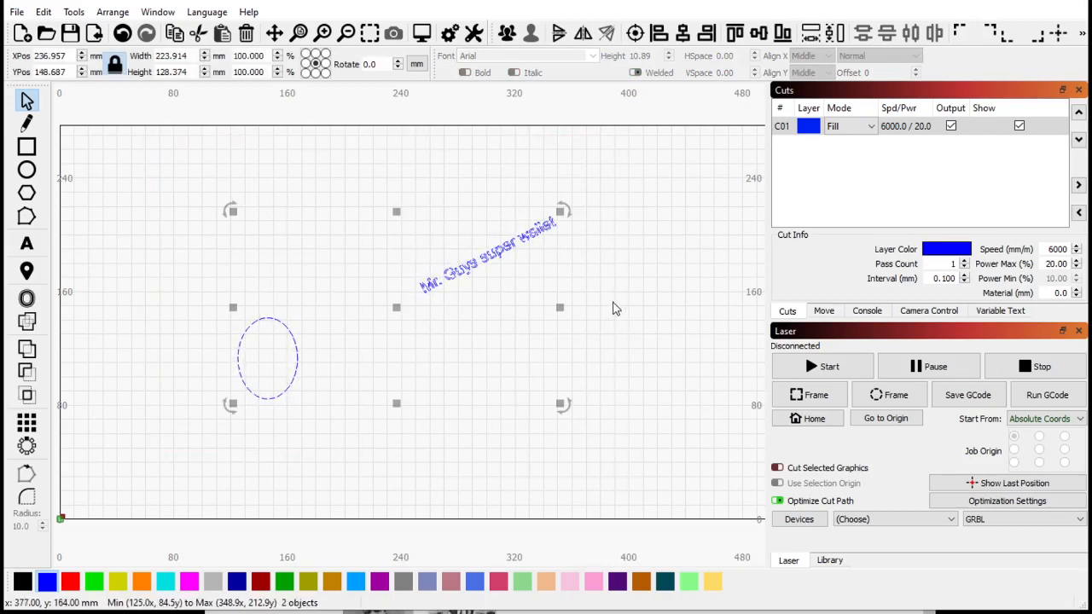
pyautogui.press('Delete')
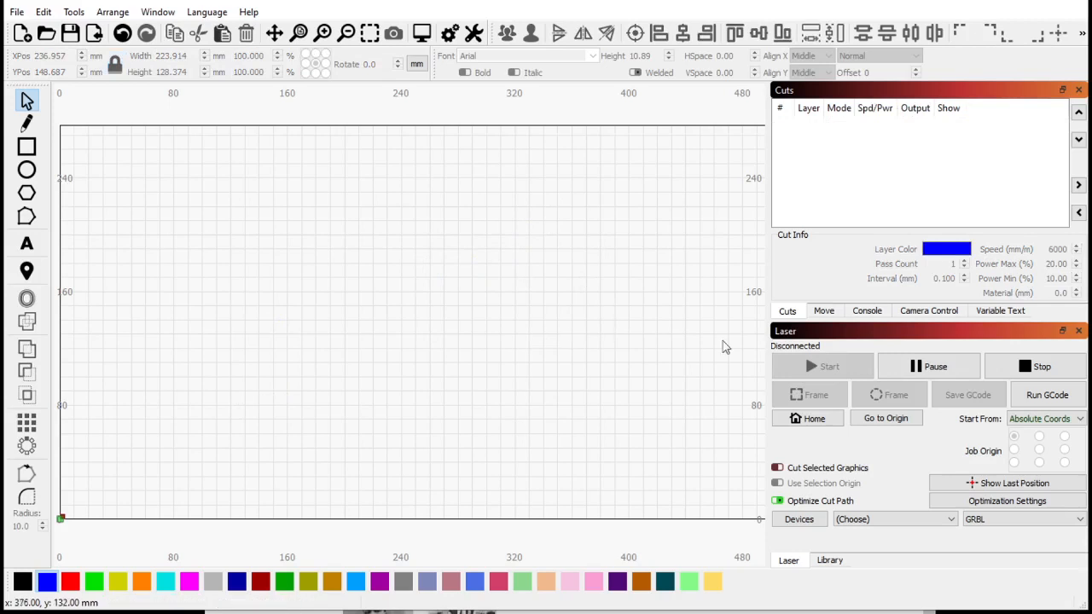
# - Draw a rectangle about 80 by 70 mm near the middle of the work area
pyautogui.click(26, 146)
pyautogui.moveTo(331, 286); pyautogui.dragTo(444, 384)
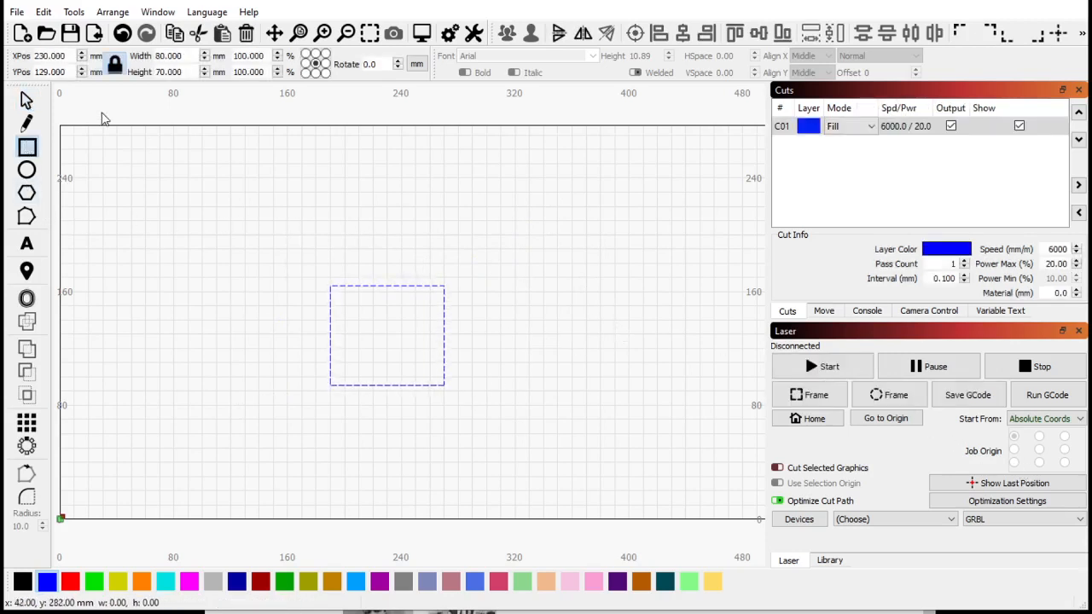
# - Set the job to start from Current Position with the job origin at the bottom-left corner
pyautogui.click(26, 101)
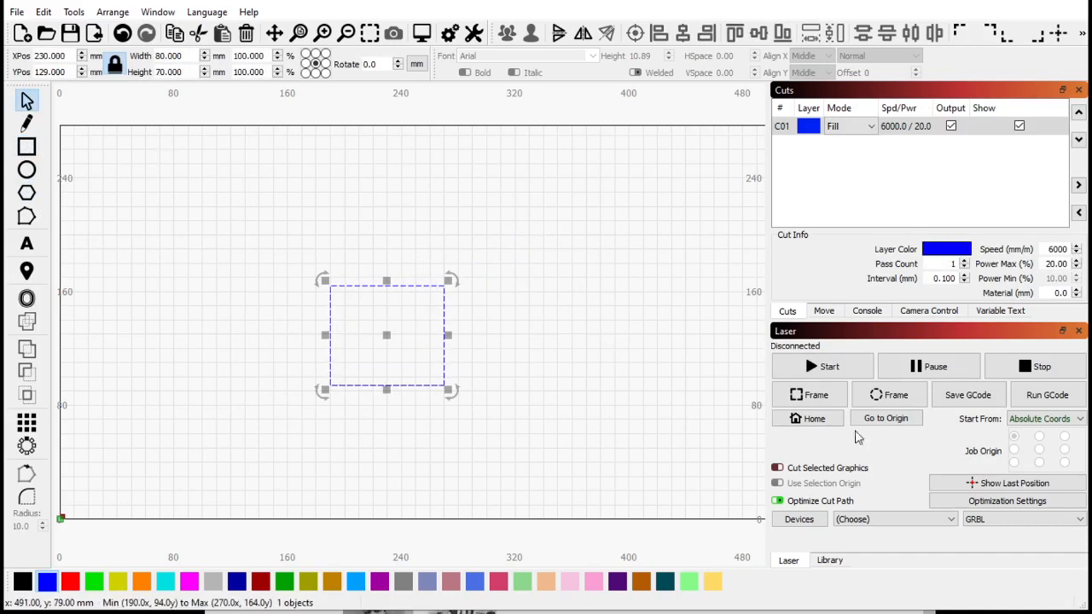
pyautogui.click(1023, 420)
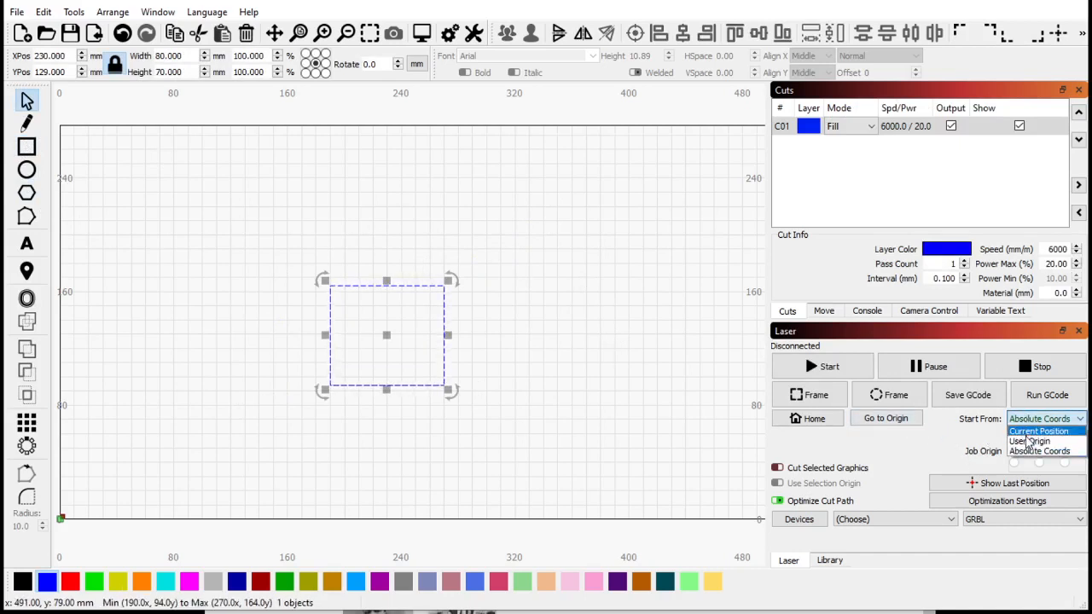
pyautogui.click(1030, 432)
pyautogui.click(1015, 462)
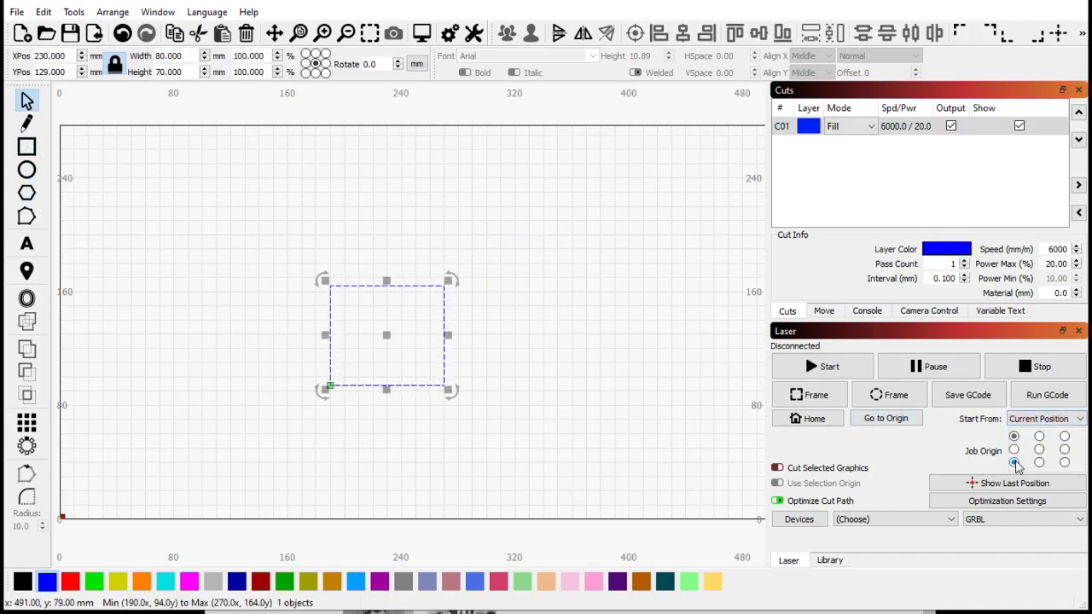
pyautogui.click(570, 460)
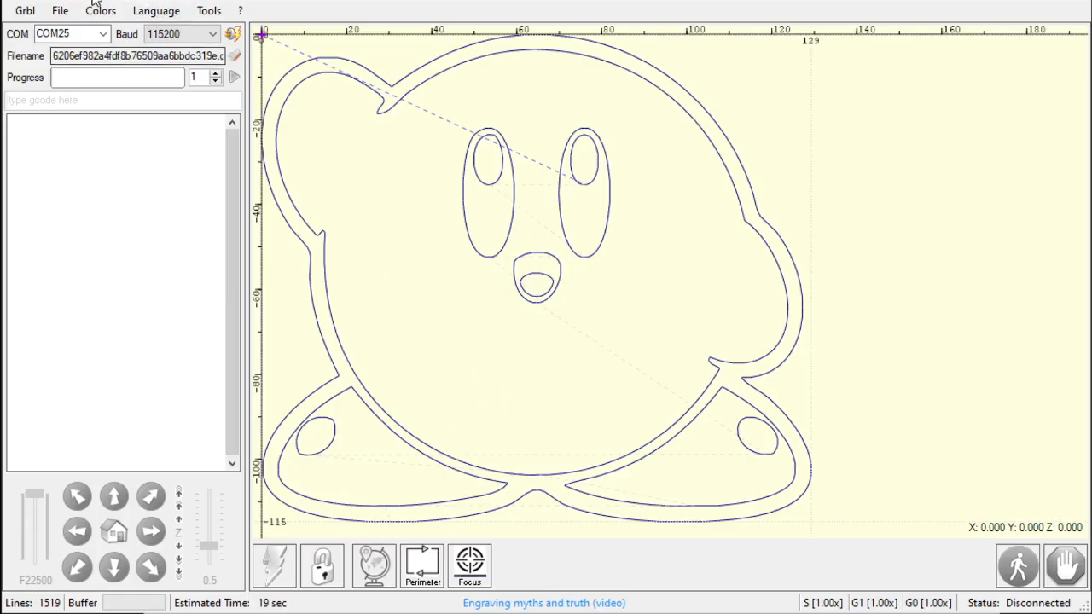
# - Open the Kit file from the Downloads folder in LaserGRBL
pyautogui.click(58, 11)
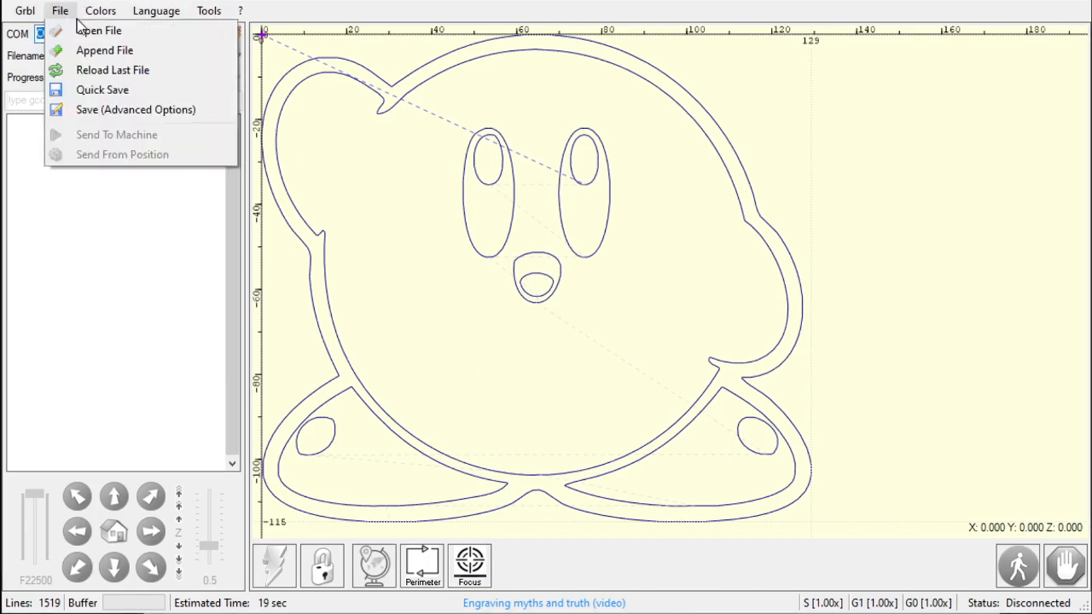
pyautogui.click(81, 29)
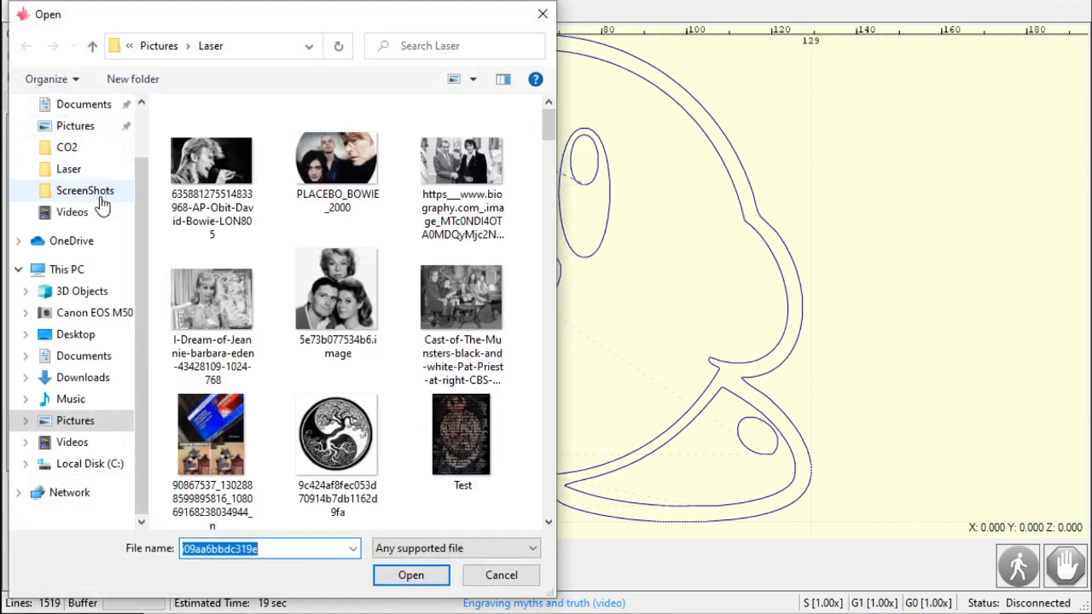
pyautogui.scroll(1, 127, 145)
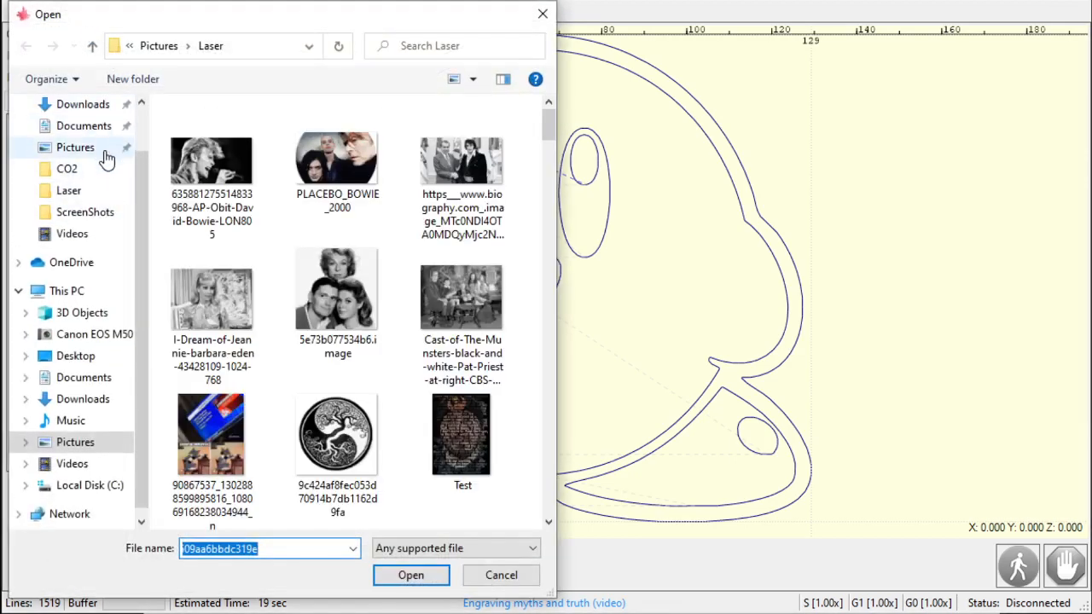
pyautogui.click(97, 104)
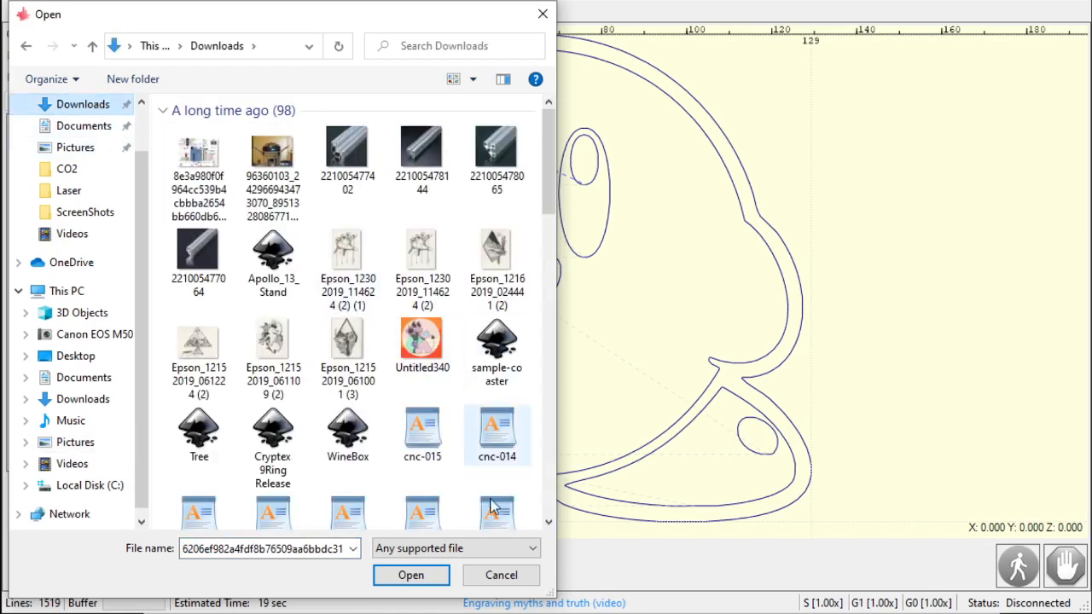
pyautogui.scroll(-10, 486, 477)
pyautogui.scroll(-3, 470, 410)
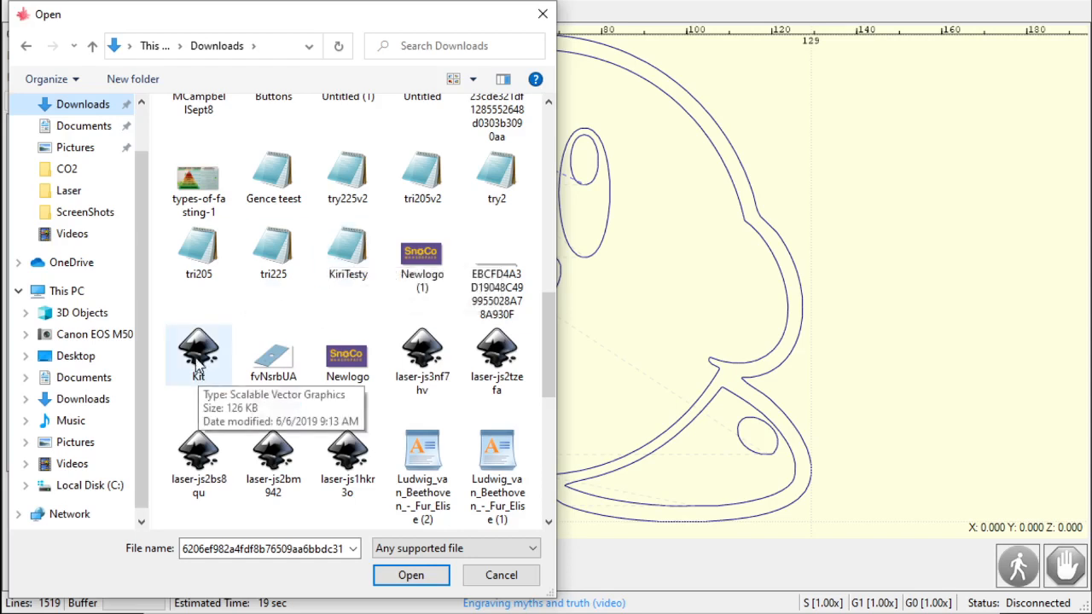
pyautogui.click(198, 365)
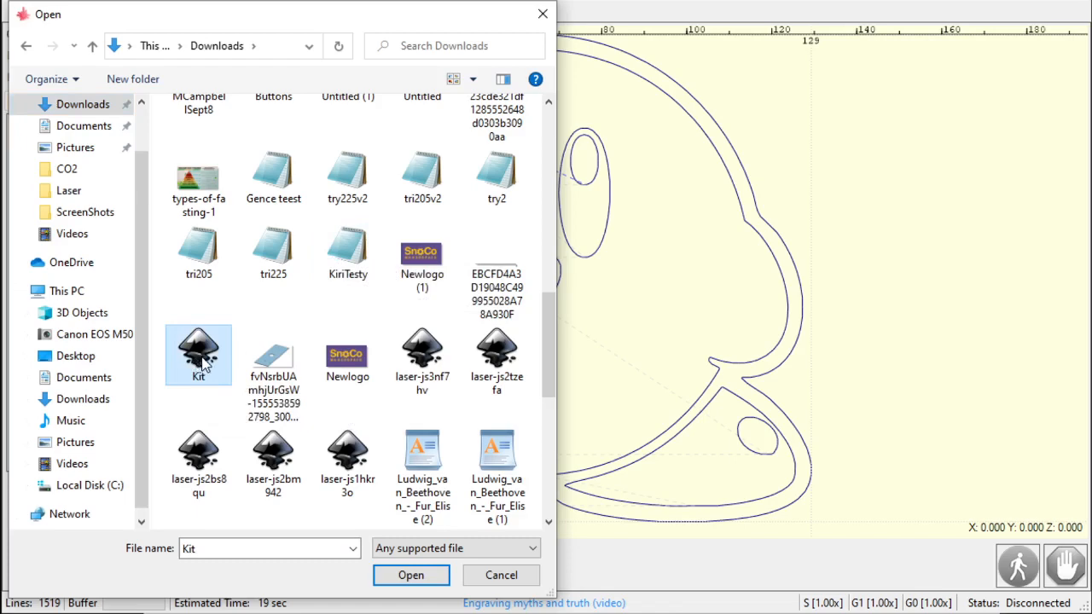
pyautogui.doubleClick(200, 366)
# - Select the rectangle in LightBurn and delete it
pyautogui.click(623, 366)
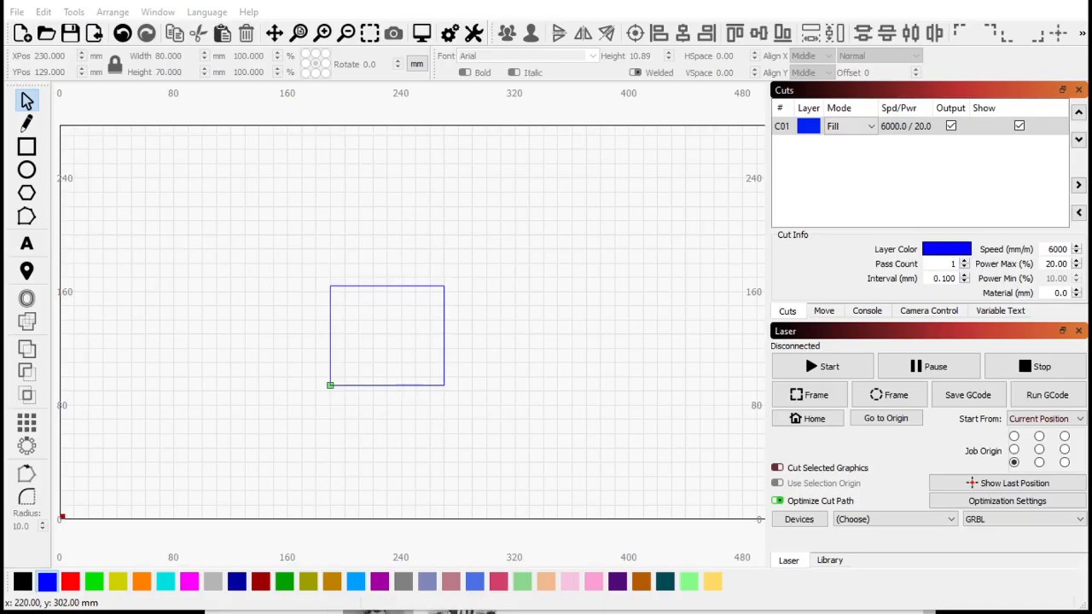
pyautogui.moveTo(254, 213); pyautogui.dragTo(595, 493)
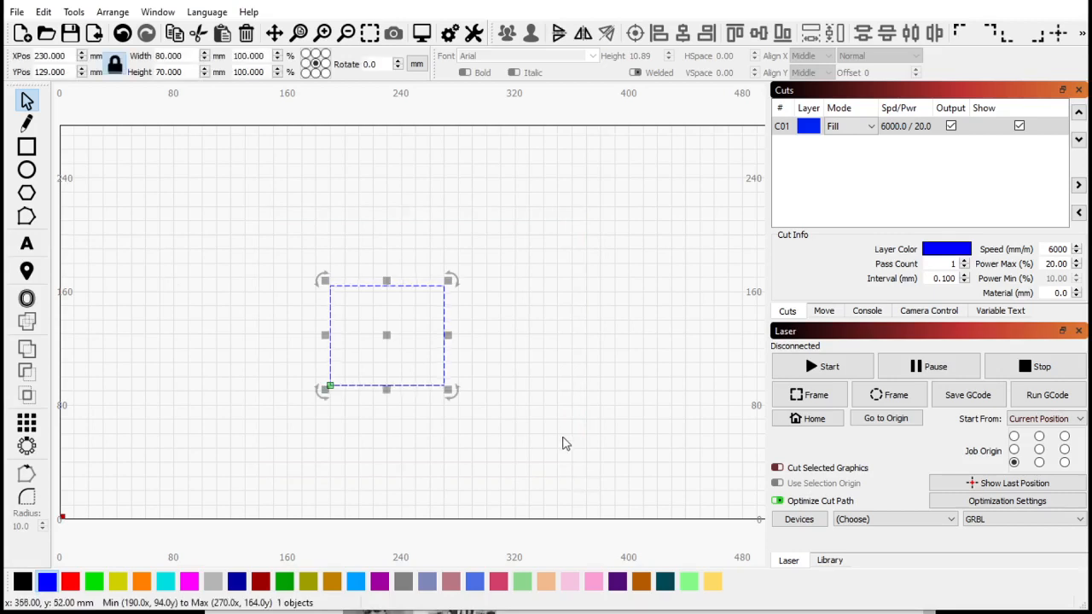
pyautogui.press('Delete')
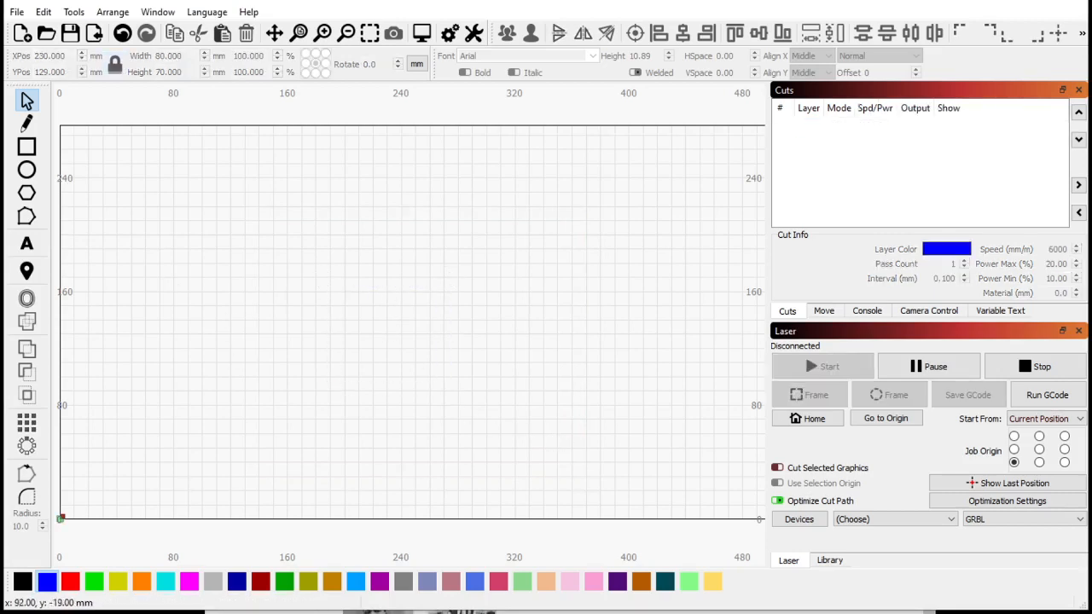
# - Import the PSMount, RightSideFiler and YEndStop DXF files from Downloads onto the work area
pyautogui.hotkey('ctrl', 'i')
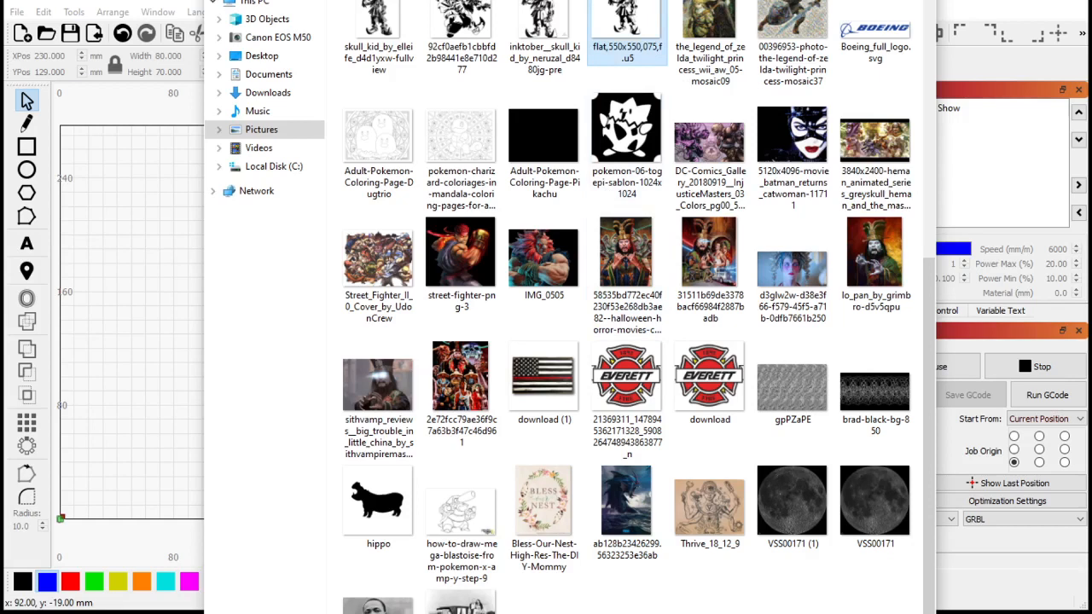
pyautogui.hotkey('alt', 'Left')
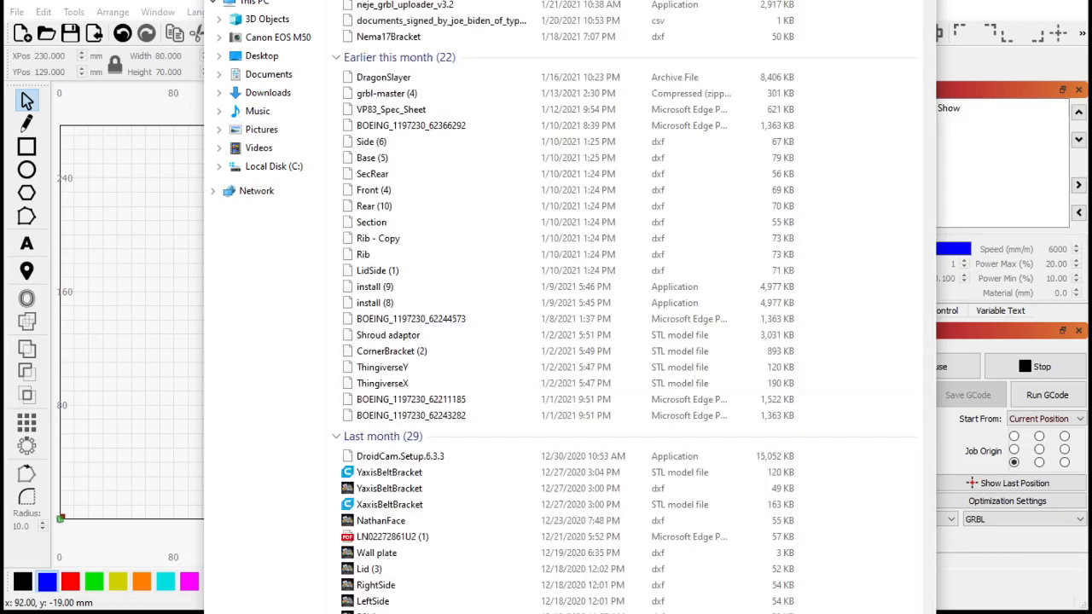
pyautogui.moveTo(444, 0); pyautogui.dragTo(718, 0)
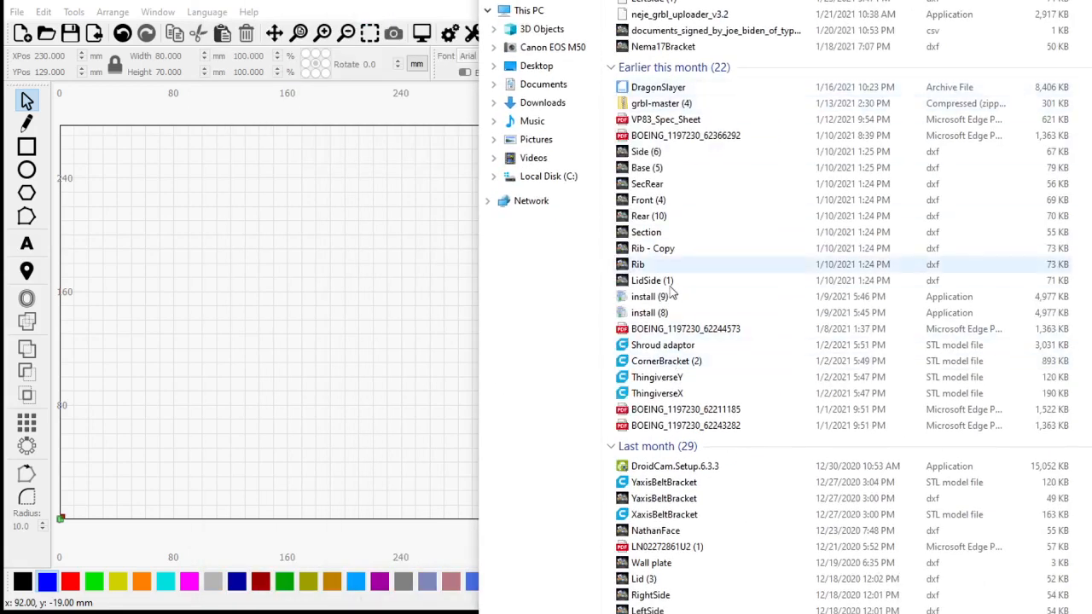
pyautogui.scroll(-5, 672, 292)
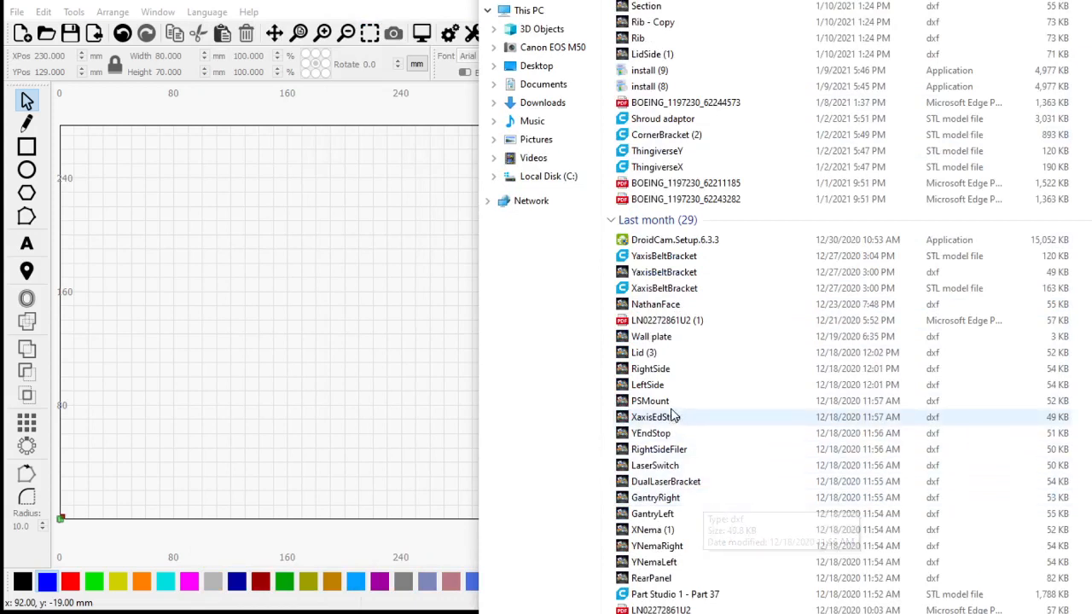
pyautogui.moveTo(650, 401); pyautogui.dragTo(320, 375)
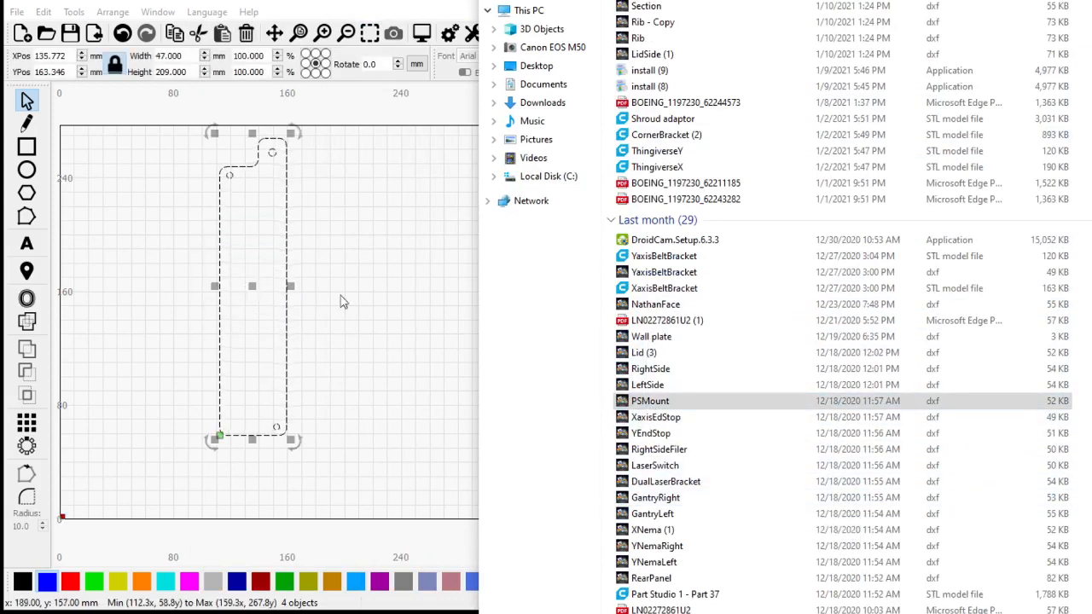
pyautogui.moveTo(657, 449); pyautogui.dragTo(394, 287)
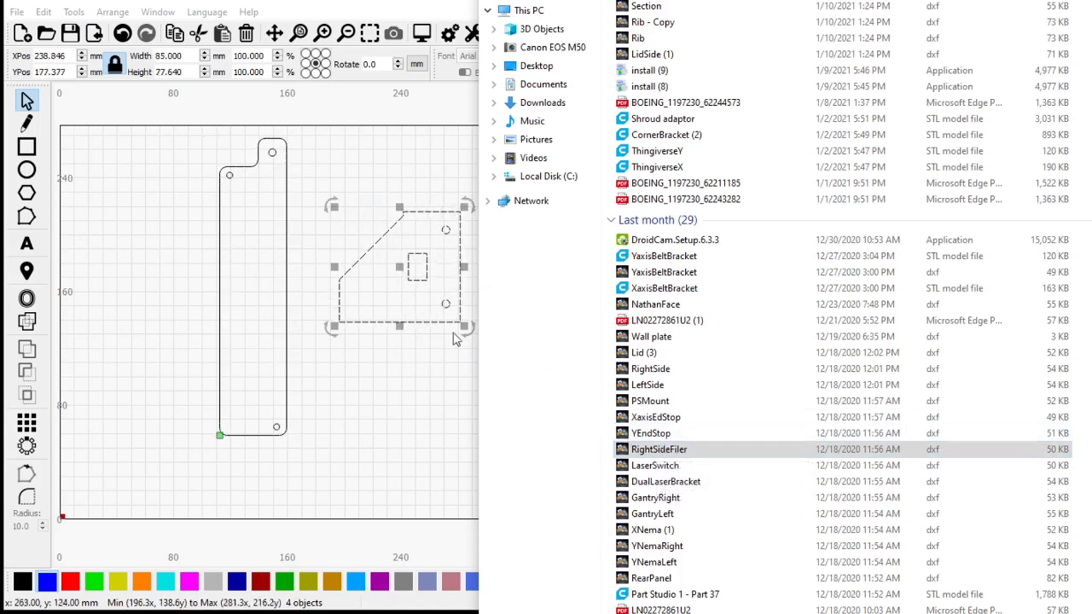
pyautogui.moveTo(659, 433); pyautogui.dragTo(380, 440)
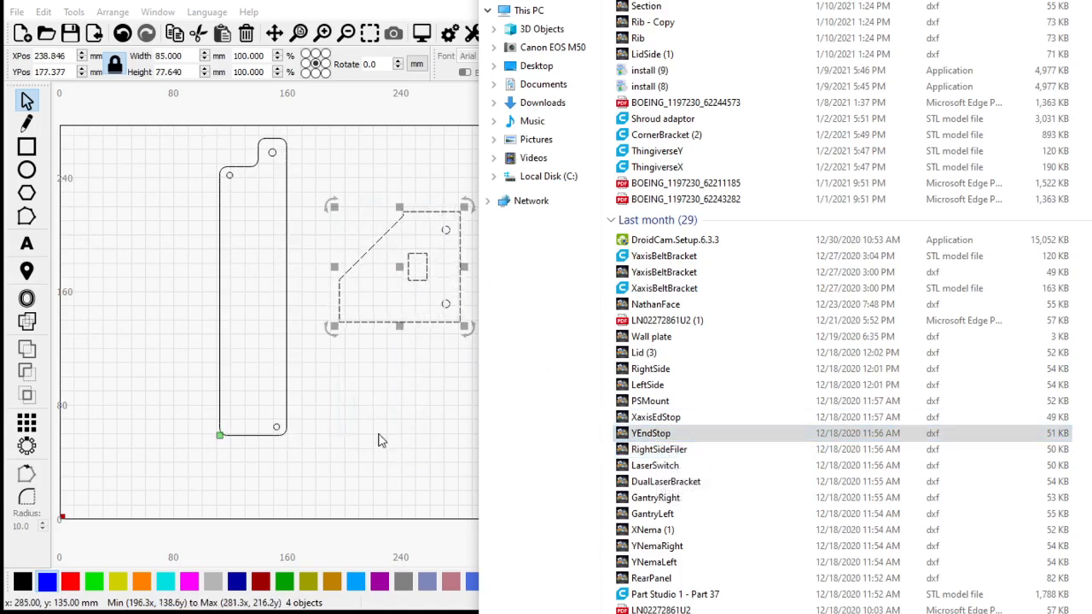
# - Move the tall bracket together with the small end-stop parts down-left to about X 130, Y 116 mm
pyautogui.click(234, 469)
pyautogui.moveTo(188, 127); pyautogui.dragTo(387, 565)
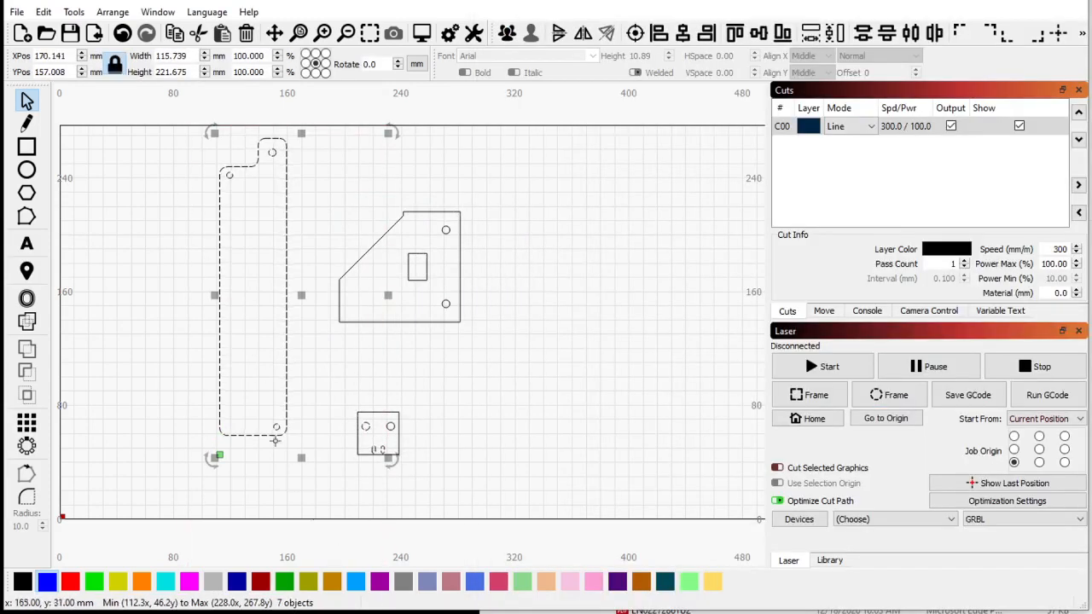
pyautogui.moveTo(299, 295); pyautogui.dragTo(244, 354)
pyautogui.click(317, 389)
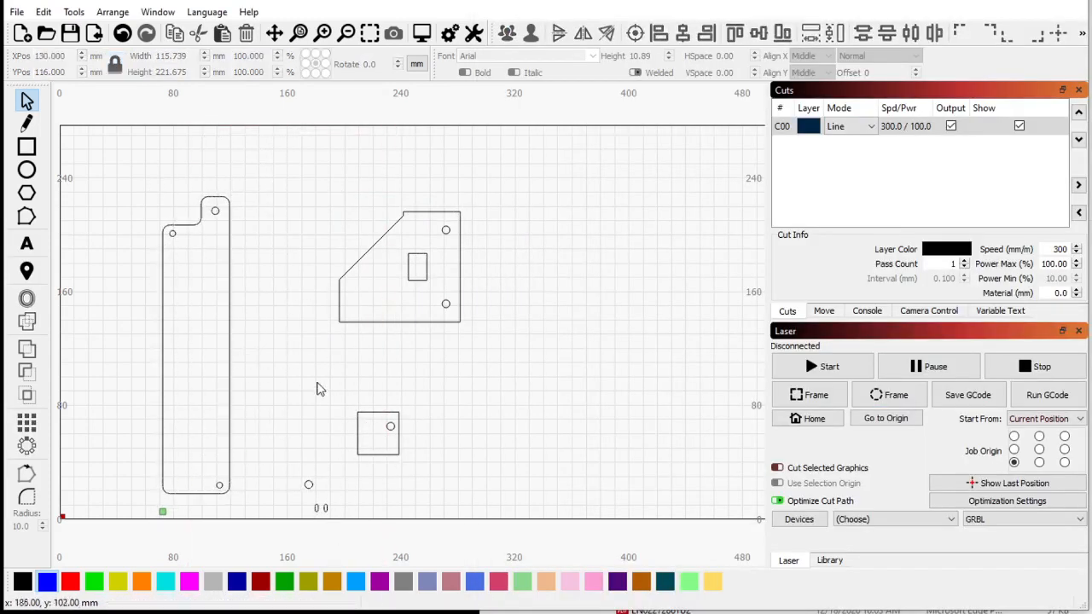
pyautogui.moveTo(273, 418); pyautogui.dragTo(437, 565)
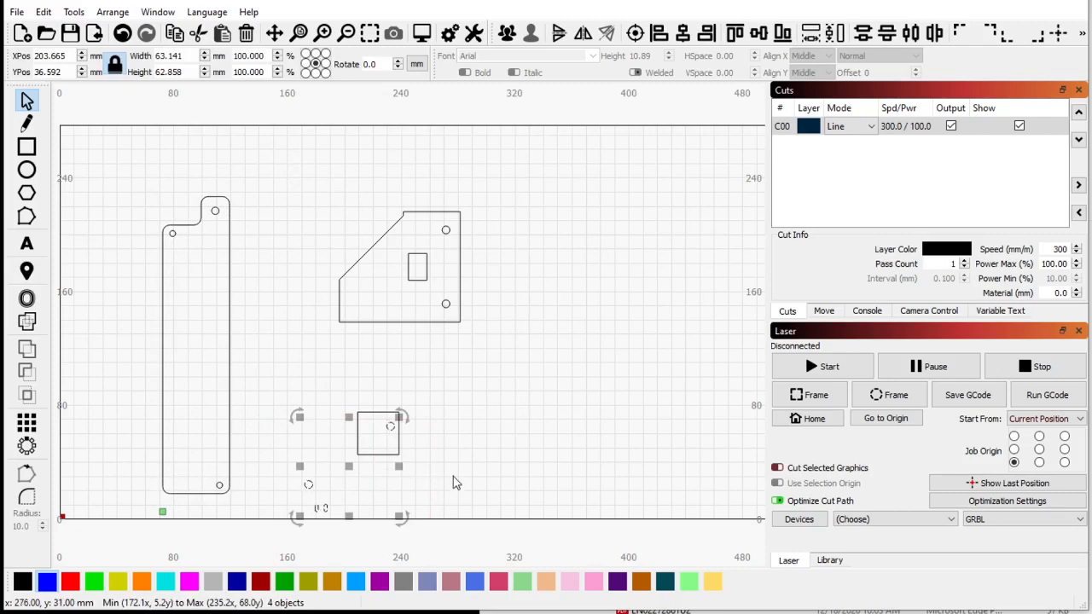
pyautogui.scroll(-2, 329, 222)
pyautogui.click(491, 316)
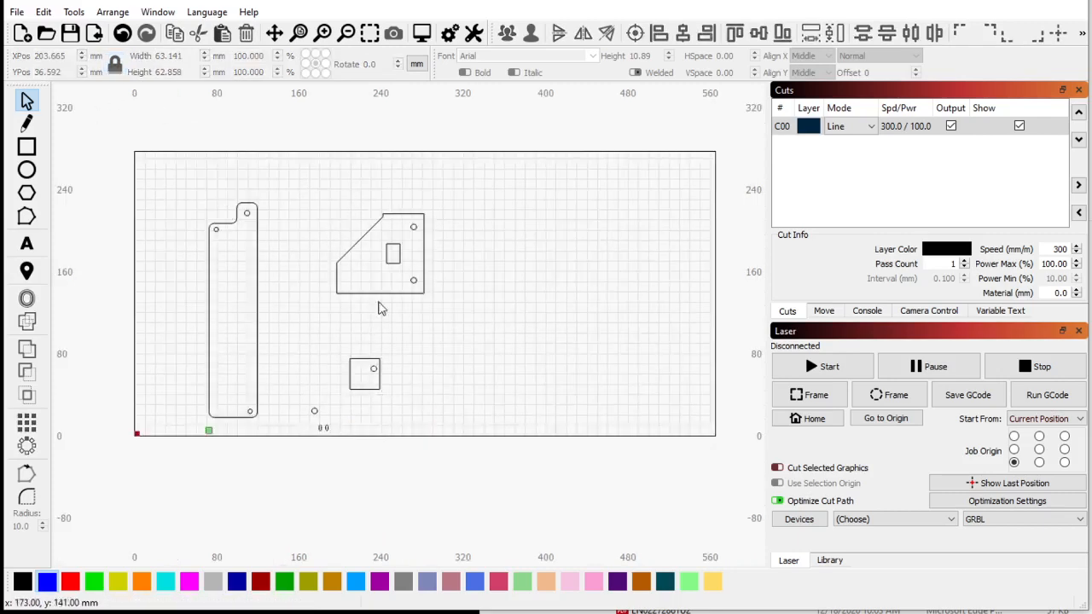